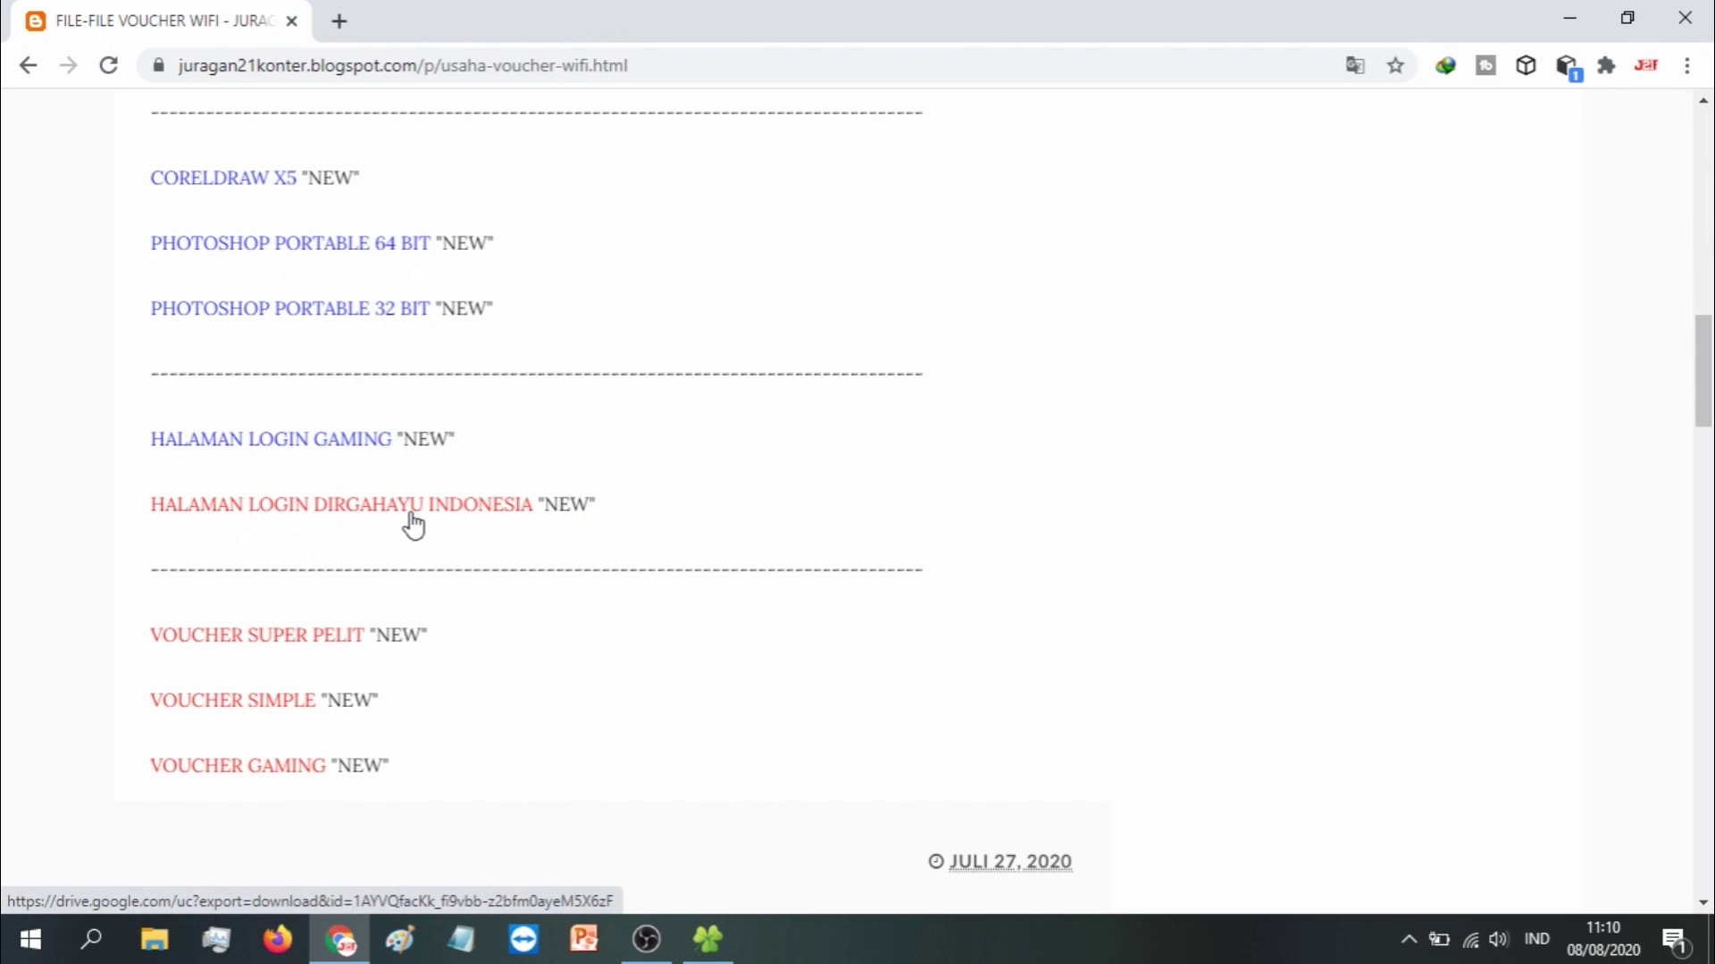
left_click(461, 507)
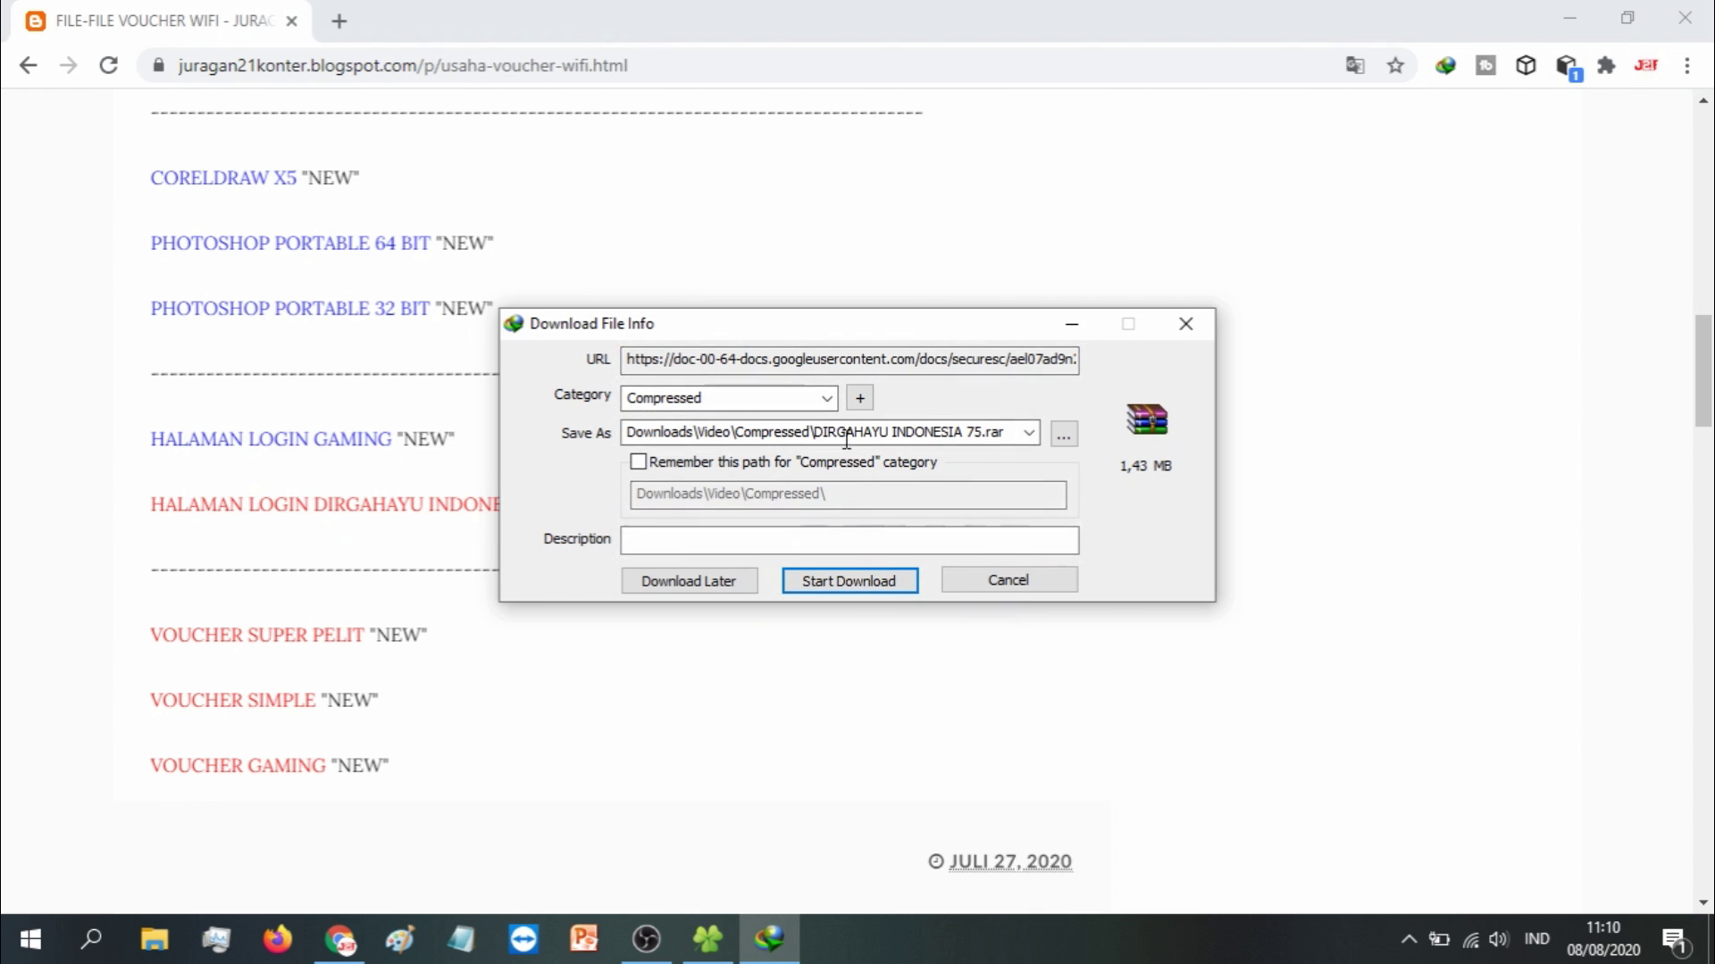
left_click(1001, 581)
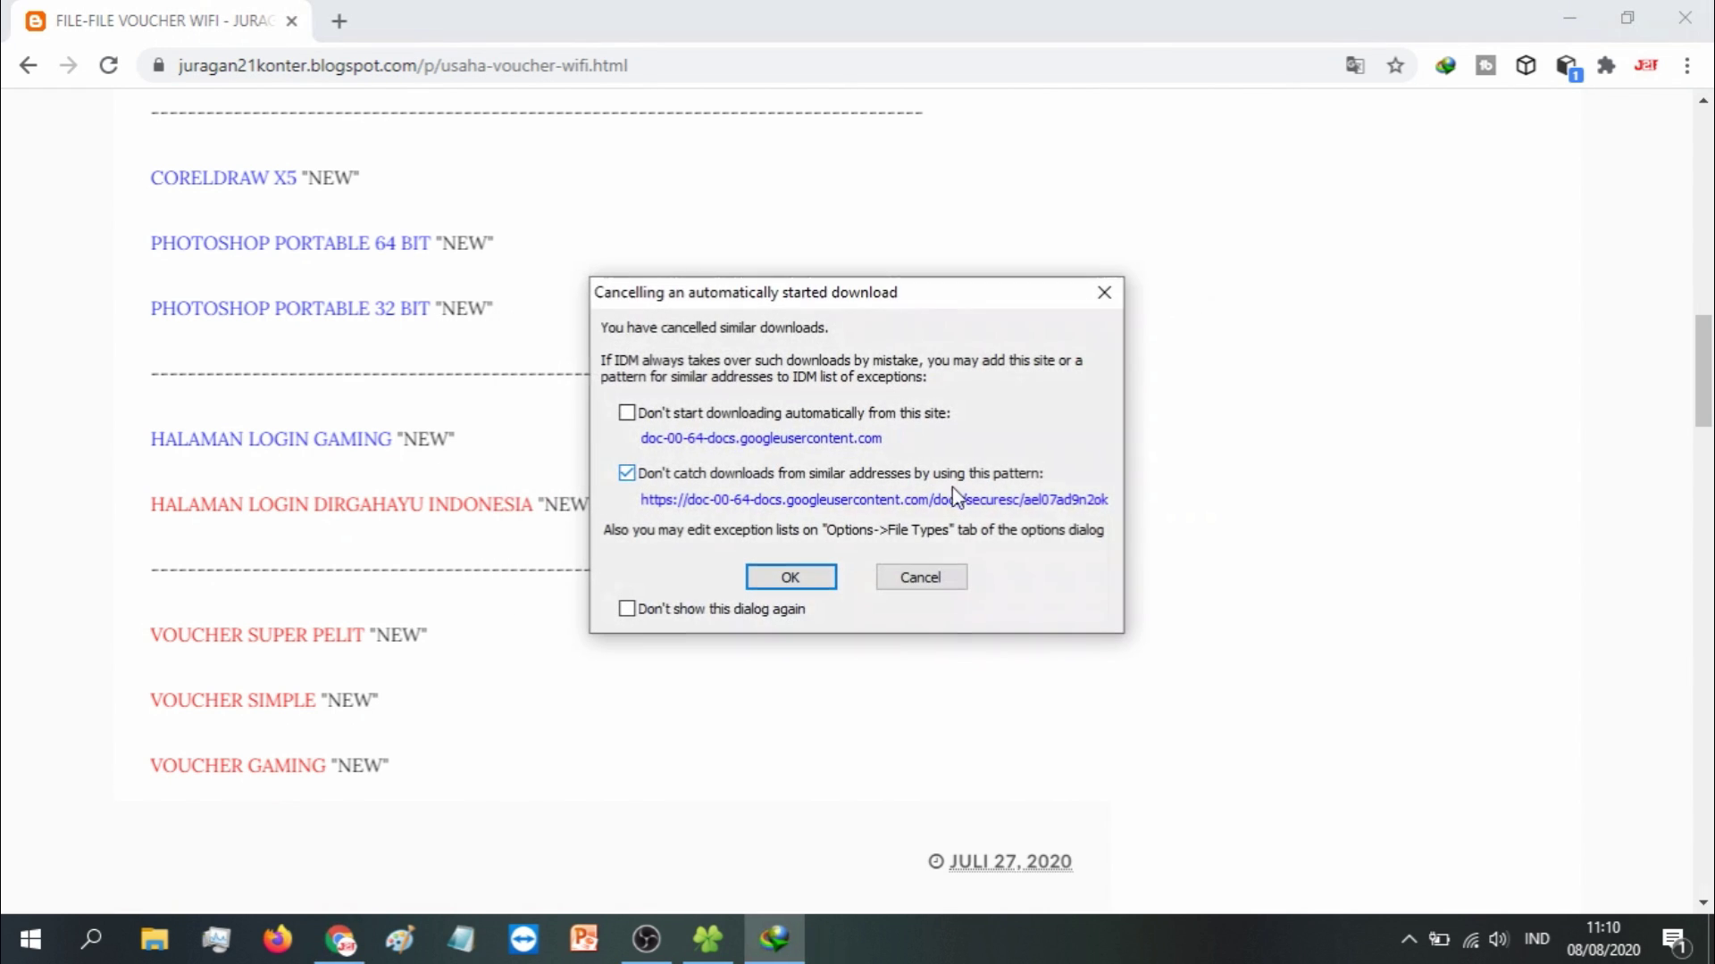
left_click(957, 586)
Switch to the file manager and extract DIRGAHAYU INDONESIA 75.rar directly into the DOWNLOAD folder
key("alt+Tab")
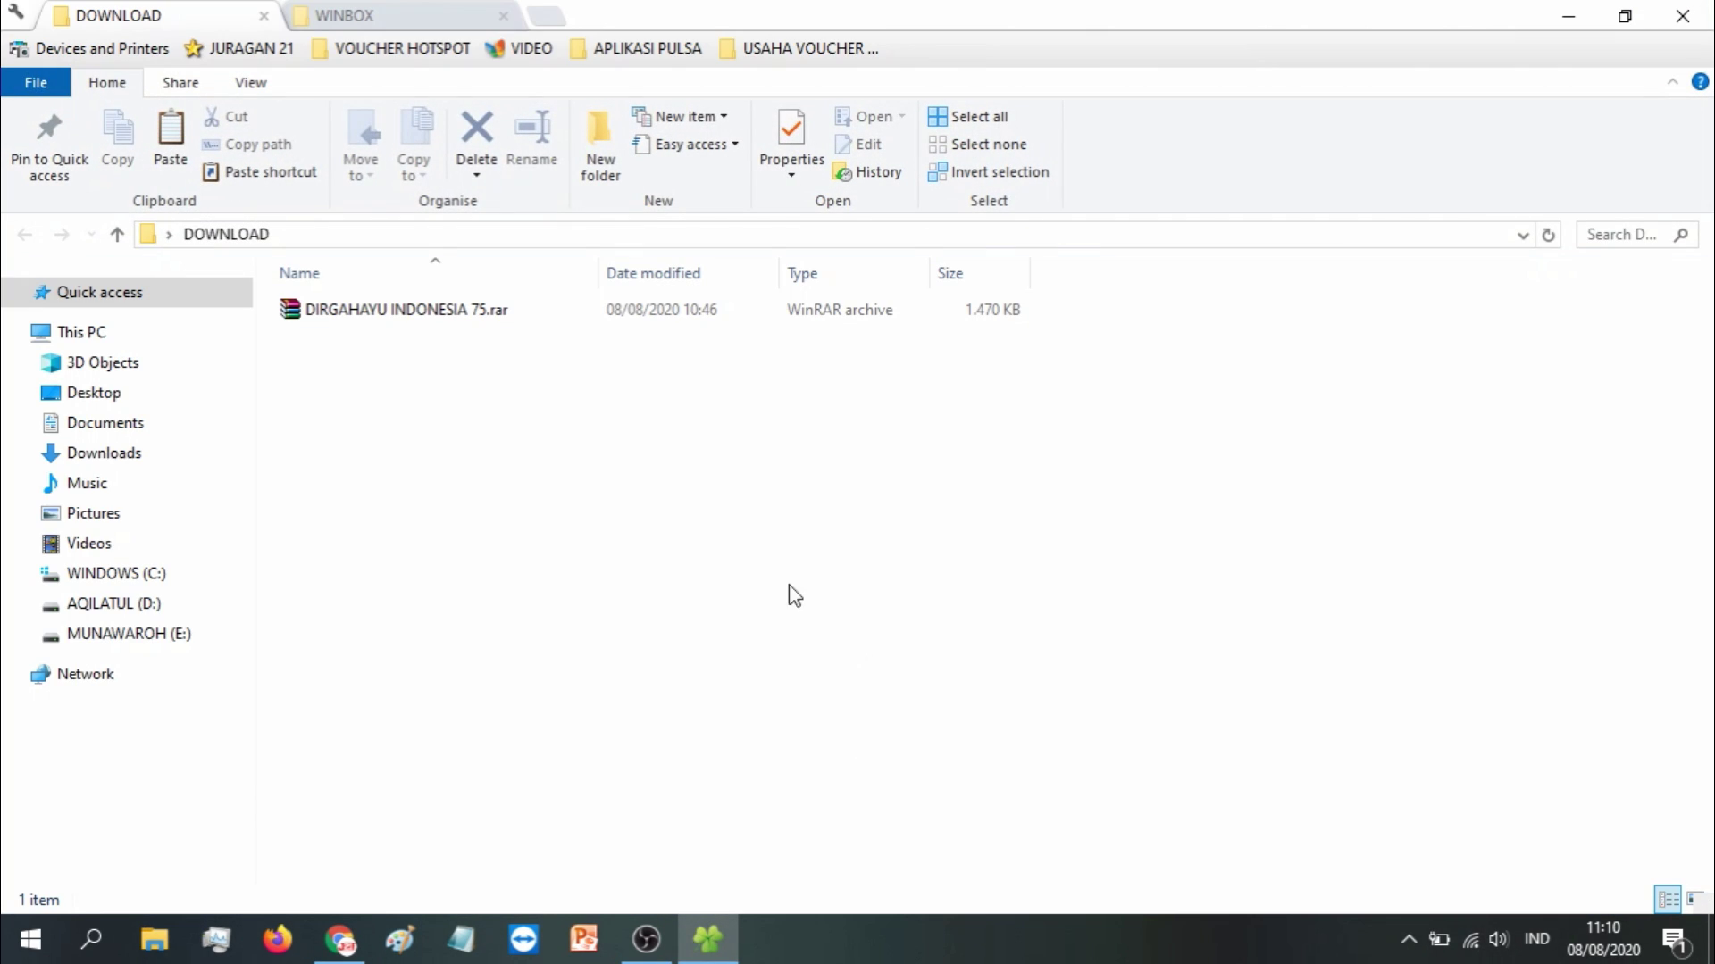
left_click(361, 312)
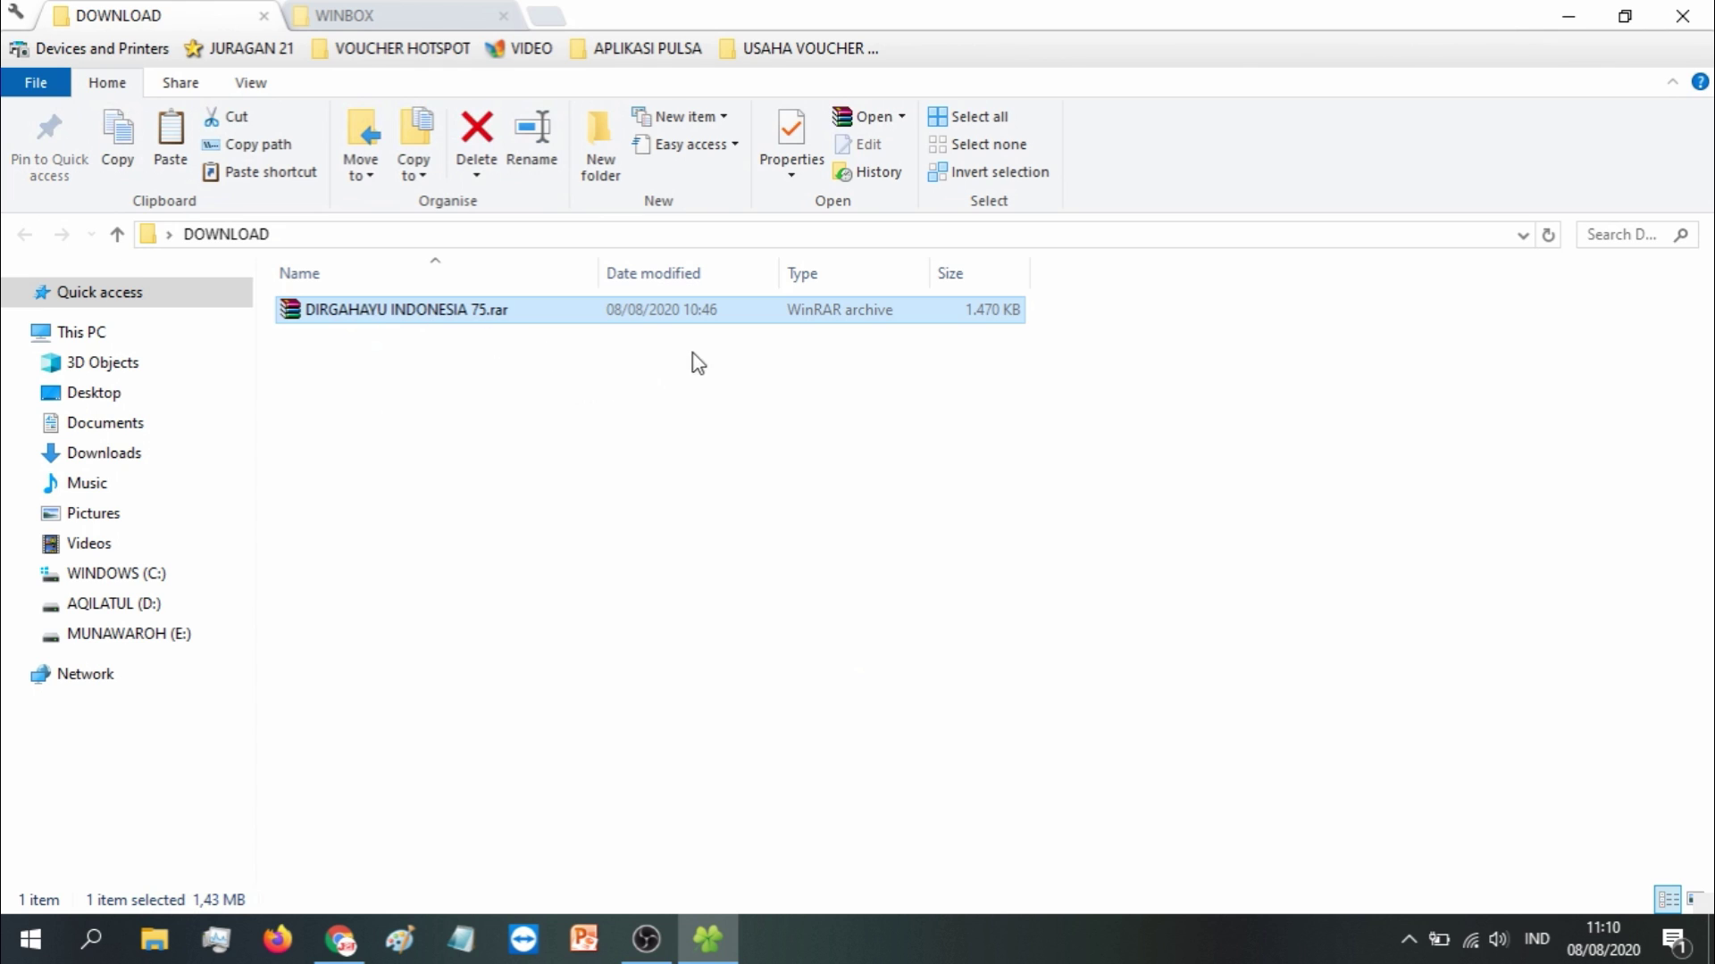
right_click(452, 313)
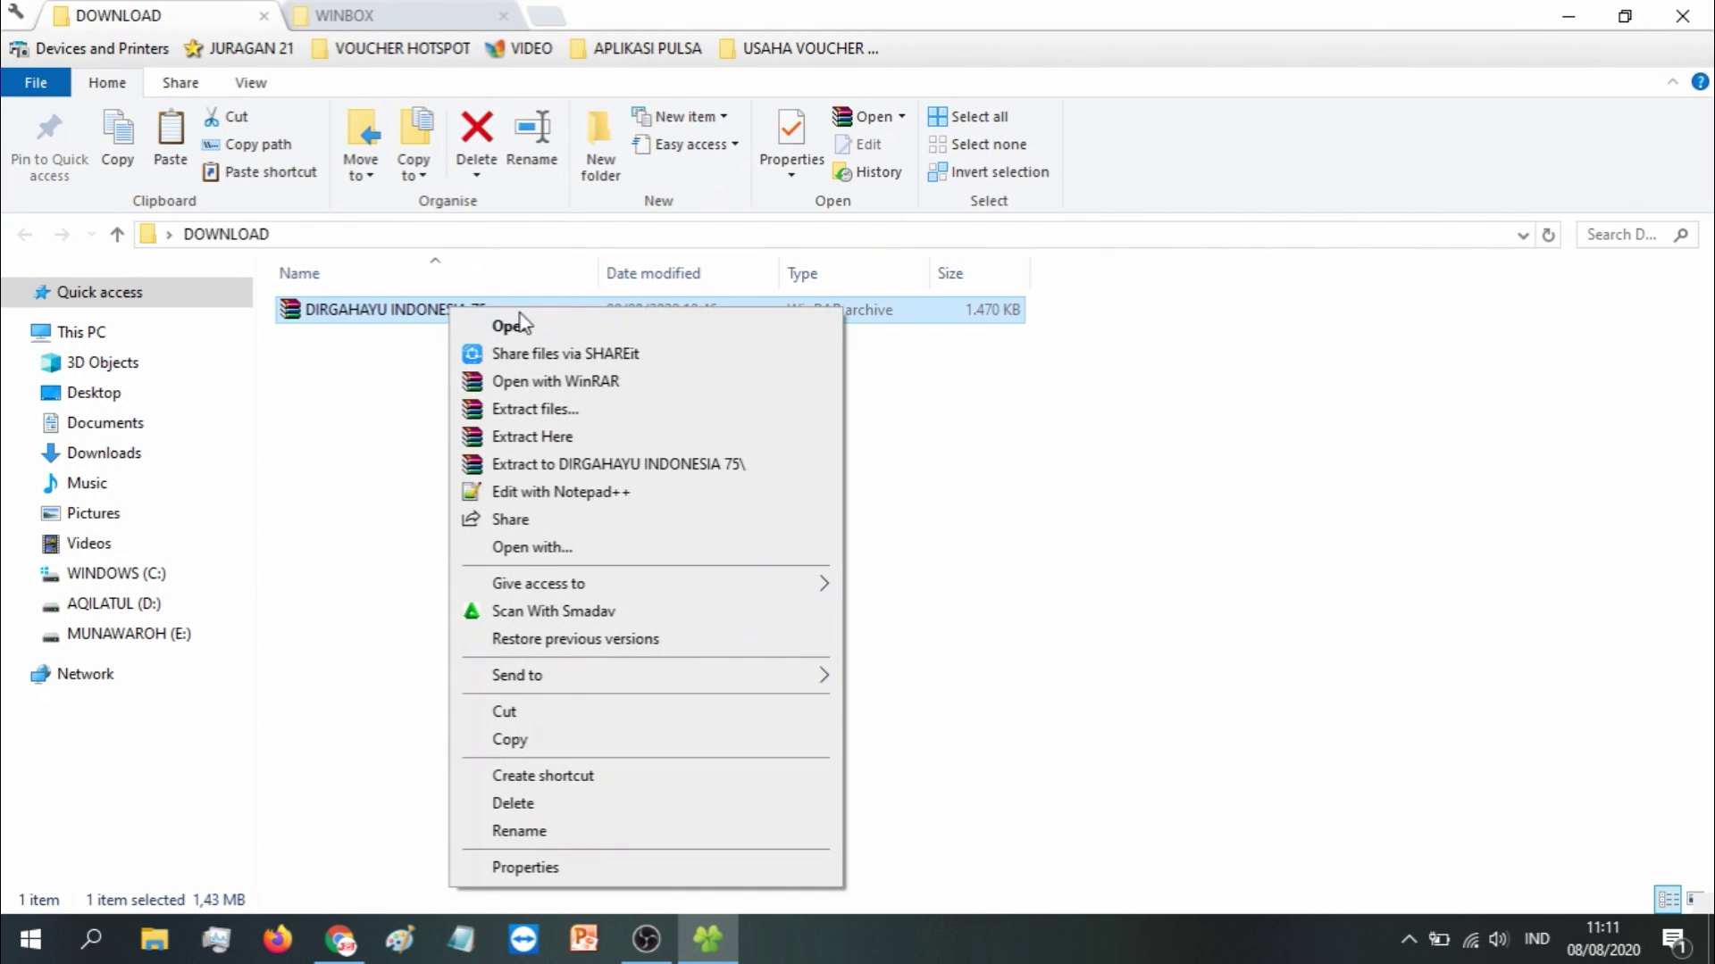
left_click(588, 438)
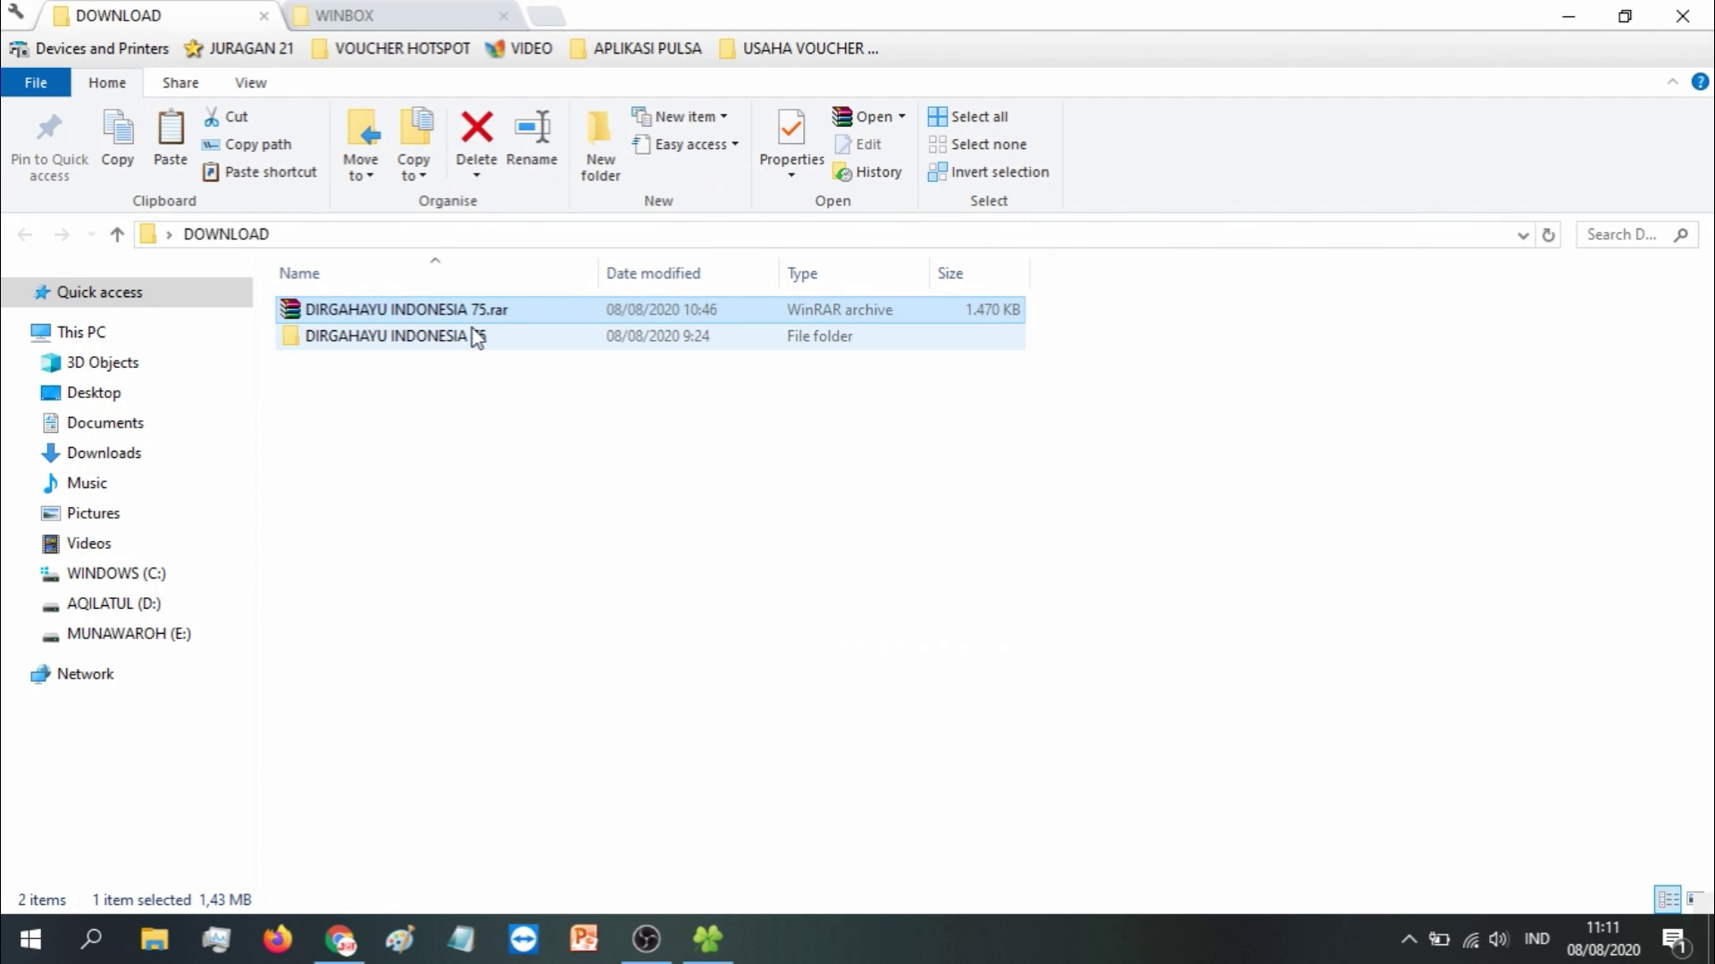
Look through the extracted DIRGAHAYU INDONESIA 75 folder and check which Wi-Fi network the computer is connected to
left_click(475, 336)
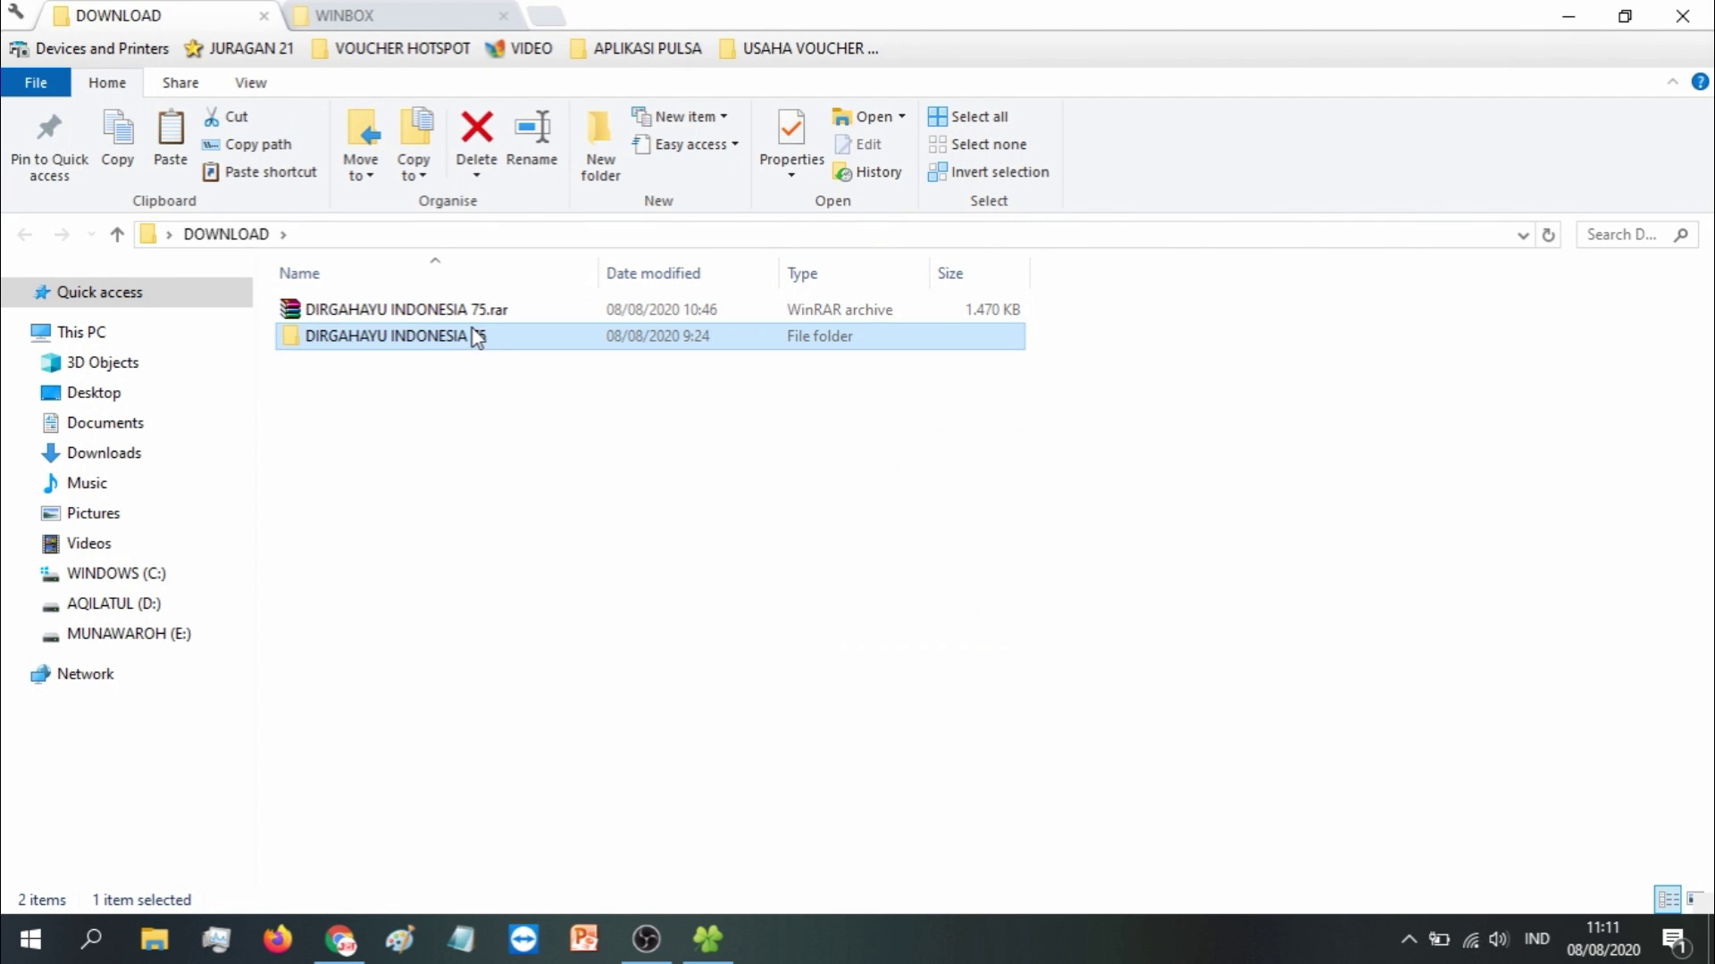
double_click(393, 338)
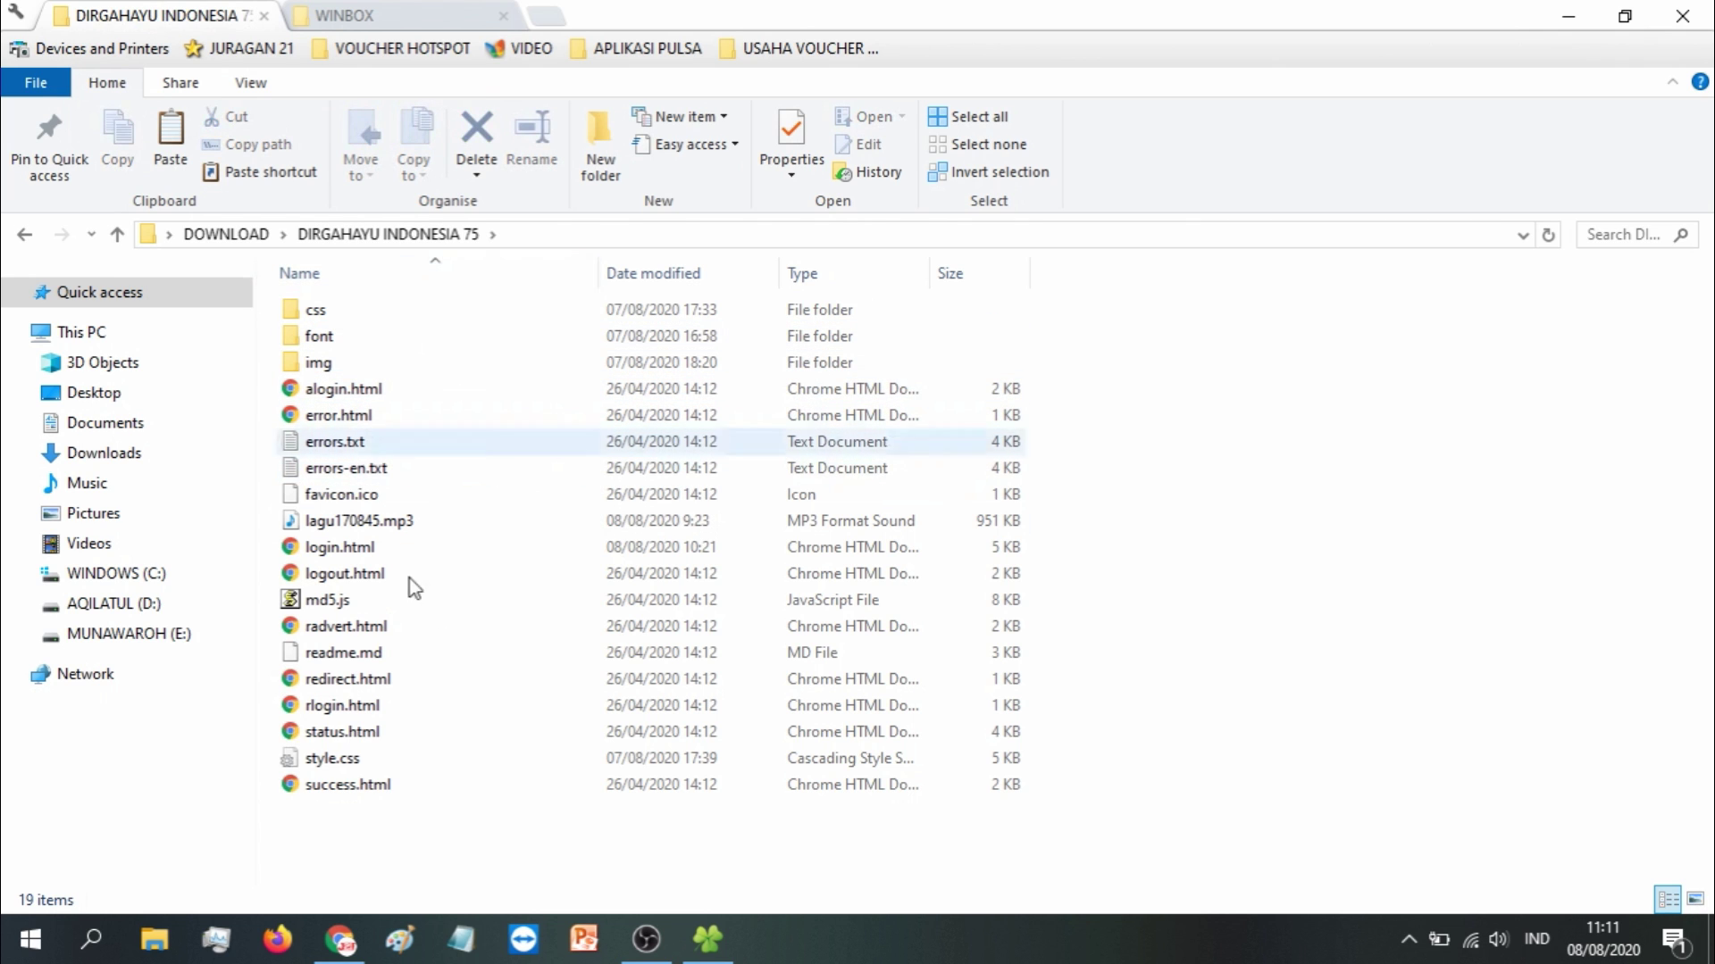
left_click(226, 233)
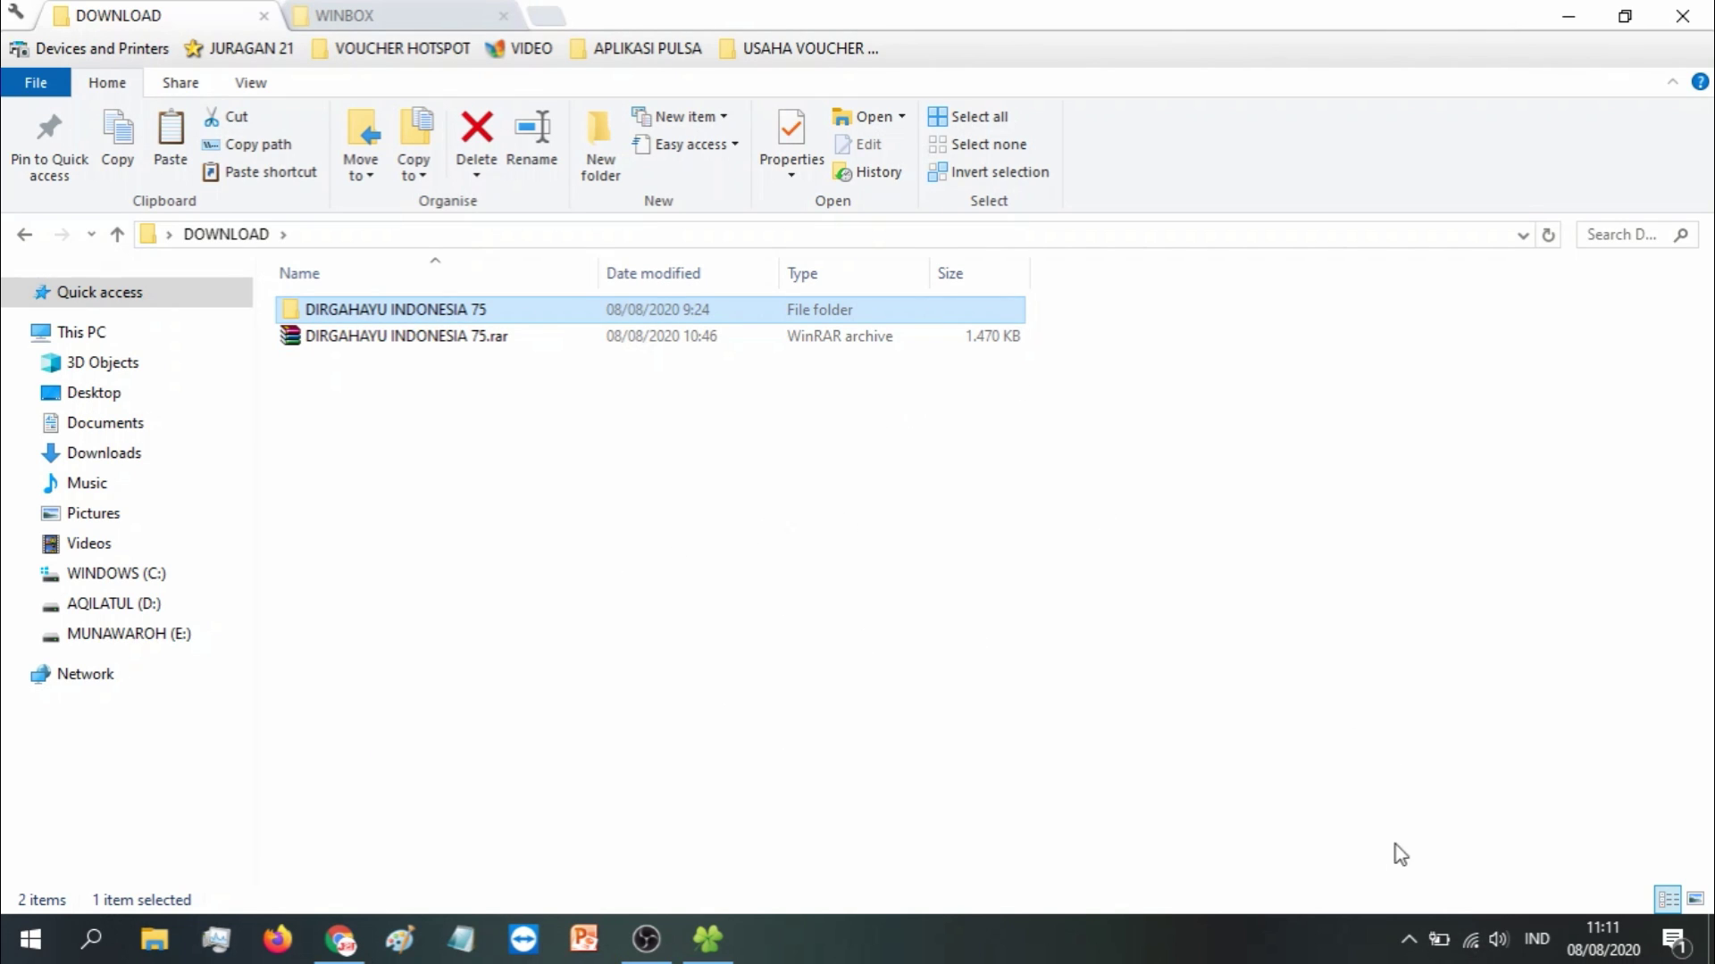
left_click(1454, 954)
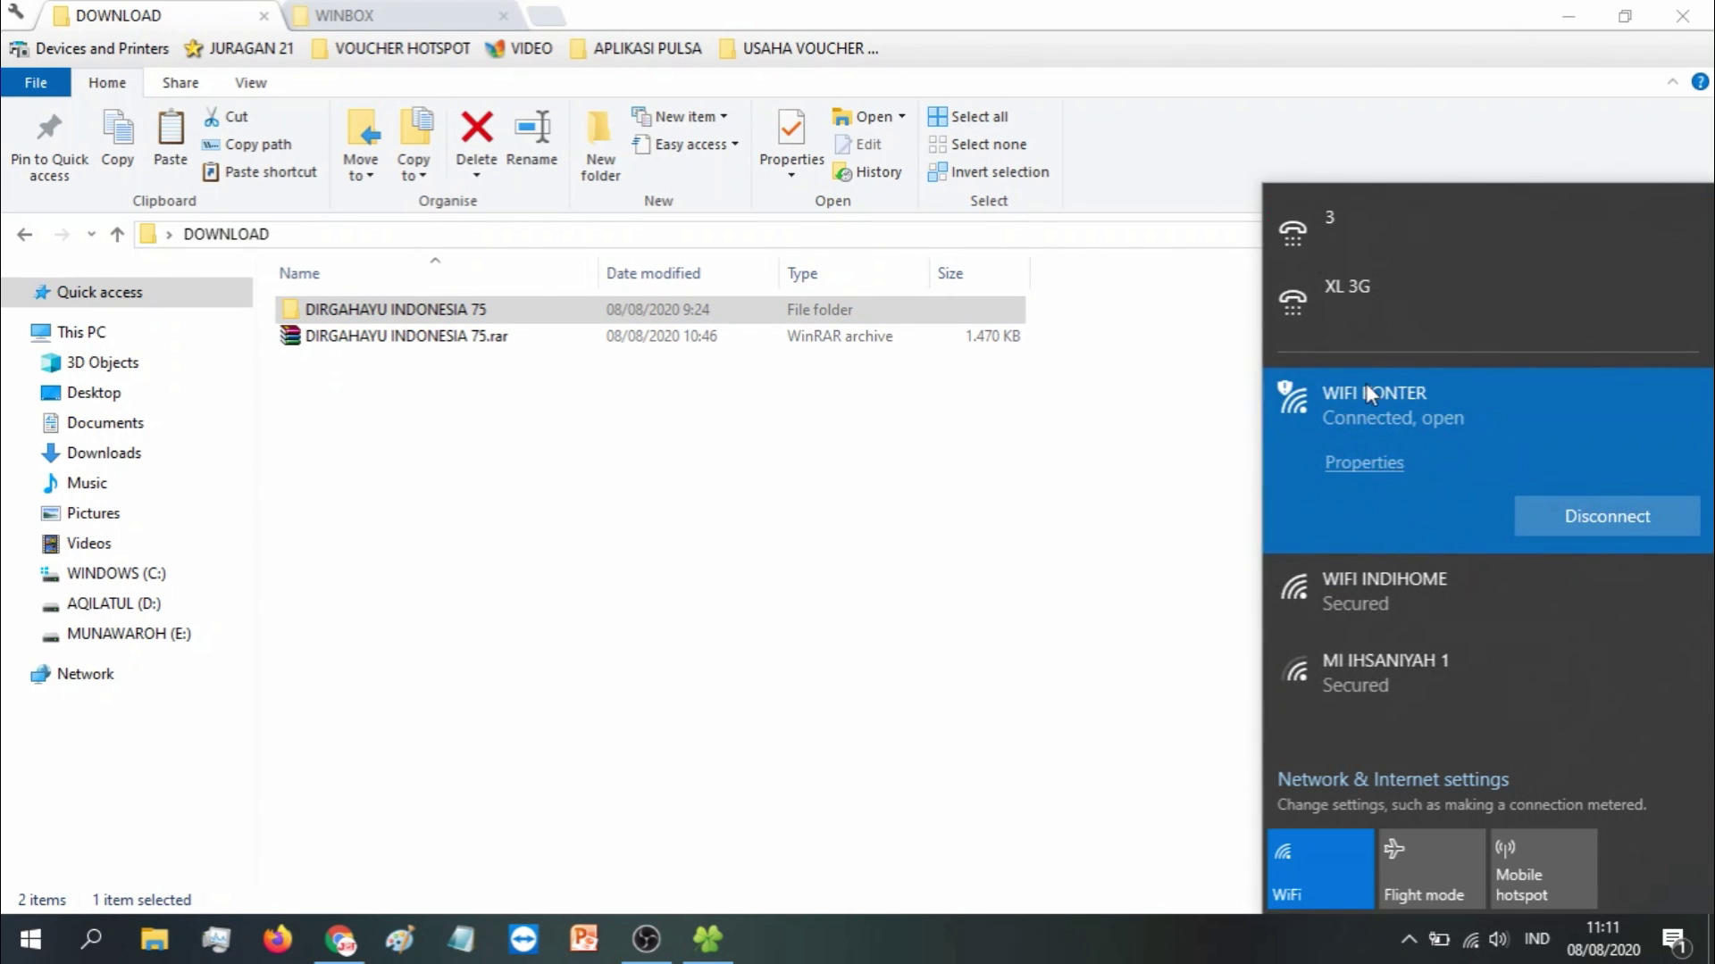
left_click(746, 511)
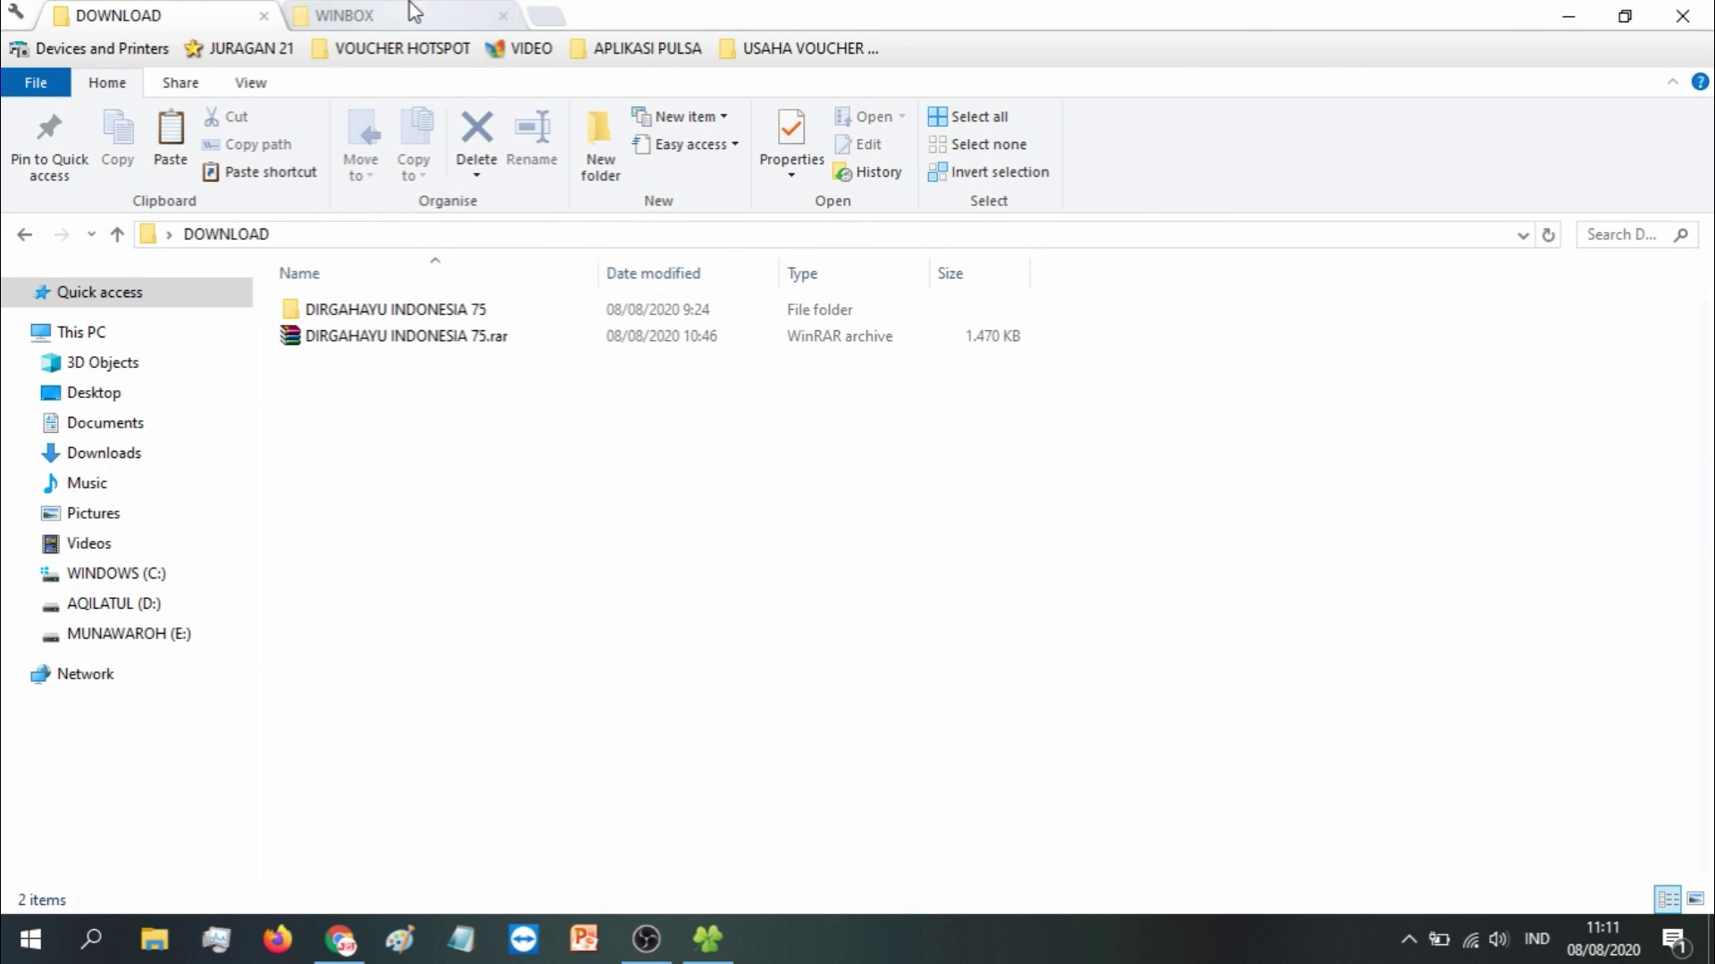
Launch WINBOX 64 BIT.exe from the WINBOX folder and connect to the discovered MikroTik router with the saved login
left_click(357, 15)
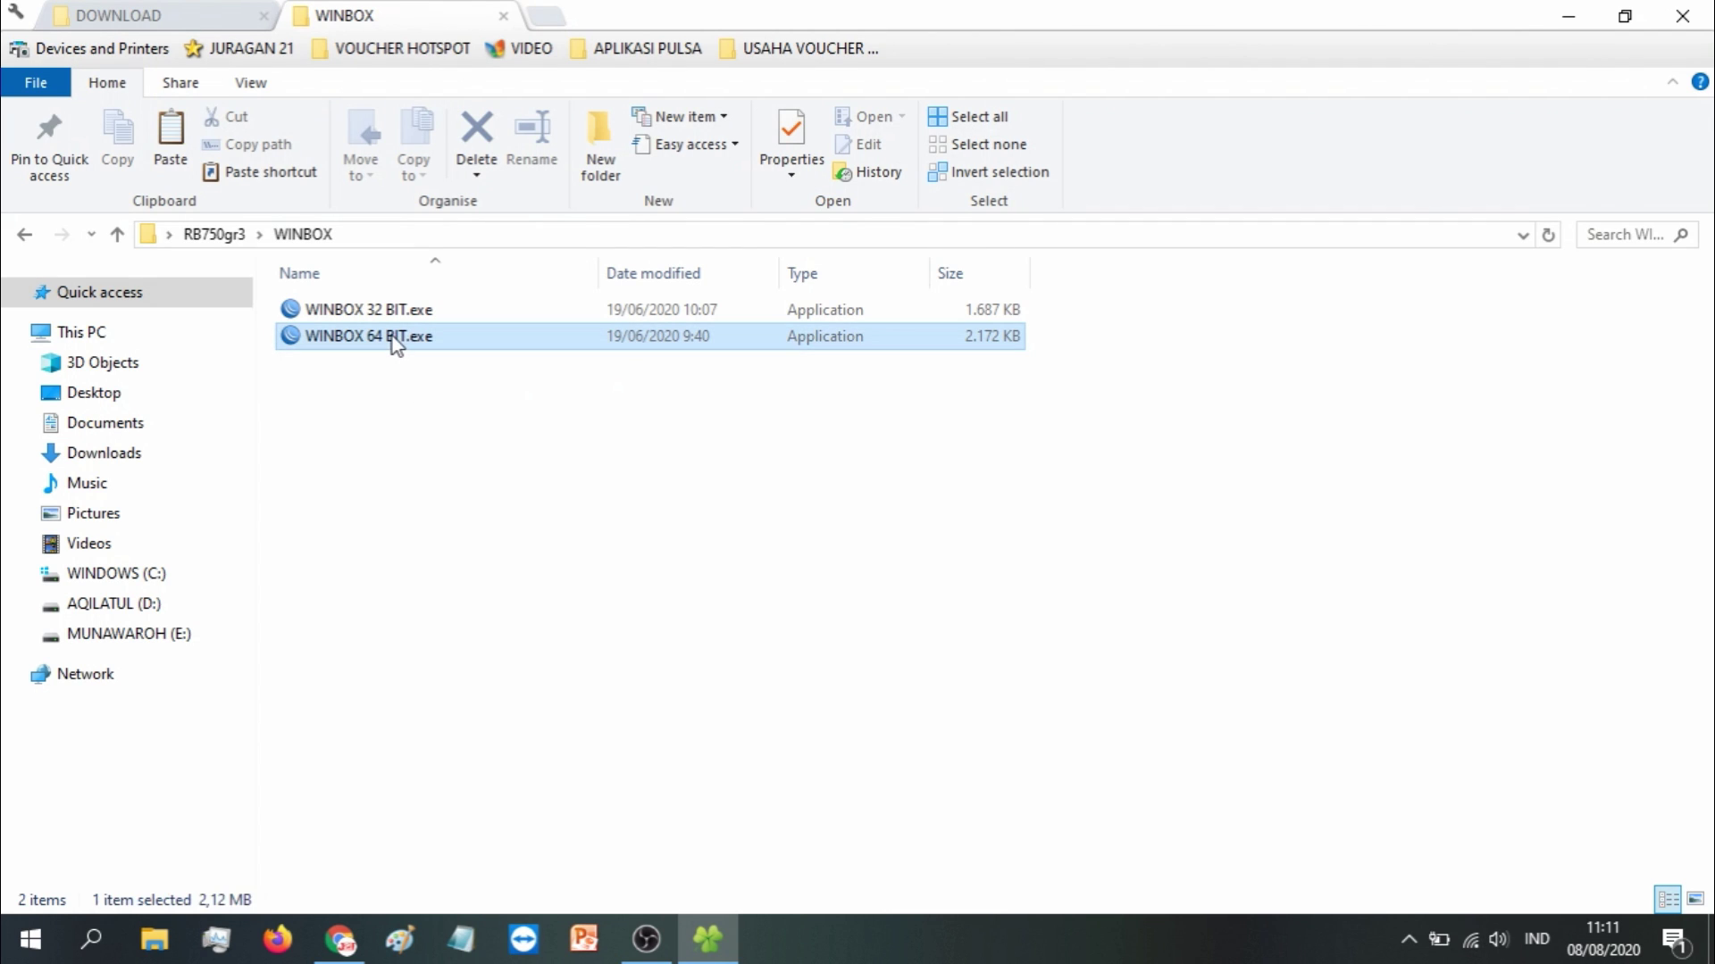
double_click(393, 337)
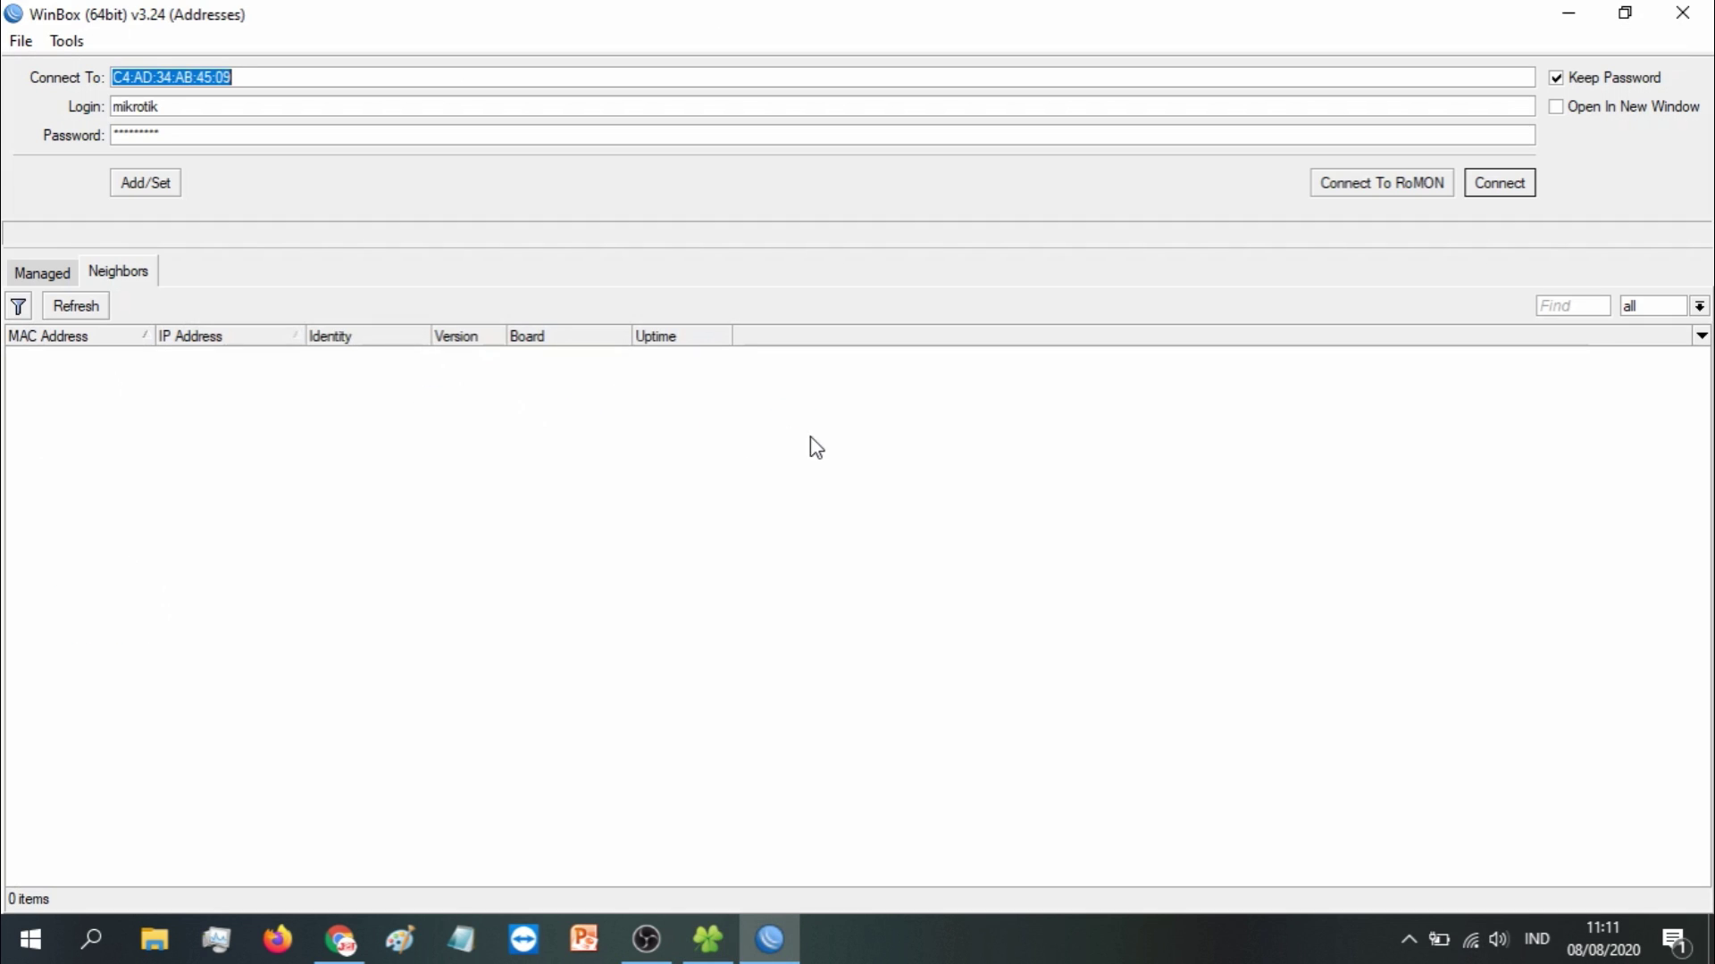
left_click(96, 331)
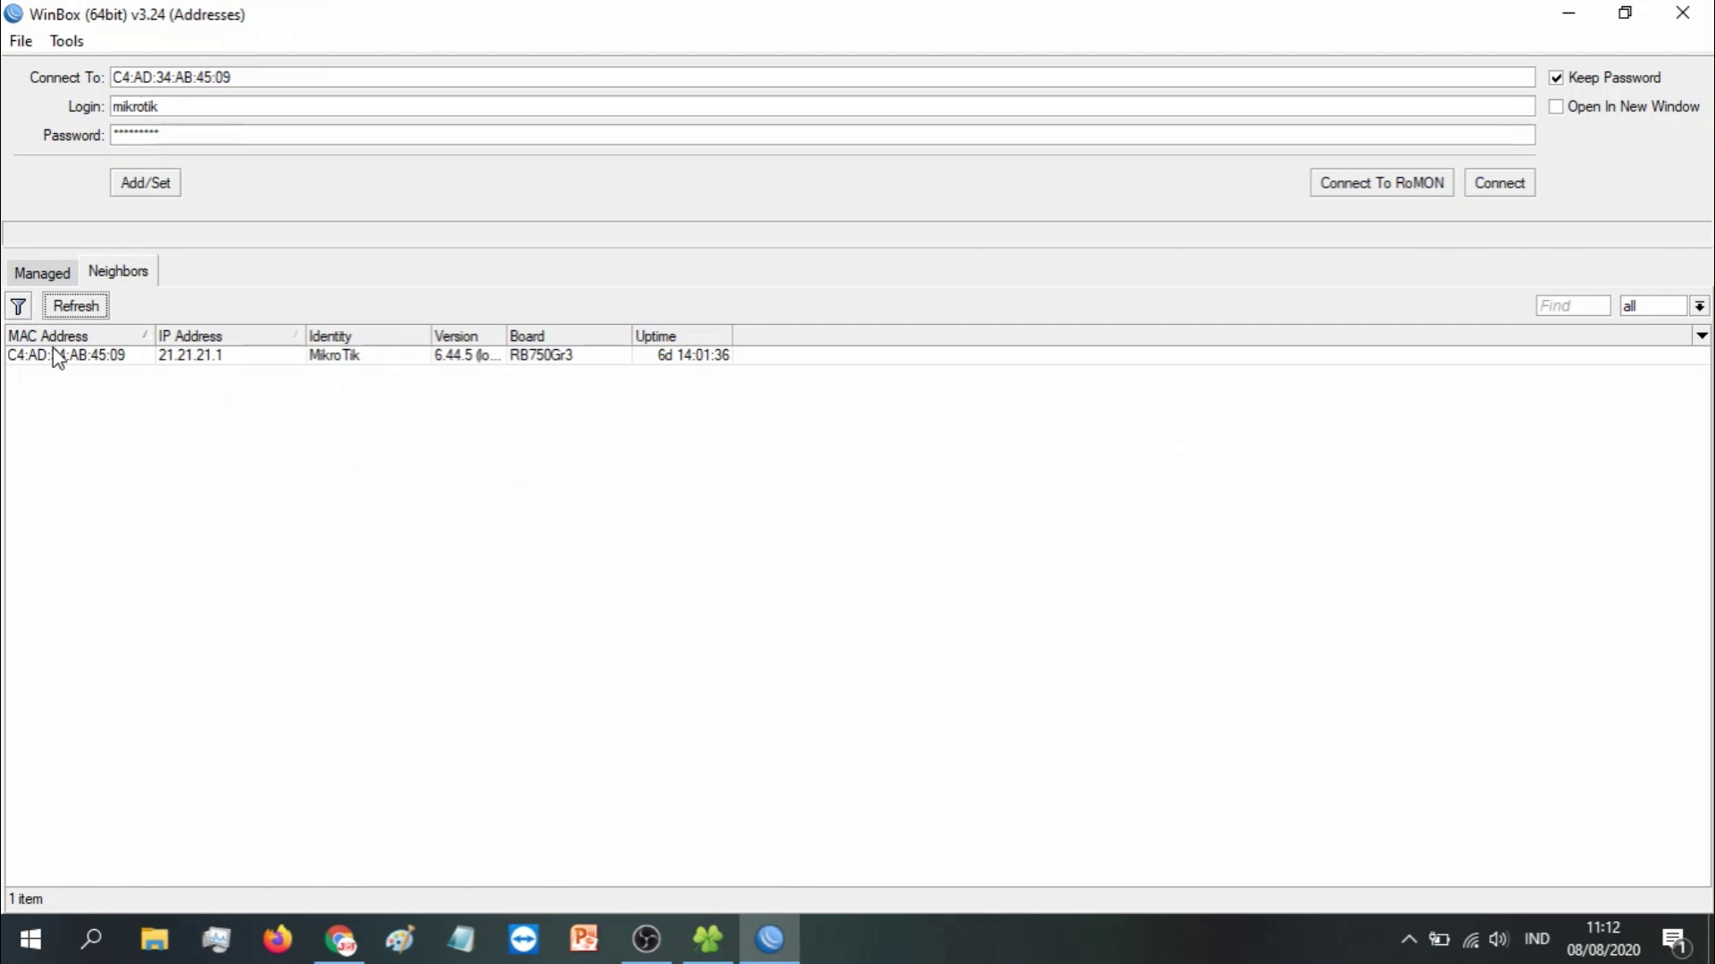
left_click(108, 356)
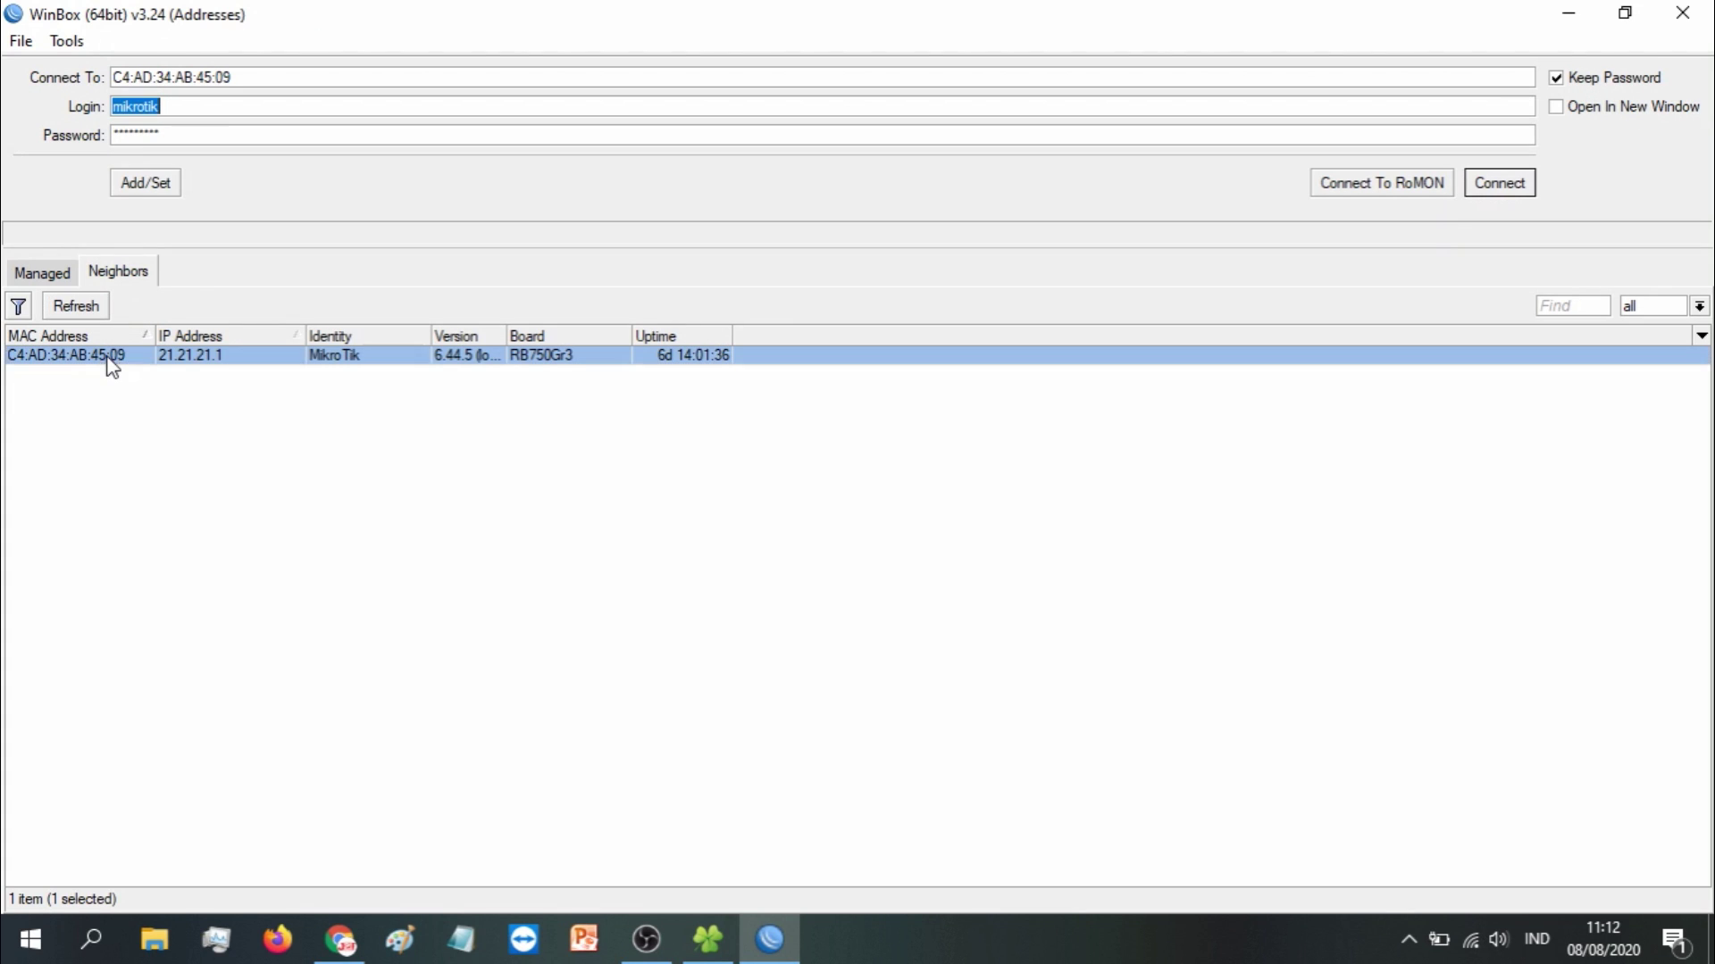
left_click(1486, 195)
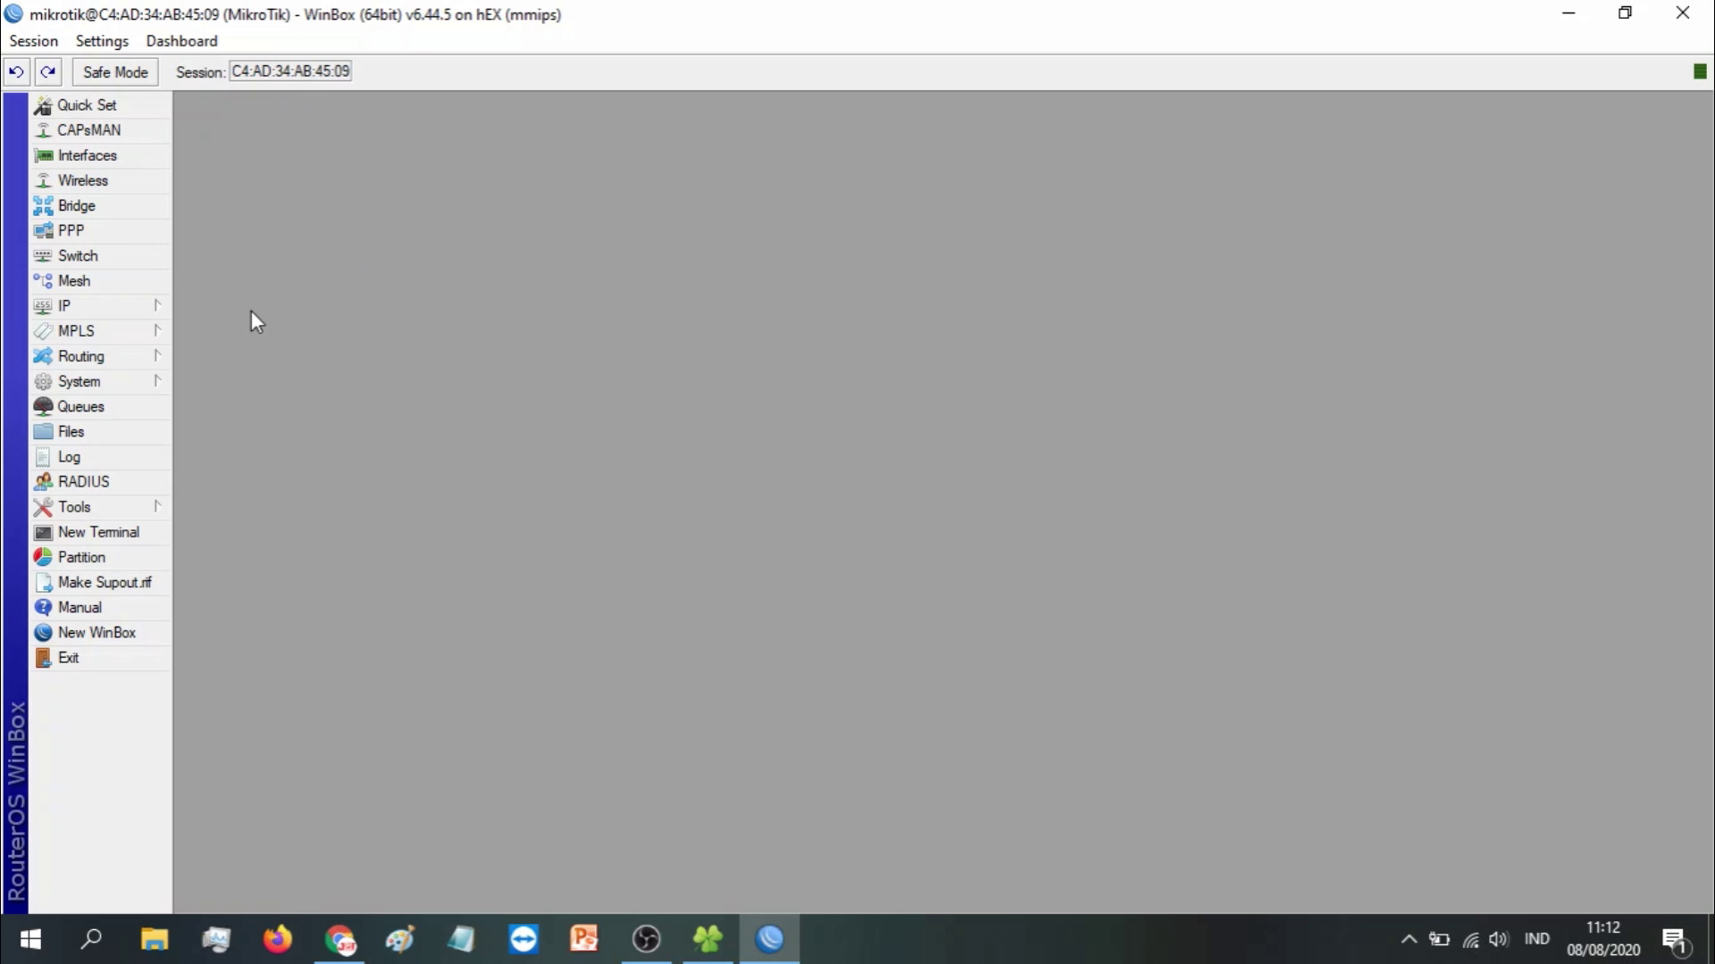
Delete the 17 AGUSTUS 45 directory and the log.0.txt file from the router's flash storage
left_click(78, 438)
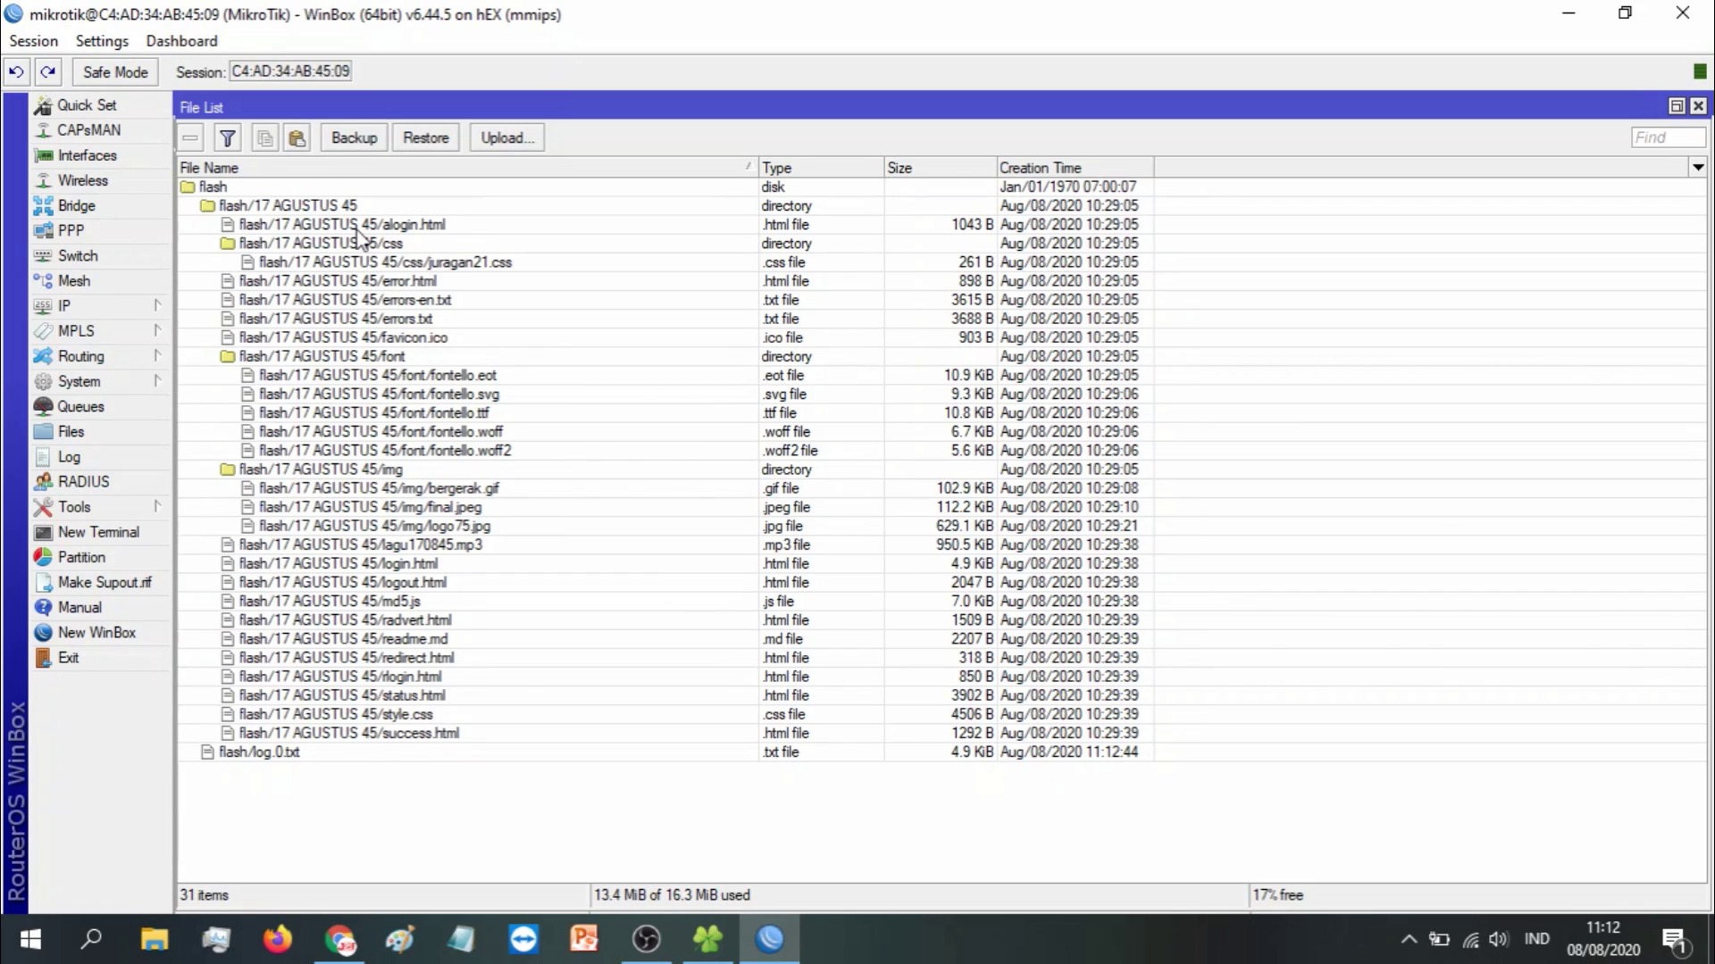
left_click(220, 193)
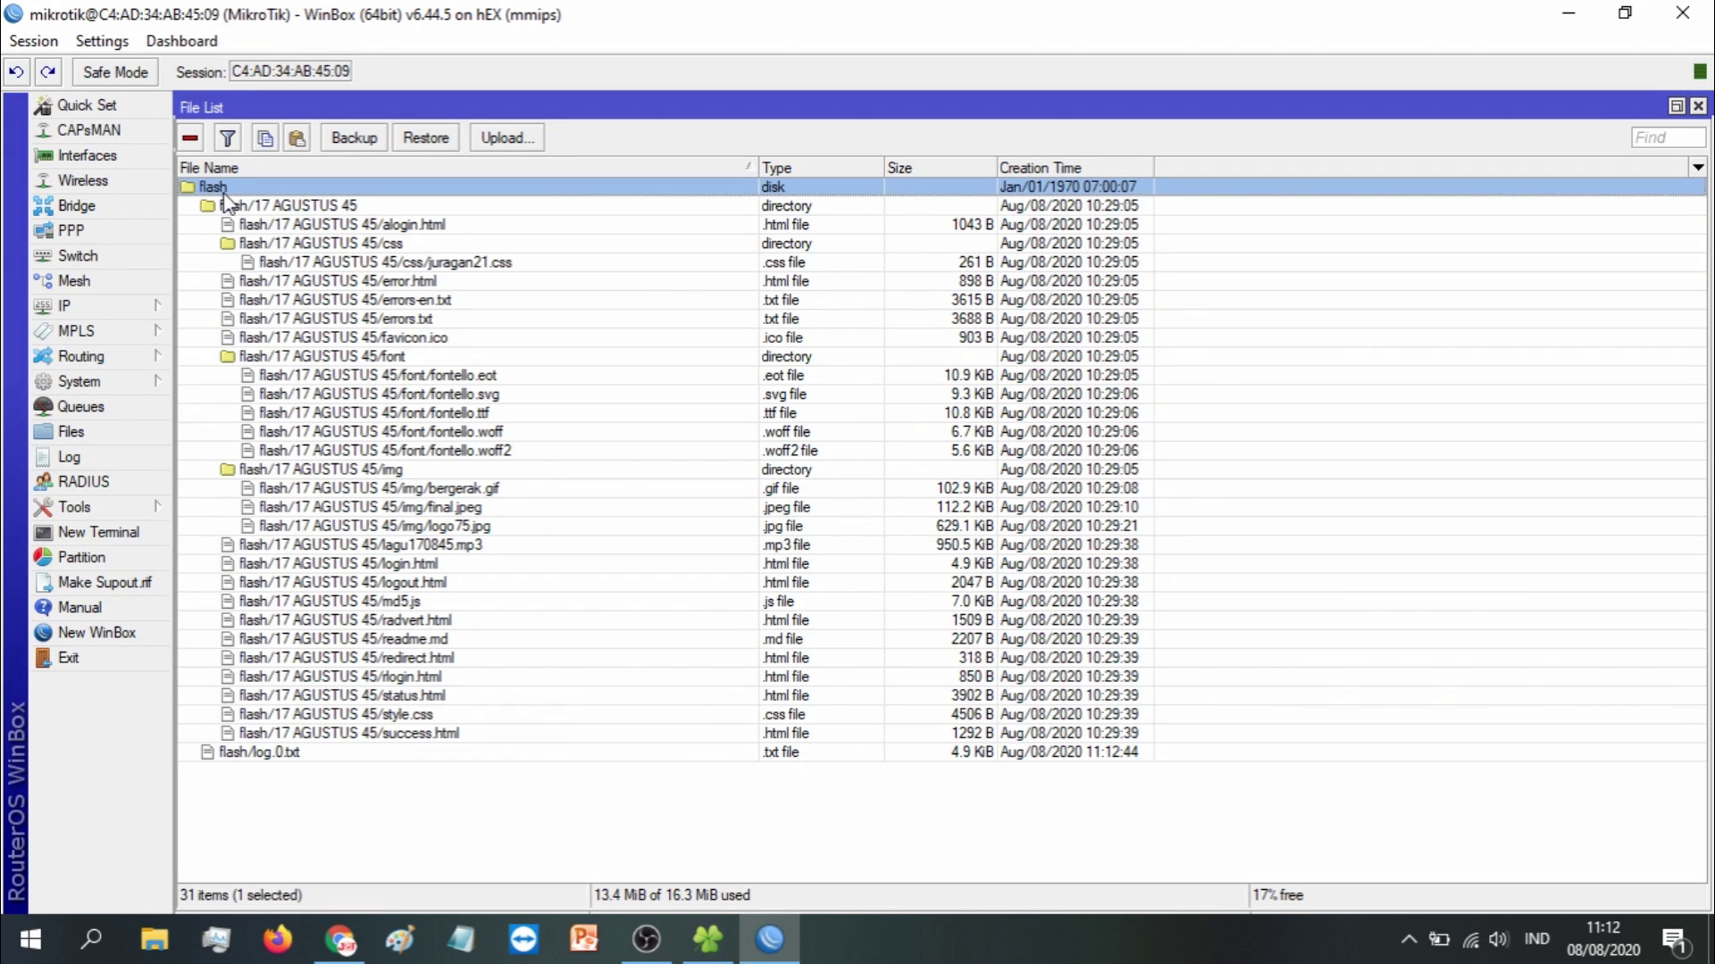
left_click(260, 209)
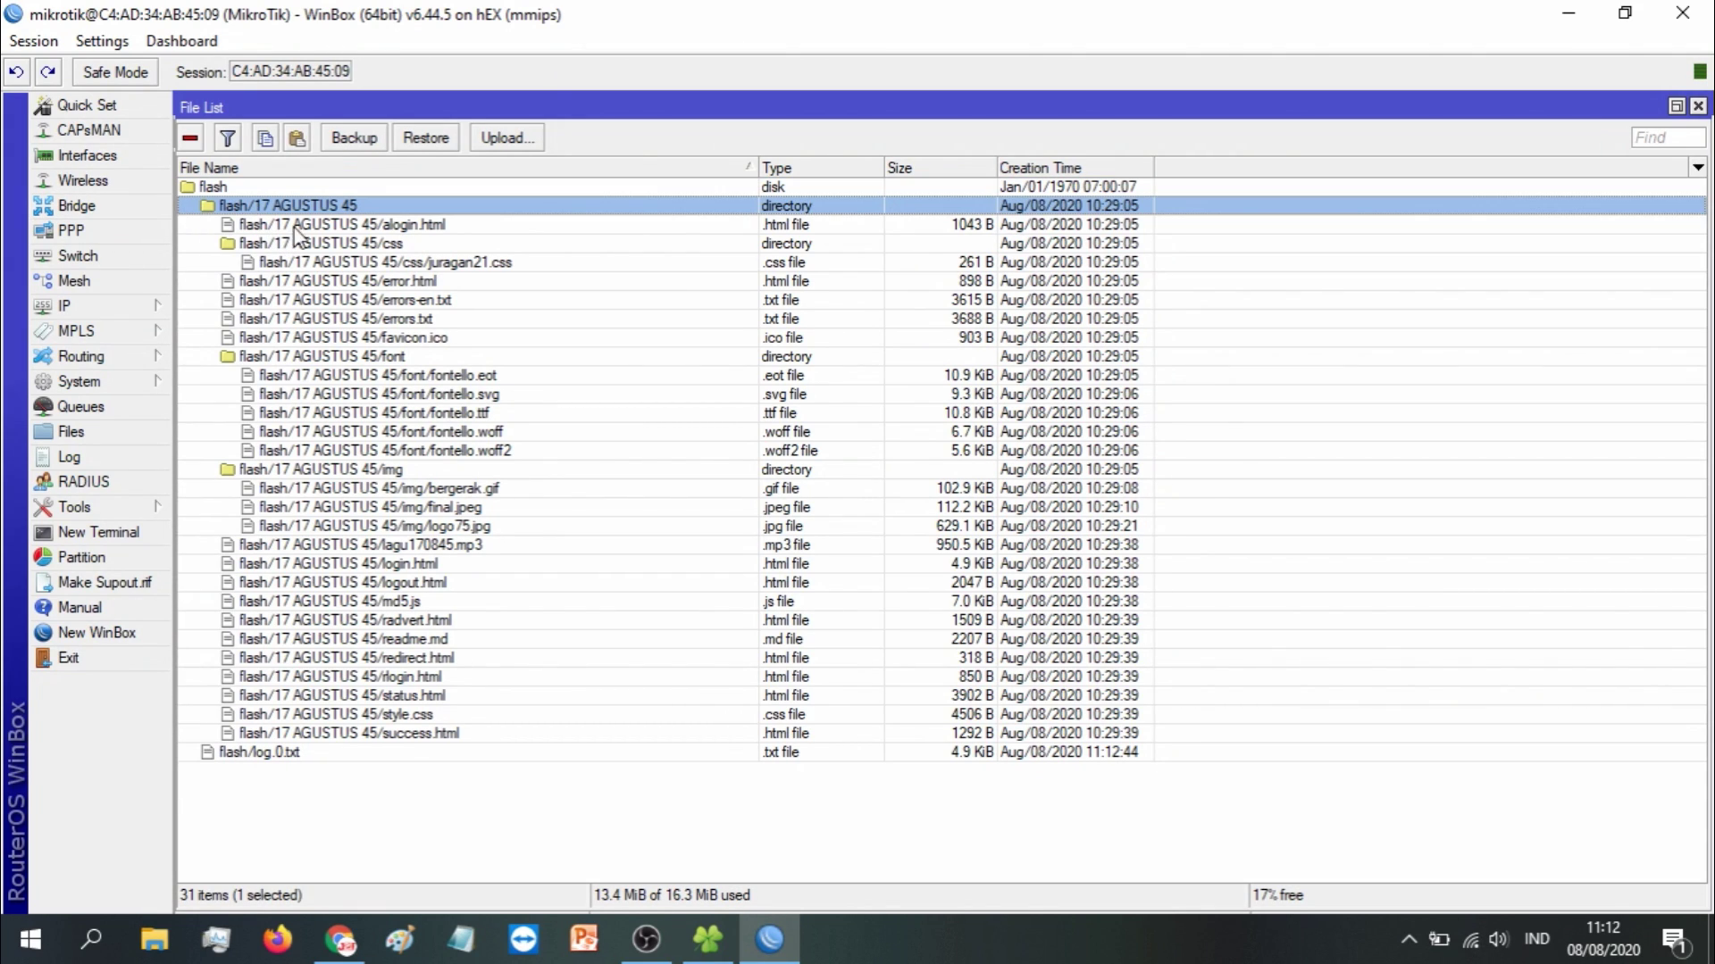
left_click(191, 142)
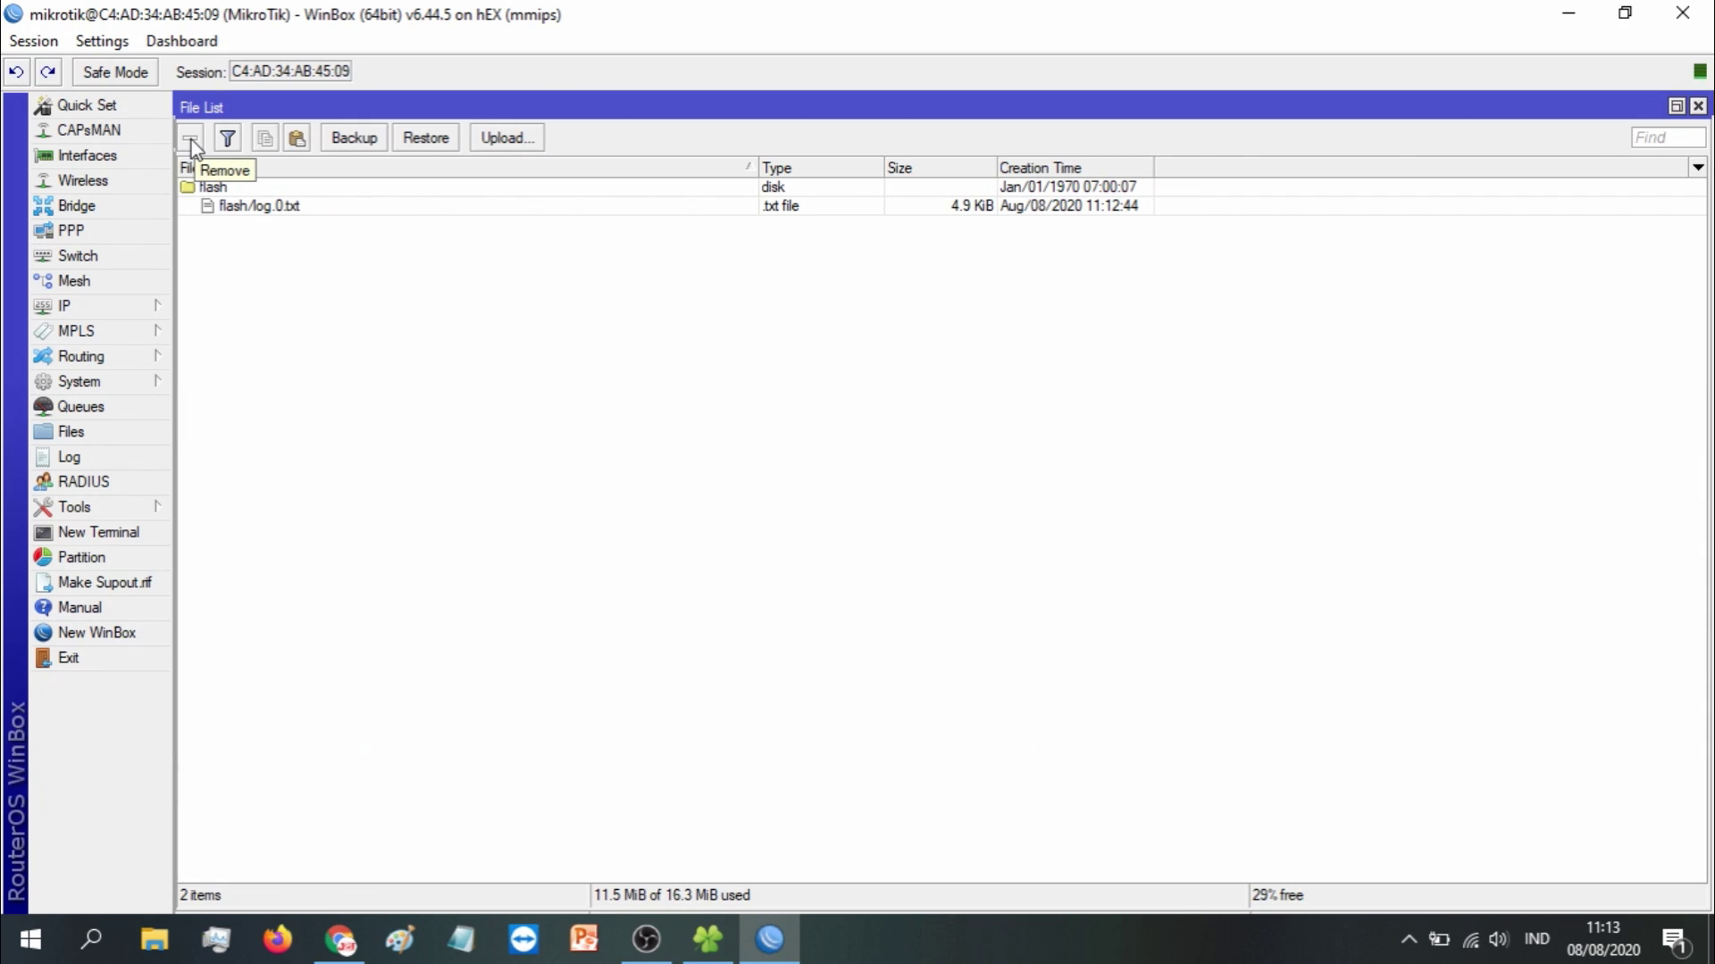
left_click(278, 208)
left_click(191, 140)
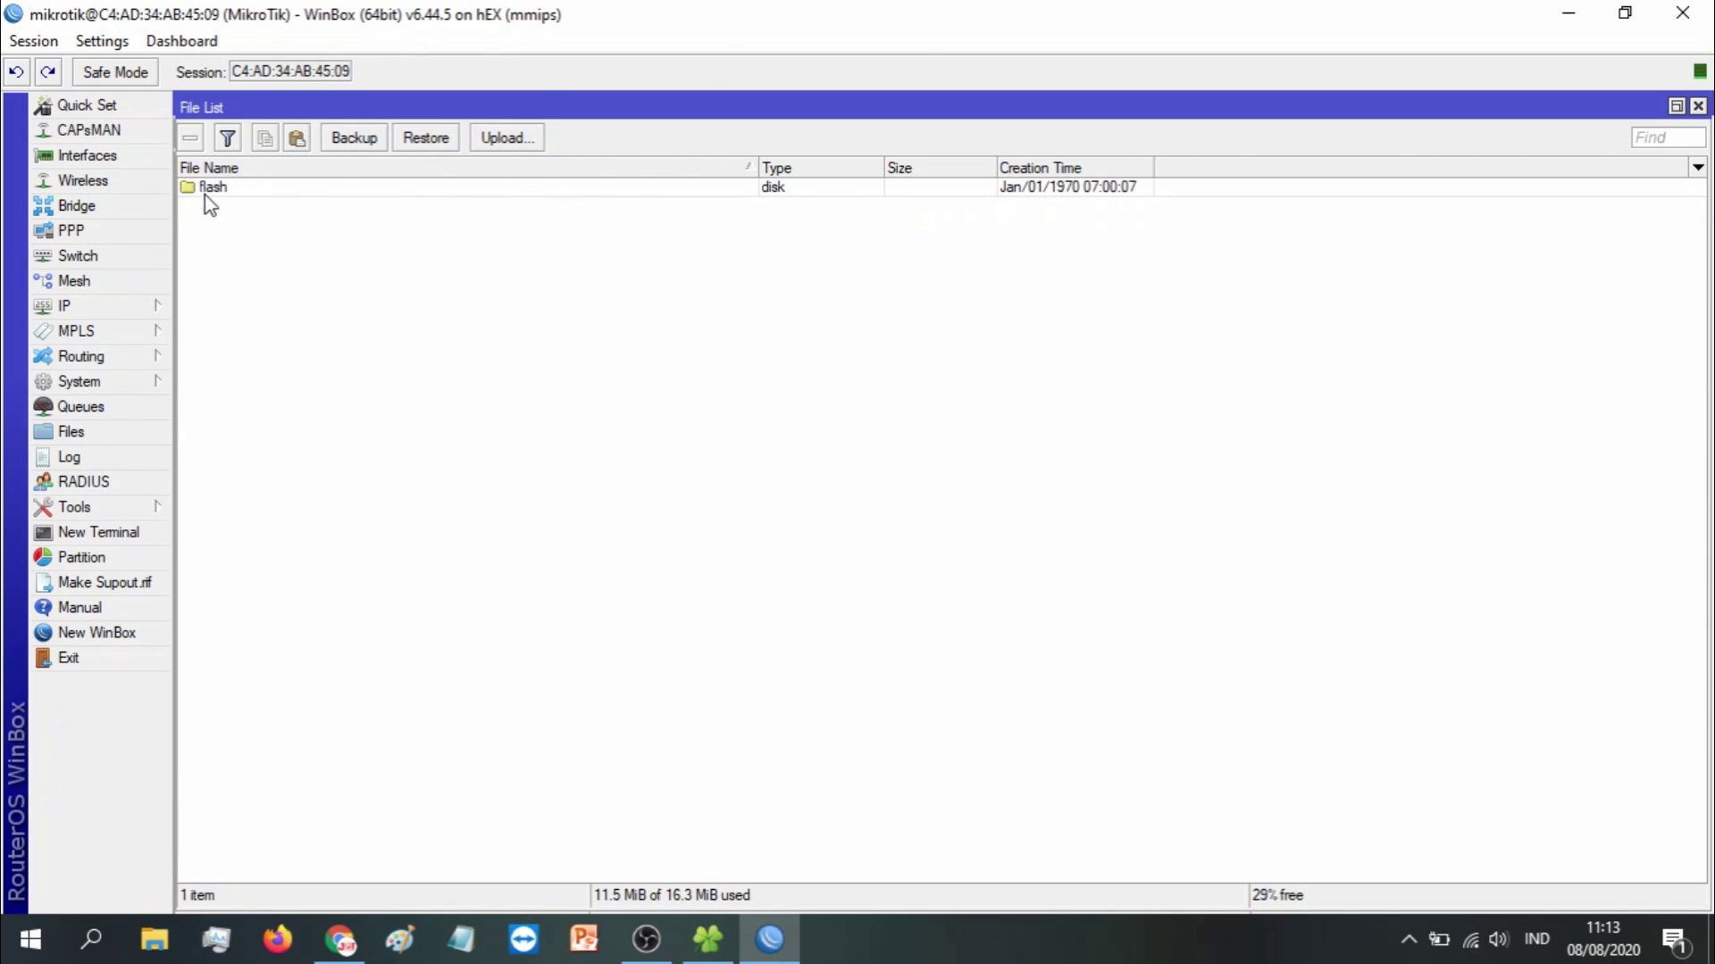
Upload the DIRGAHAYU INDONESIA 75 folder from DOWNLOAD into the router's flash directory
left_click(707, 938)
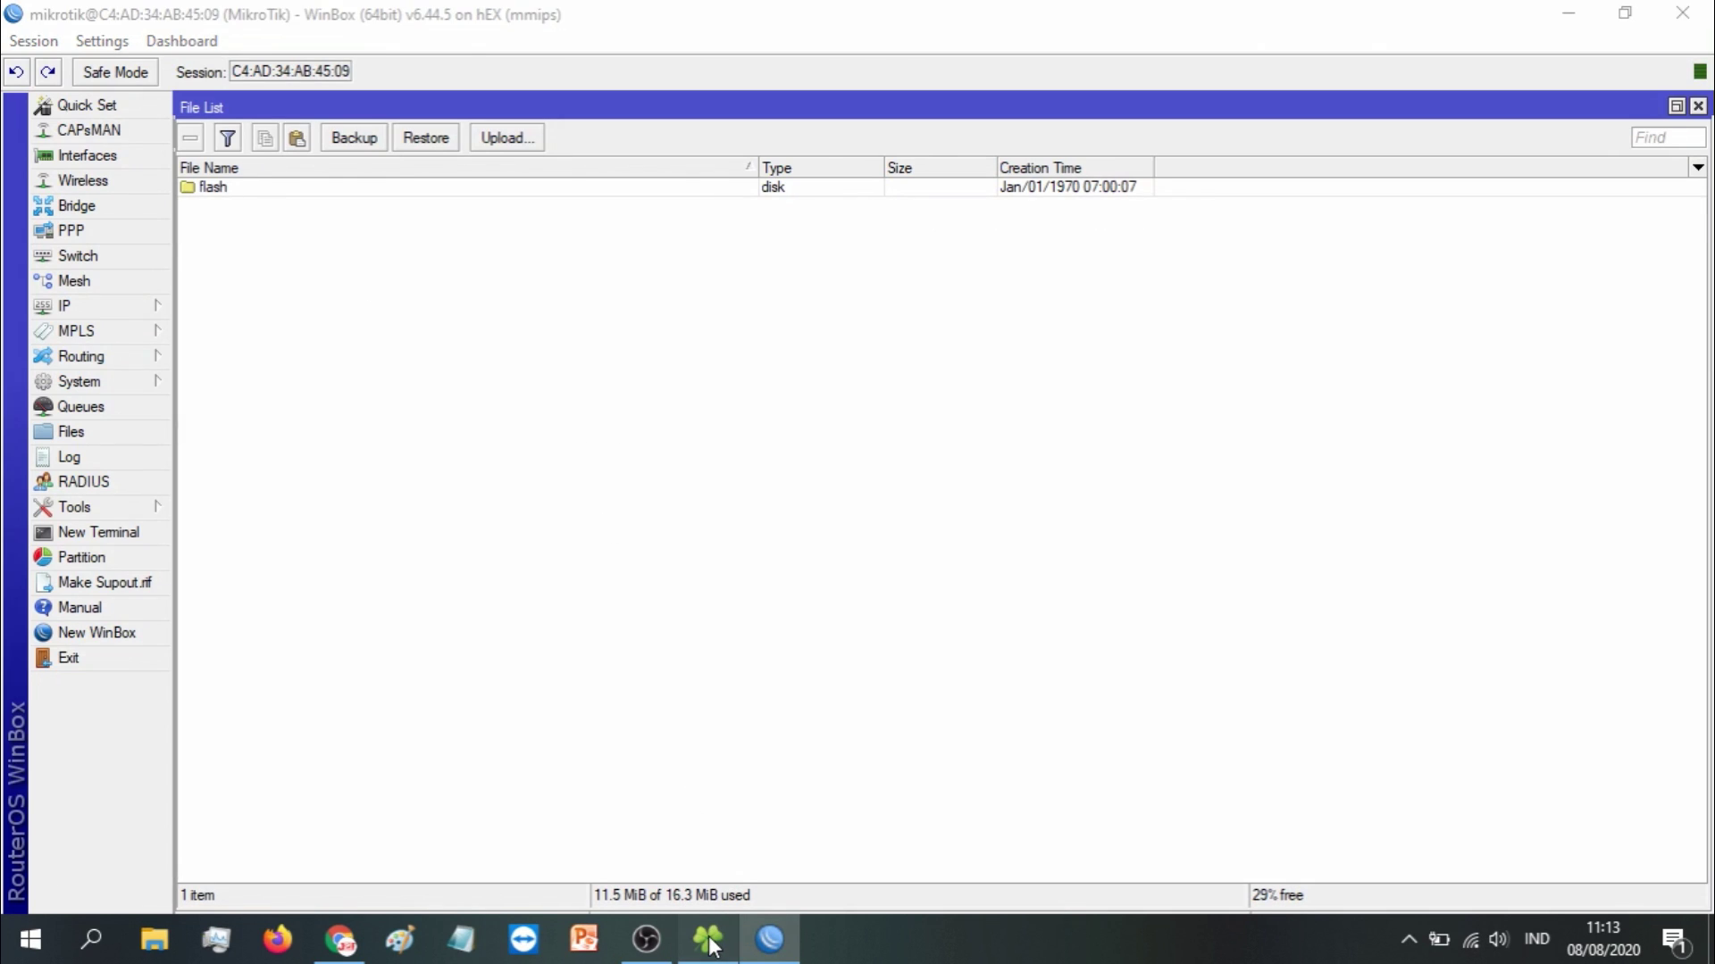
left_click(143, 14)
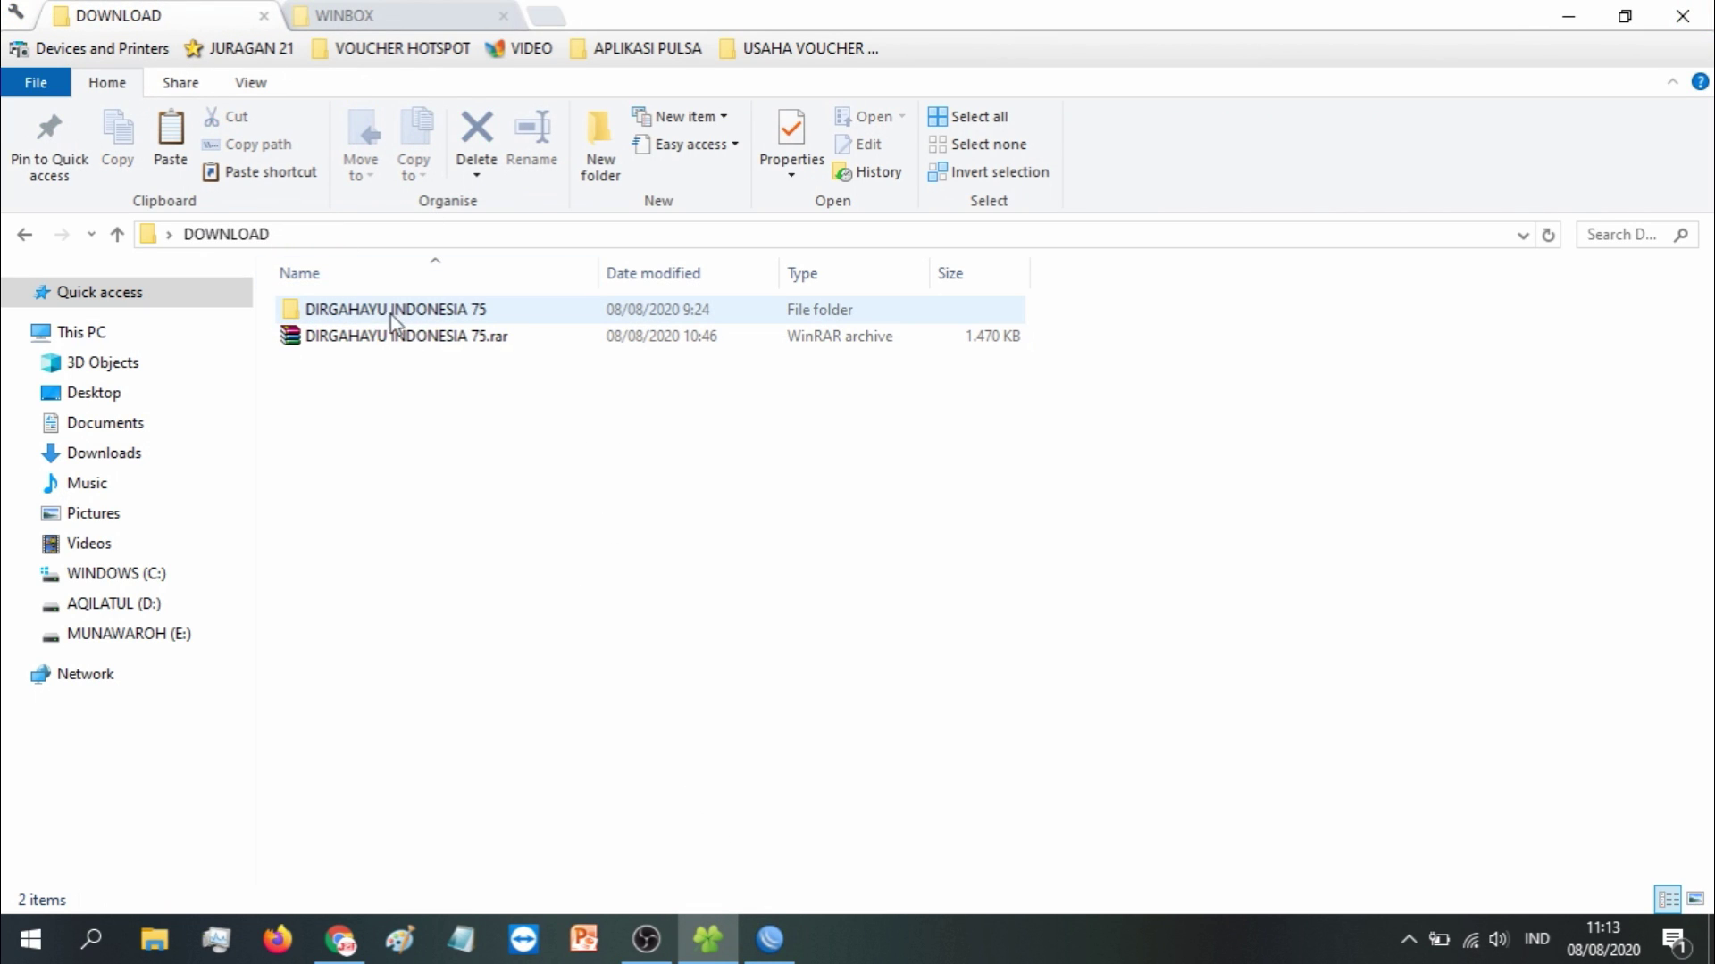
left_click(377, 314)
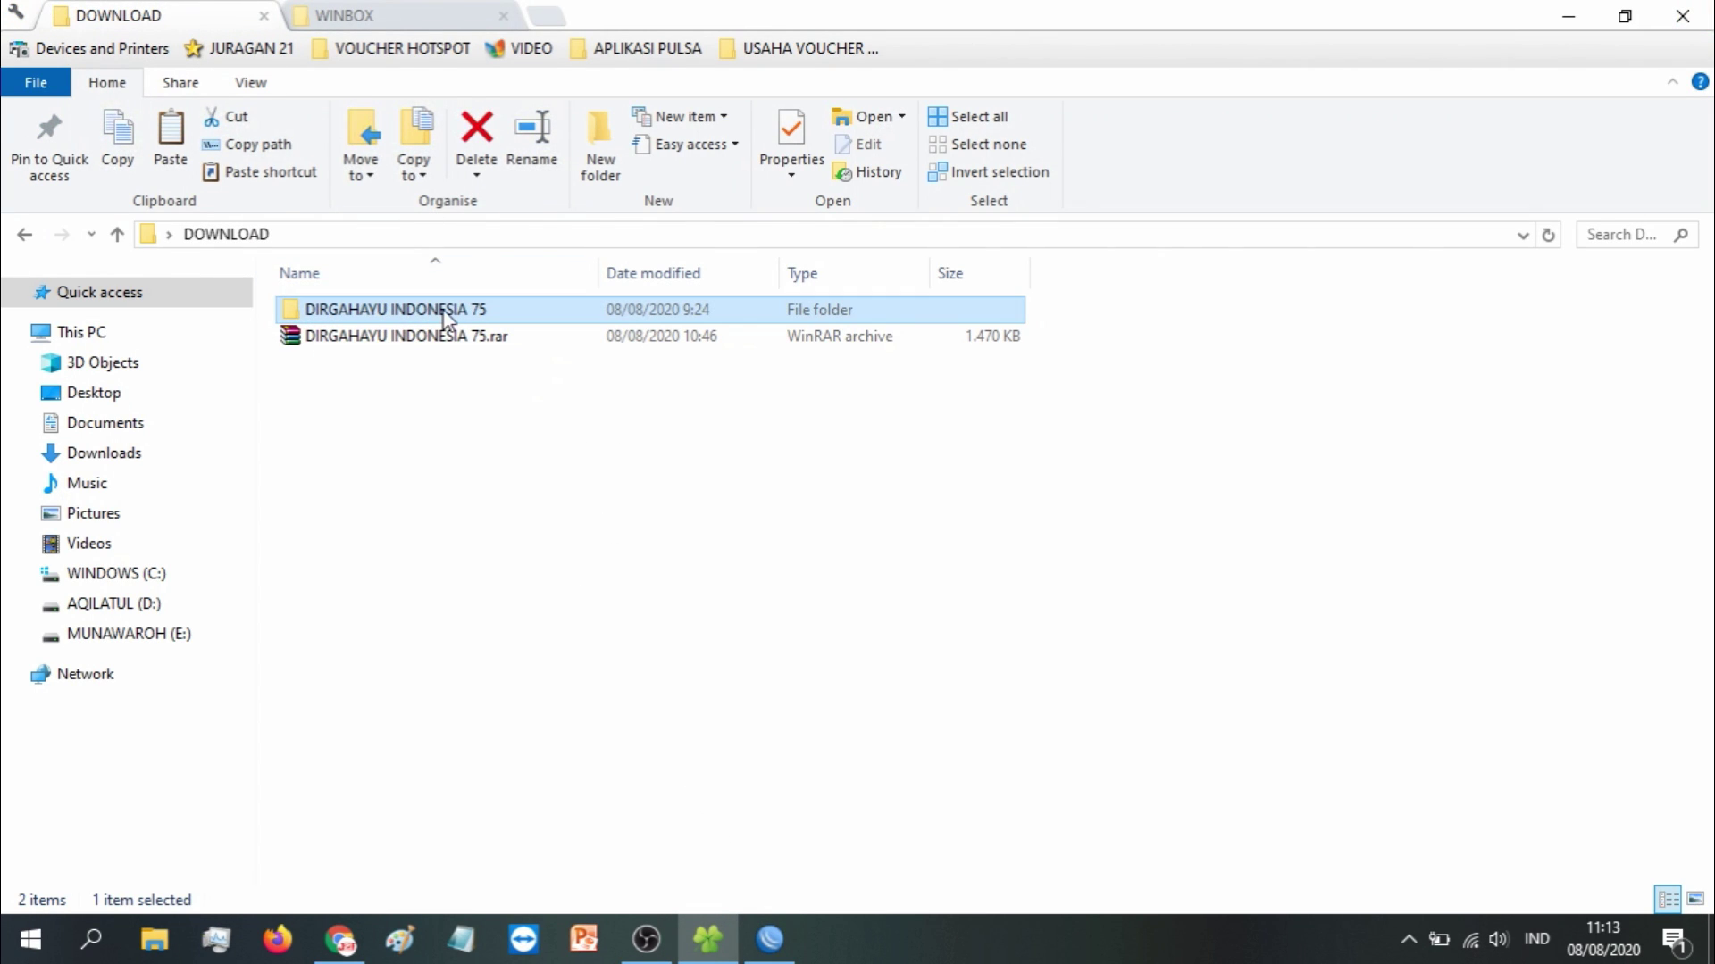
left_click_drag(446, 318, 238, 193)
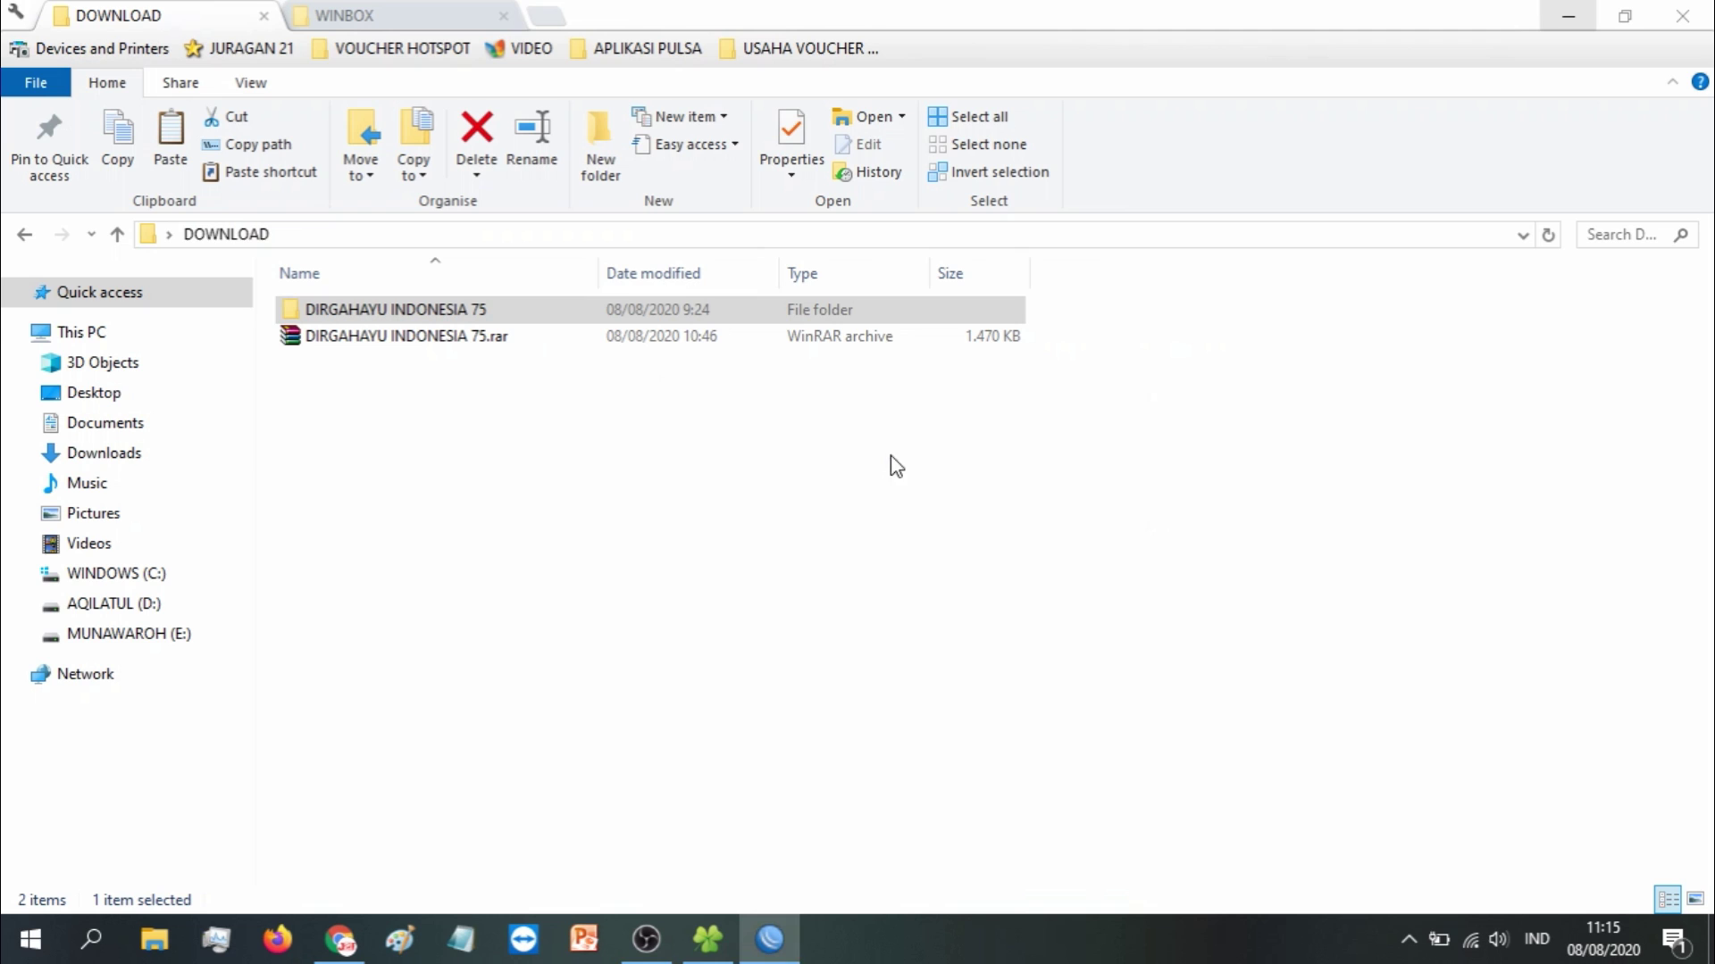
left_click(1567, 16)
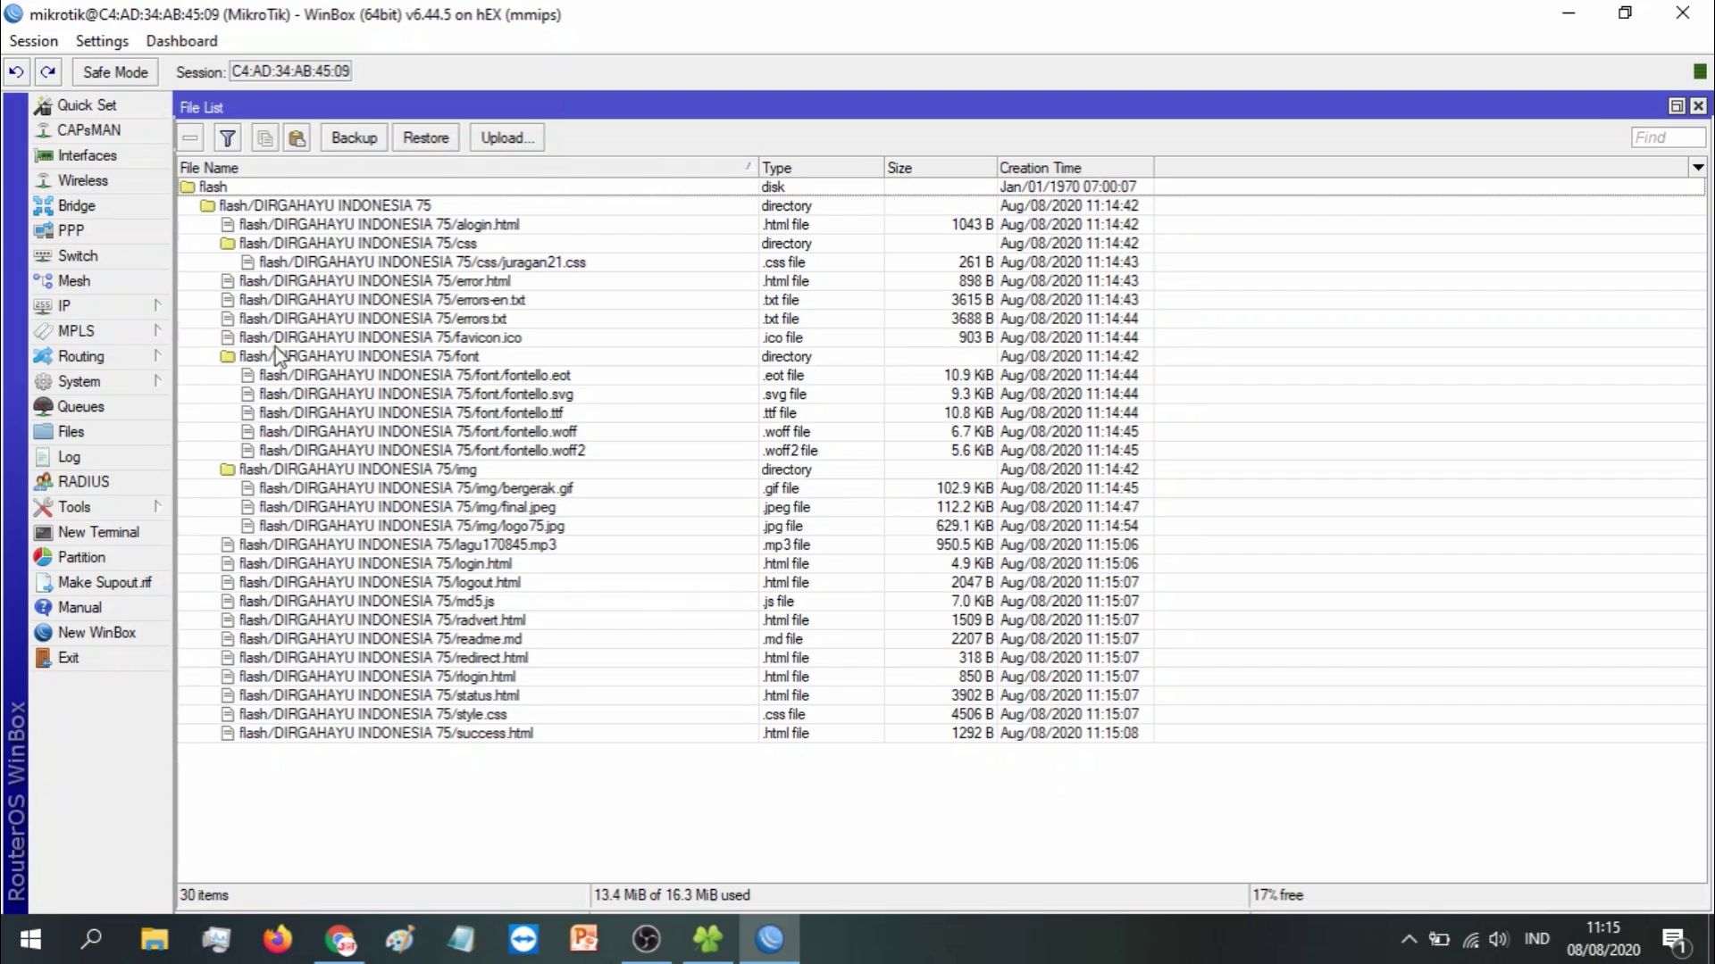
Set the HTML directory of the hotspot server profile hsprof1 to flash/DIRGAHAYU INDONESIA 75 and apply the change
left_click(131, 309)
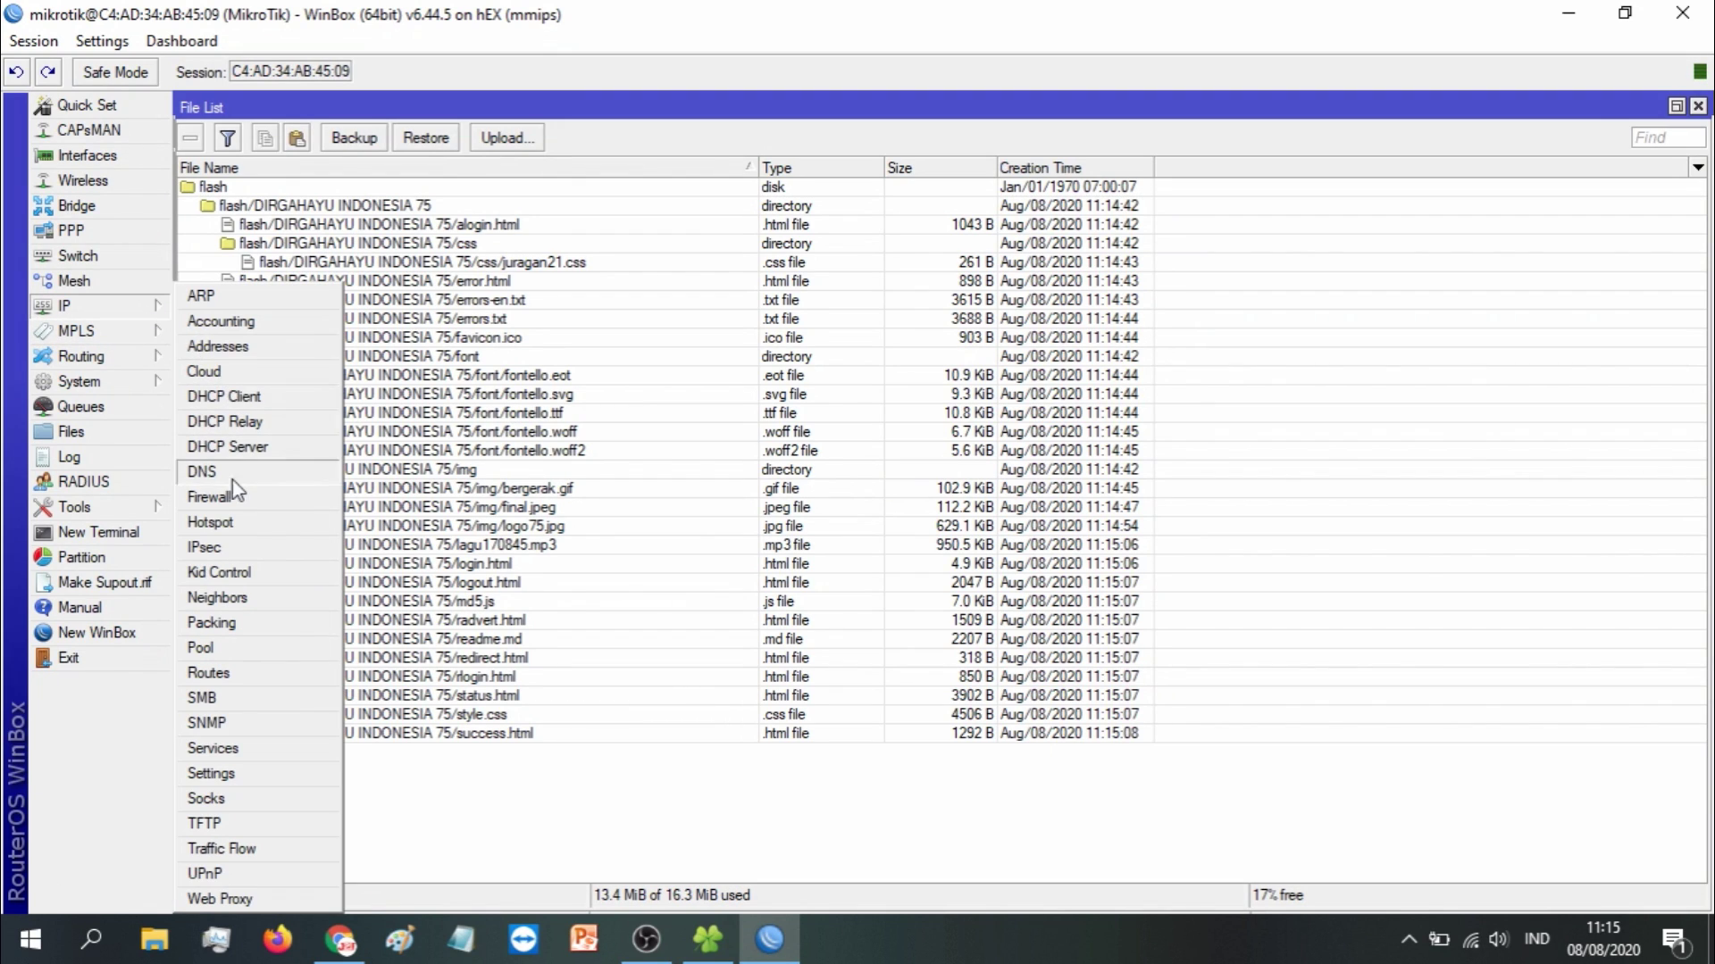
left_click(224, 523)
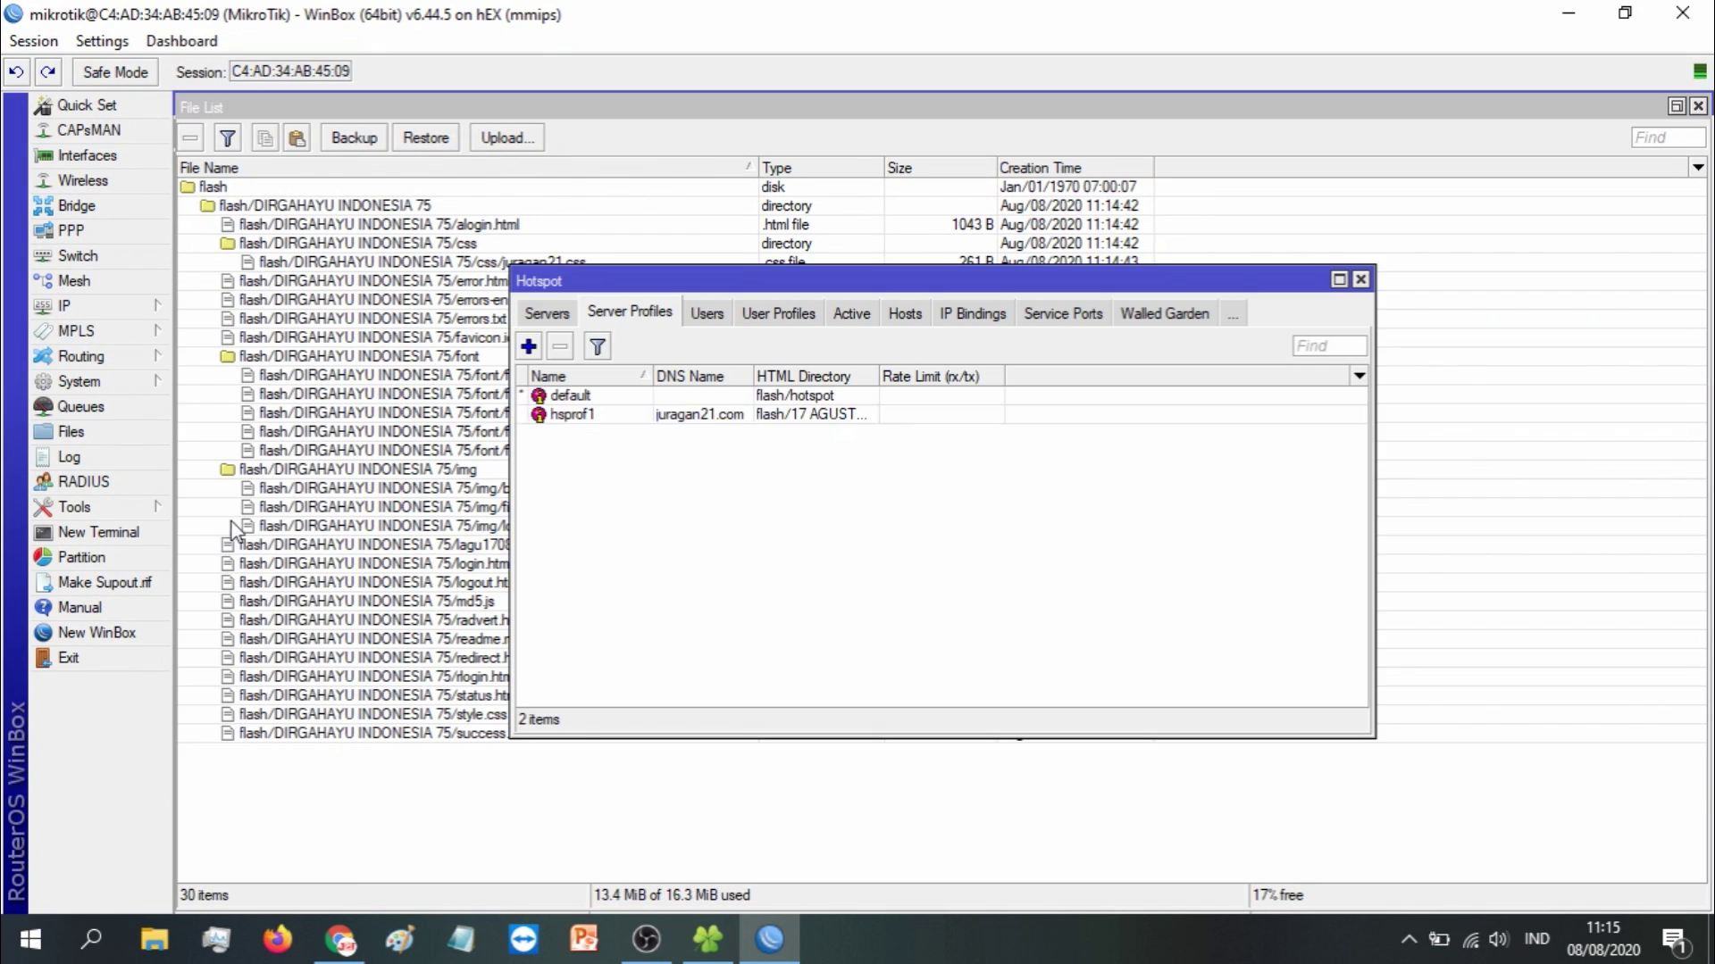
left_click(547, 314)
left_click(629, 312)
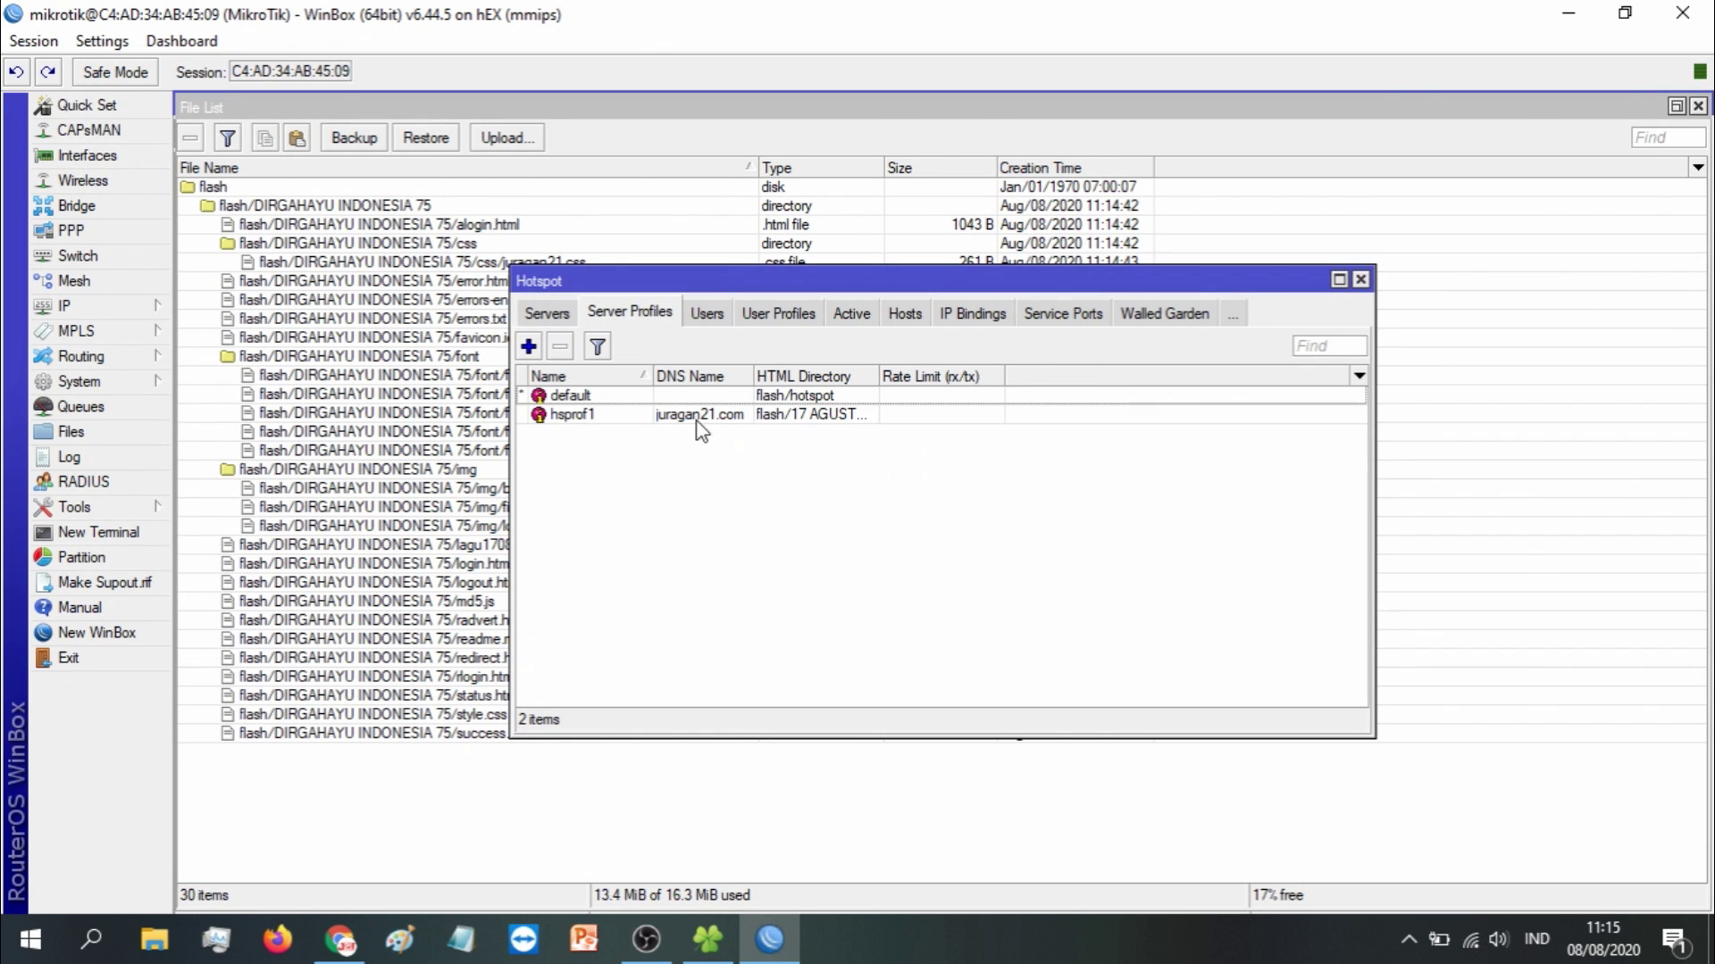
left_click(723, 418)
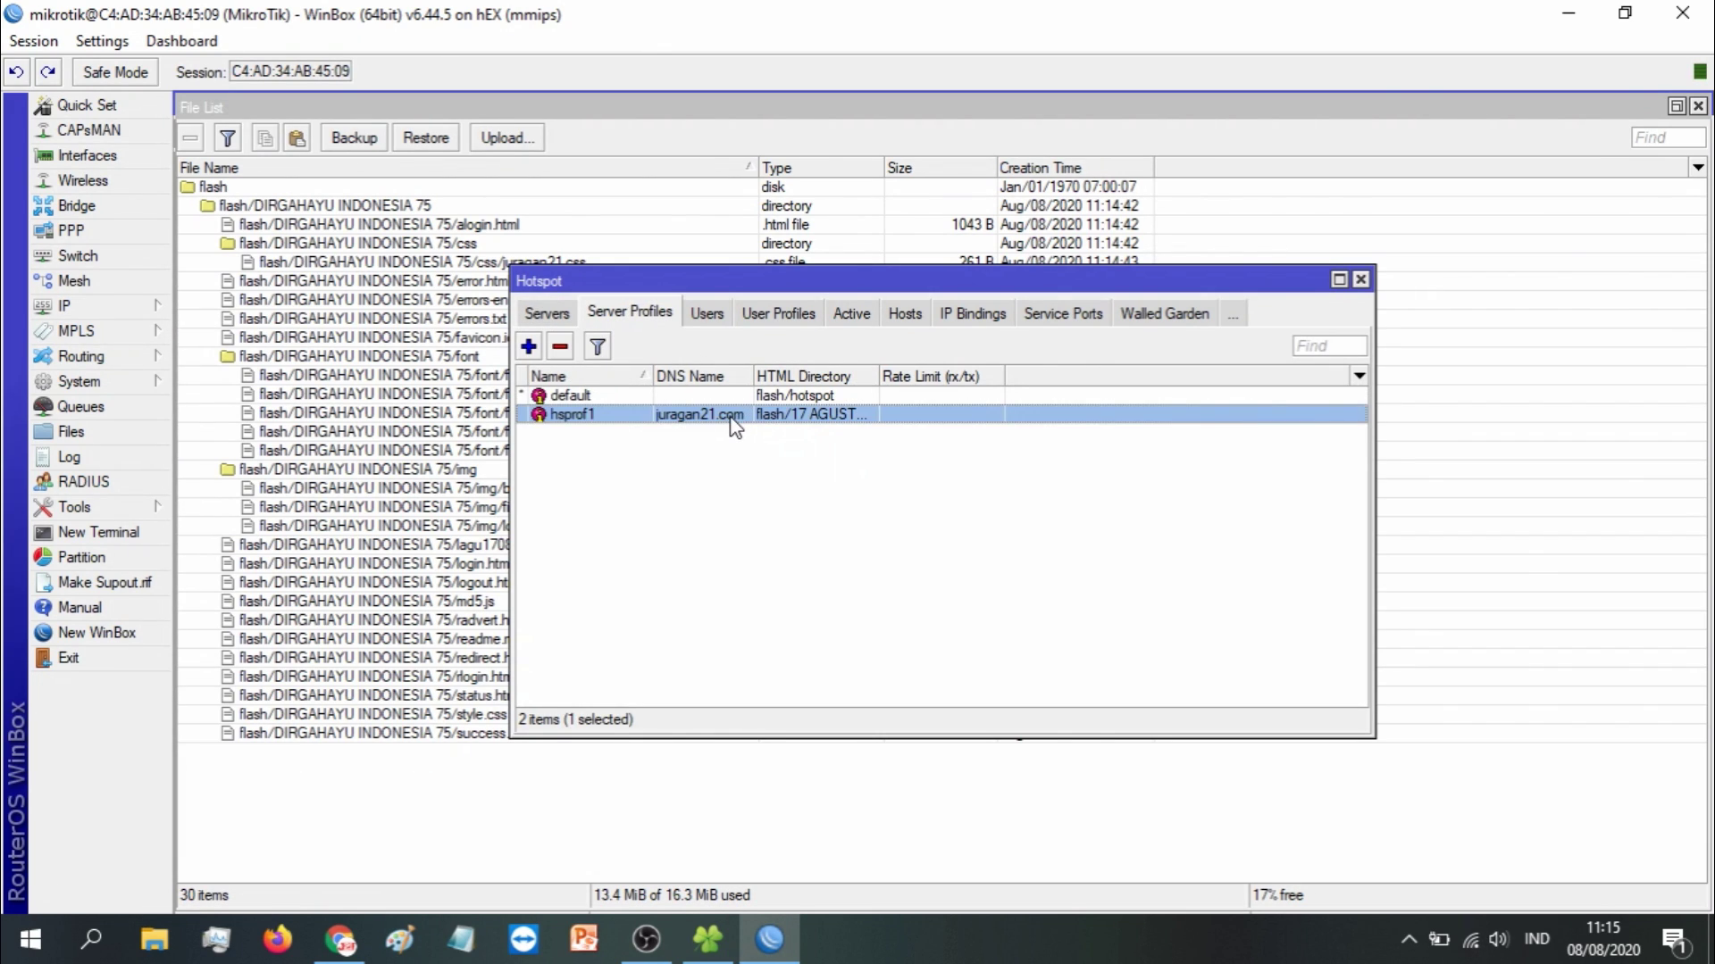
double_click(734, 419)
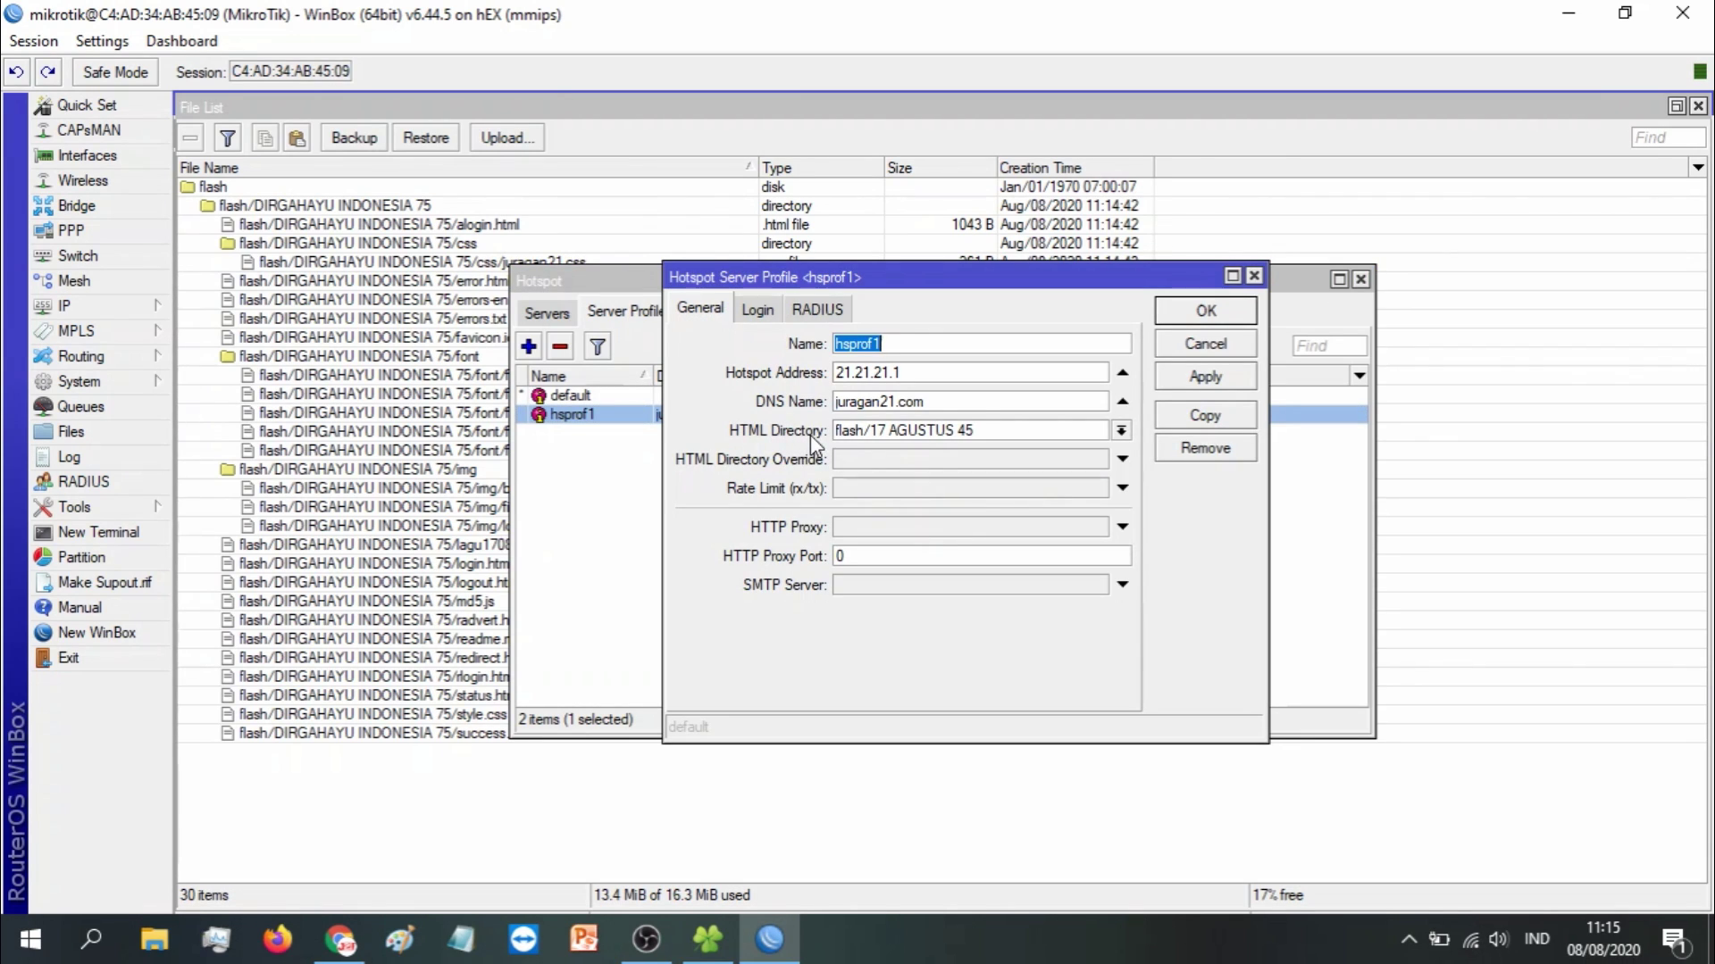
left_click(1121, 432)
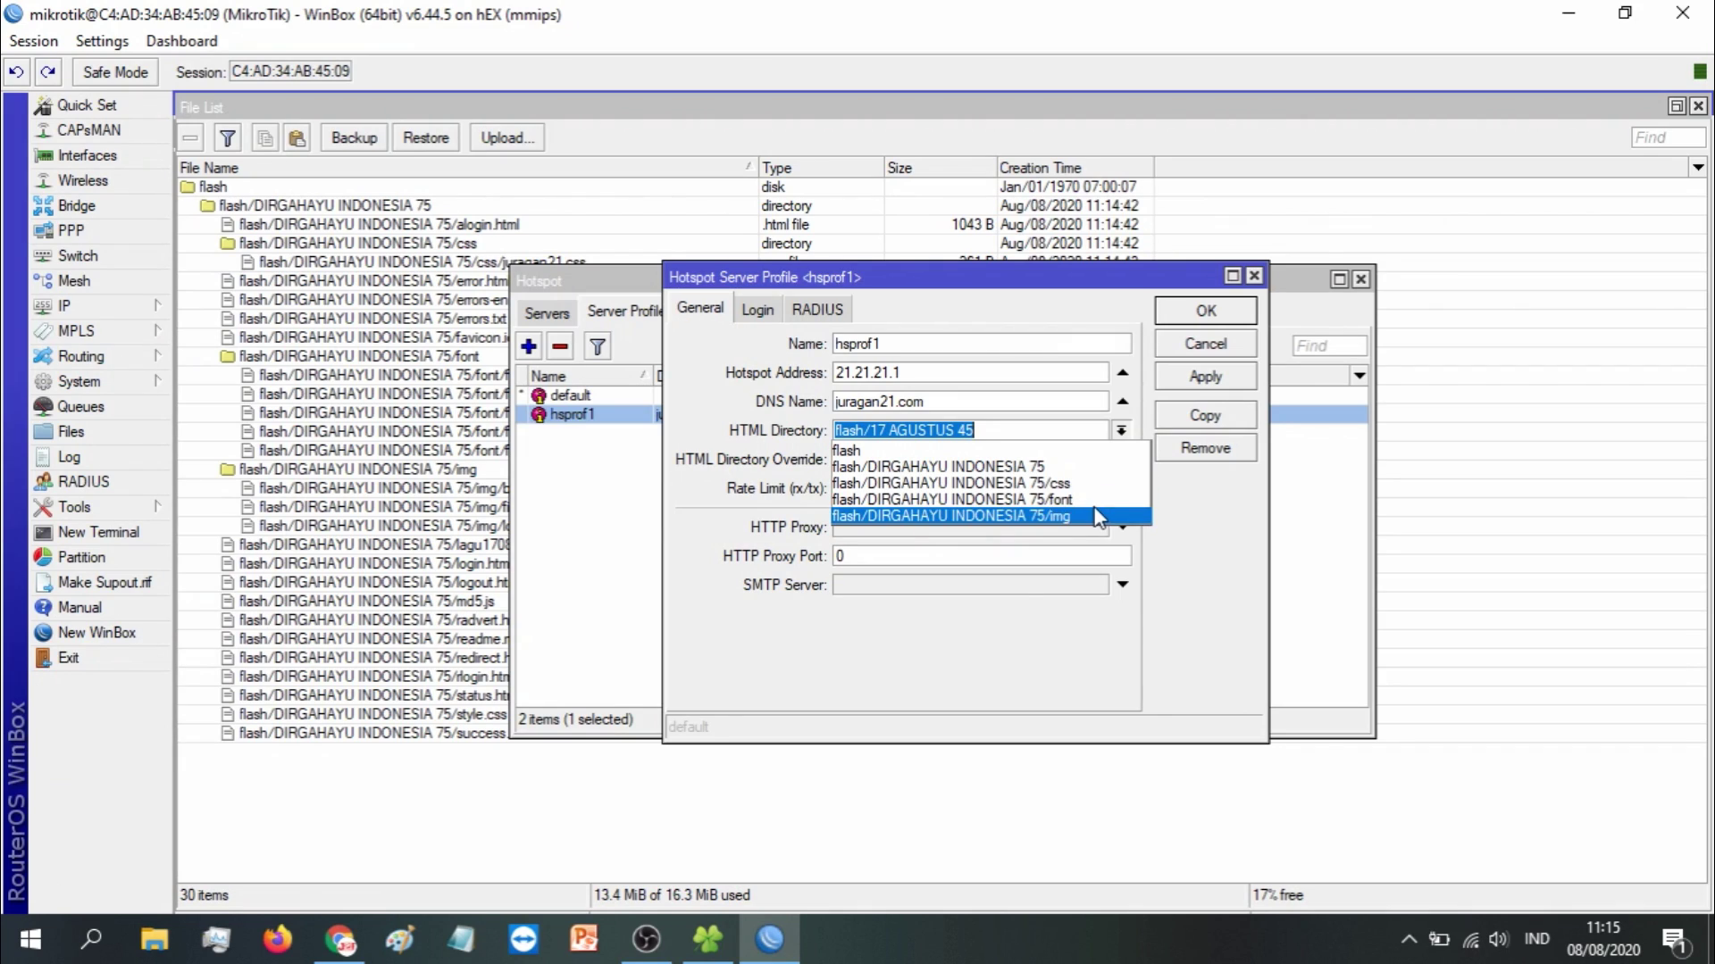
left_click(1068, 470)
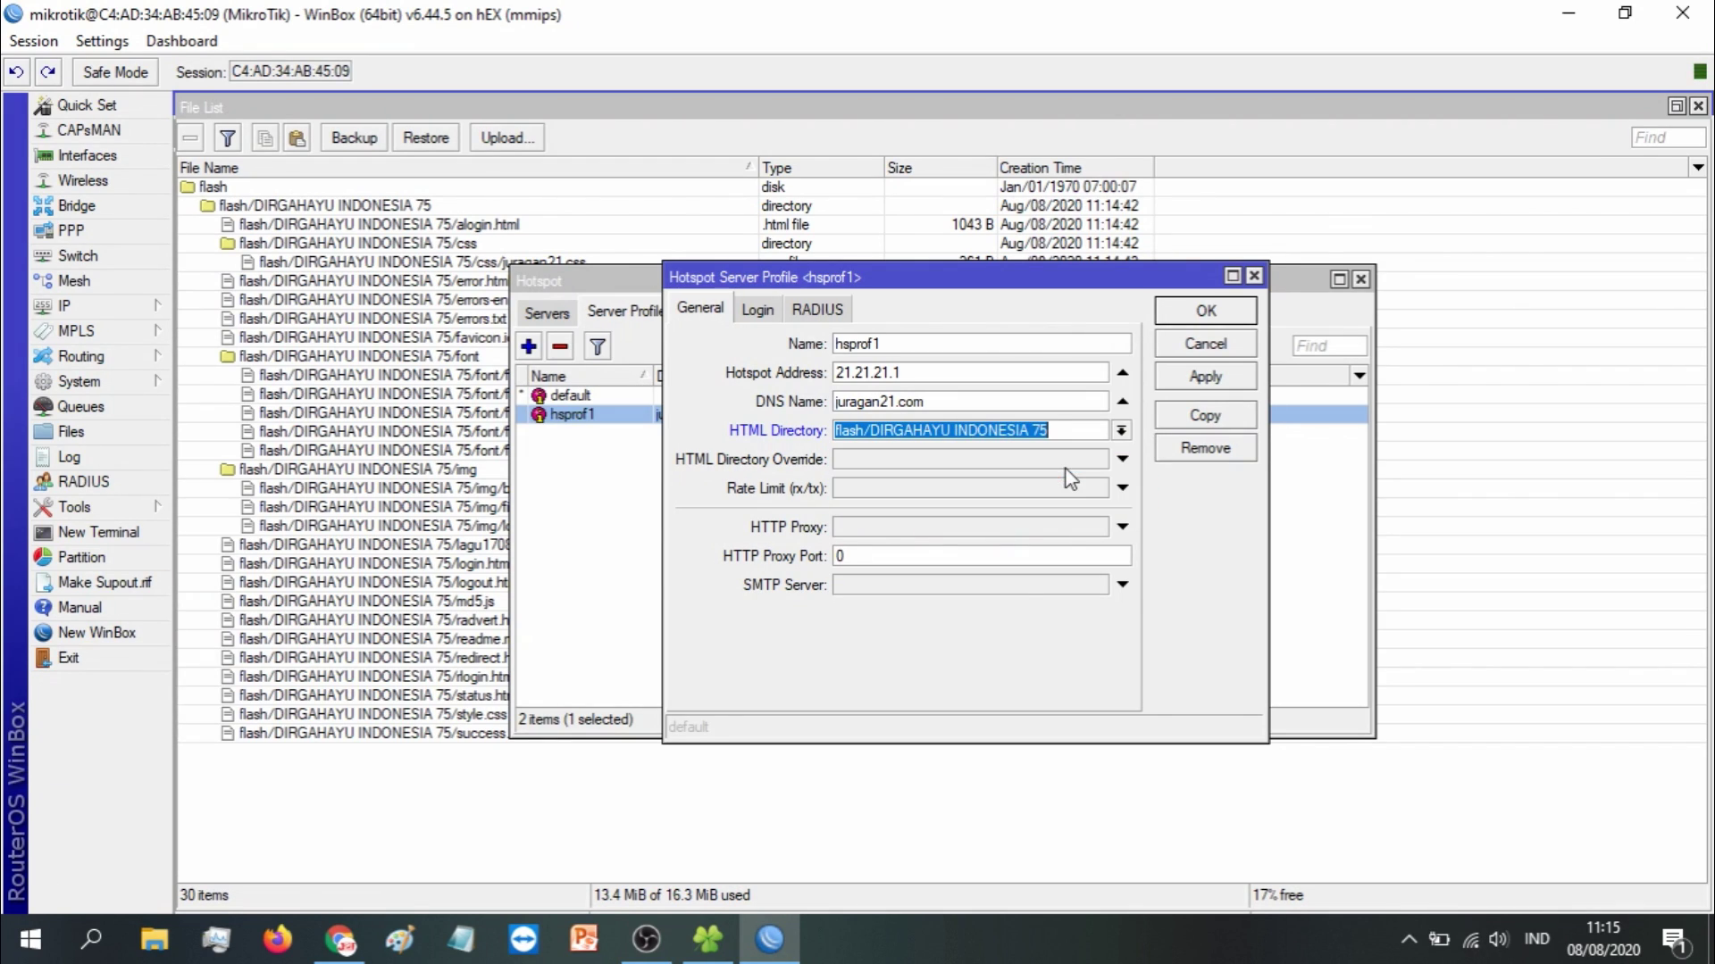
left_click(1184, 384)
left_click(1208, 313)
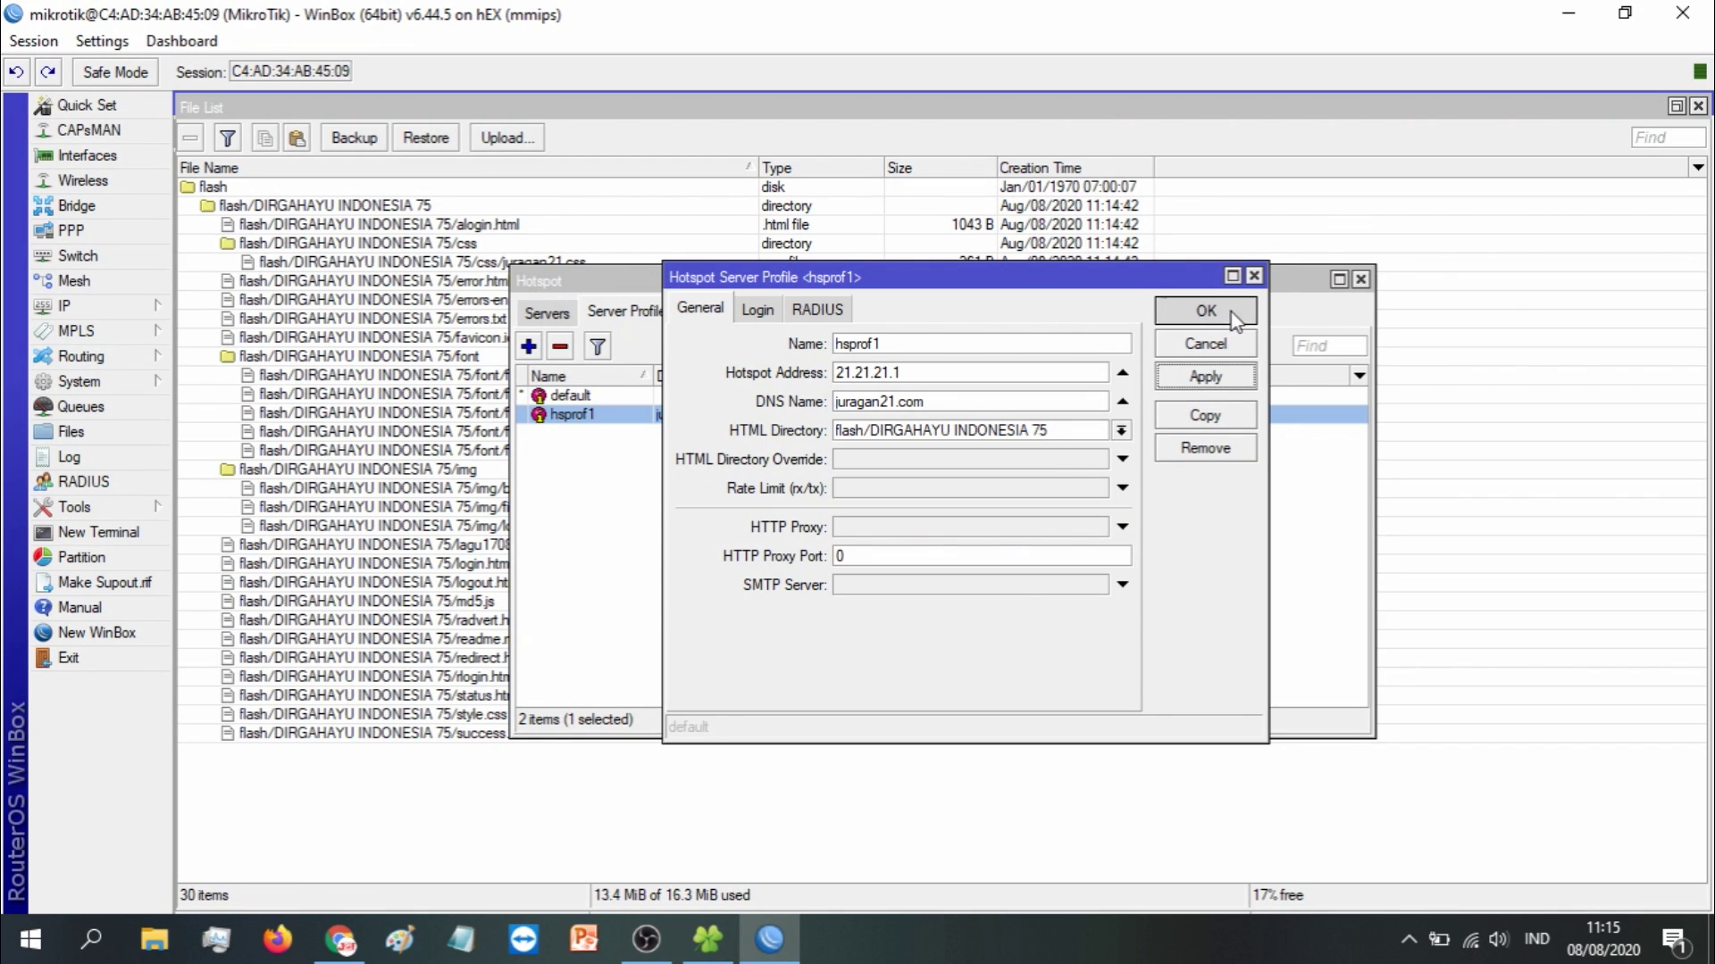
left_click(1360, 279)
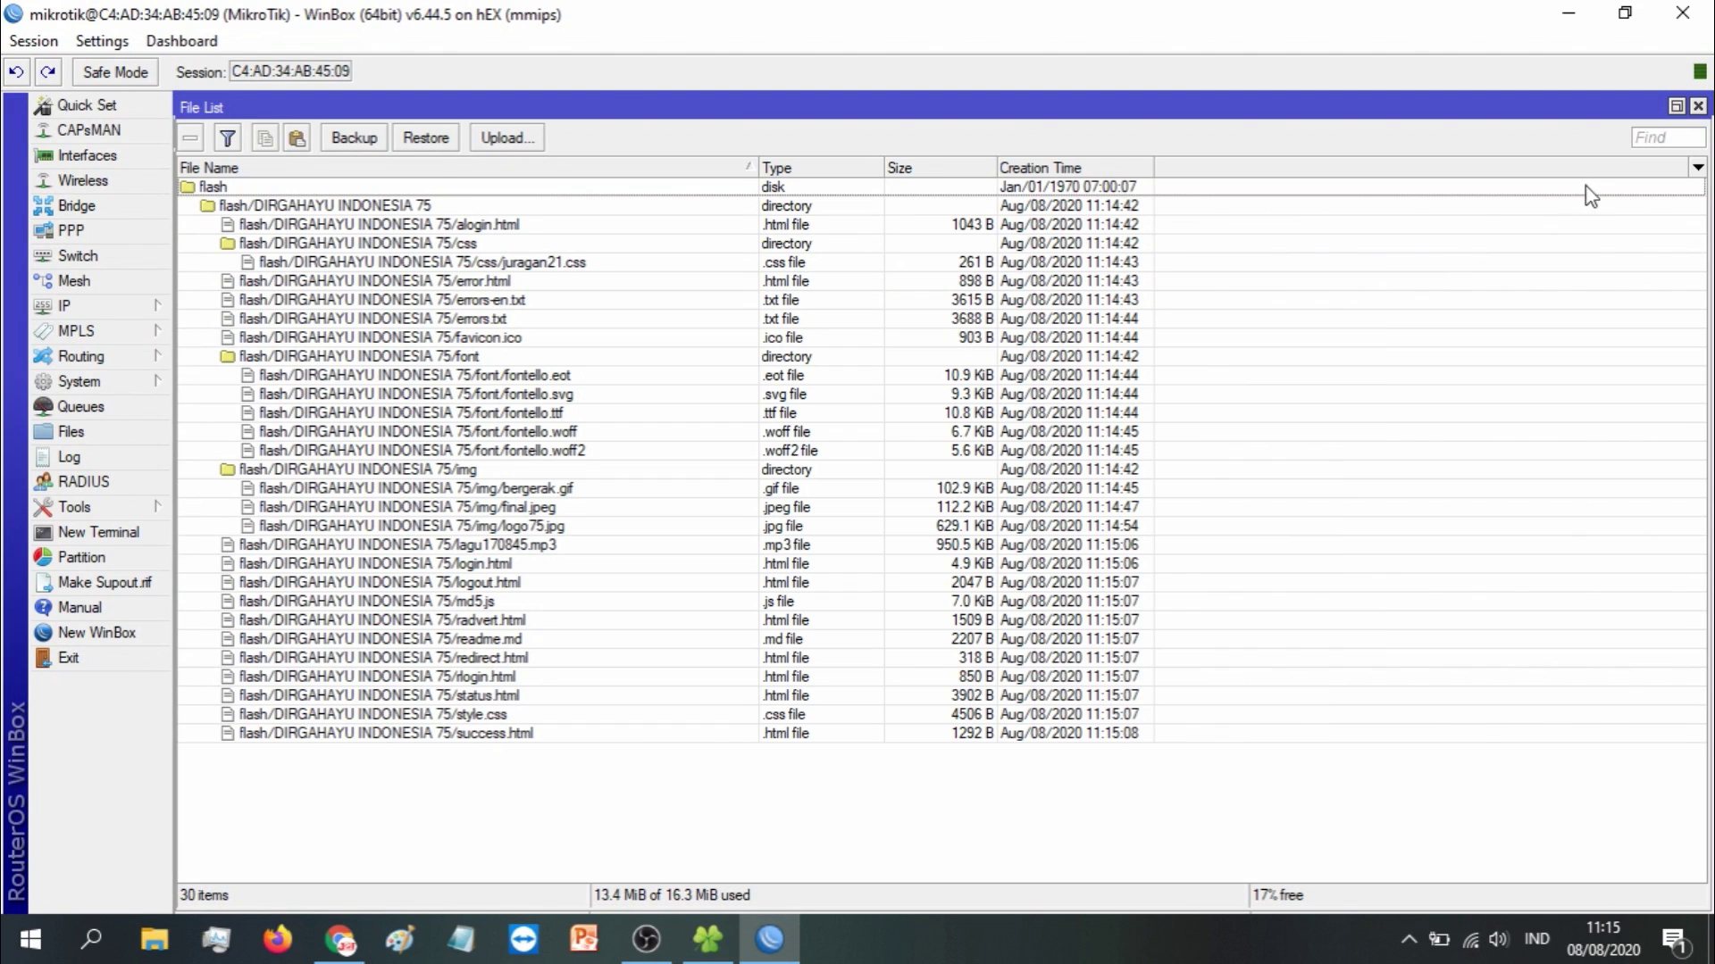
Close the router's File List window
left_click(1698, 106)
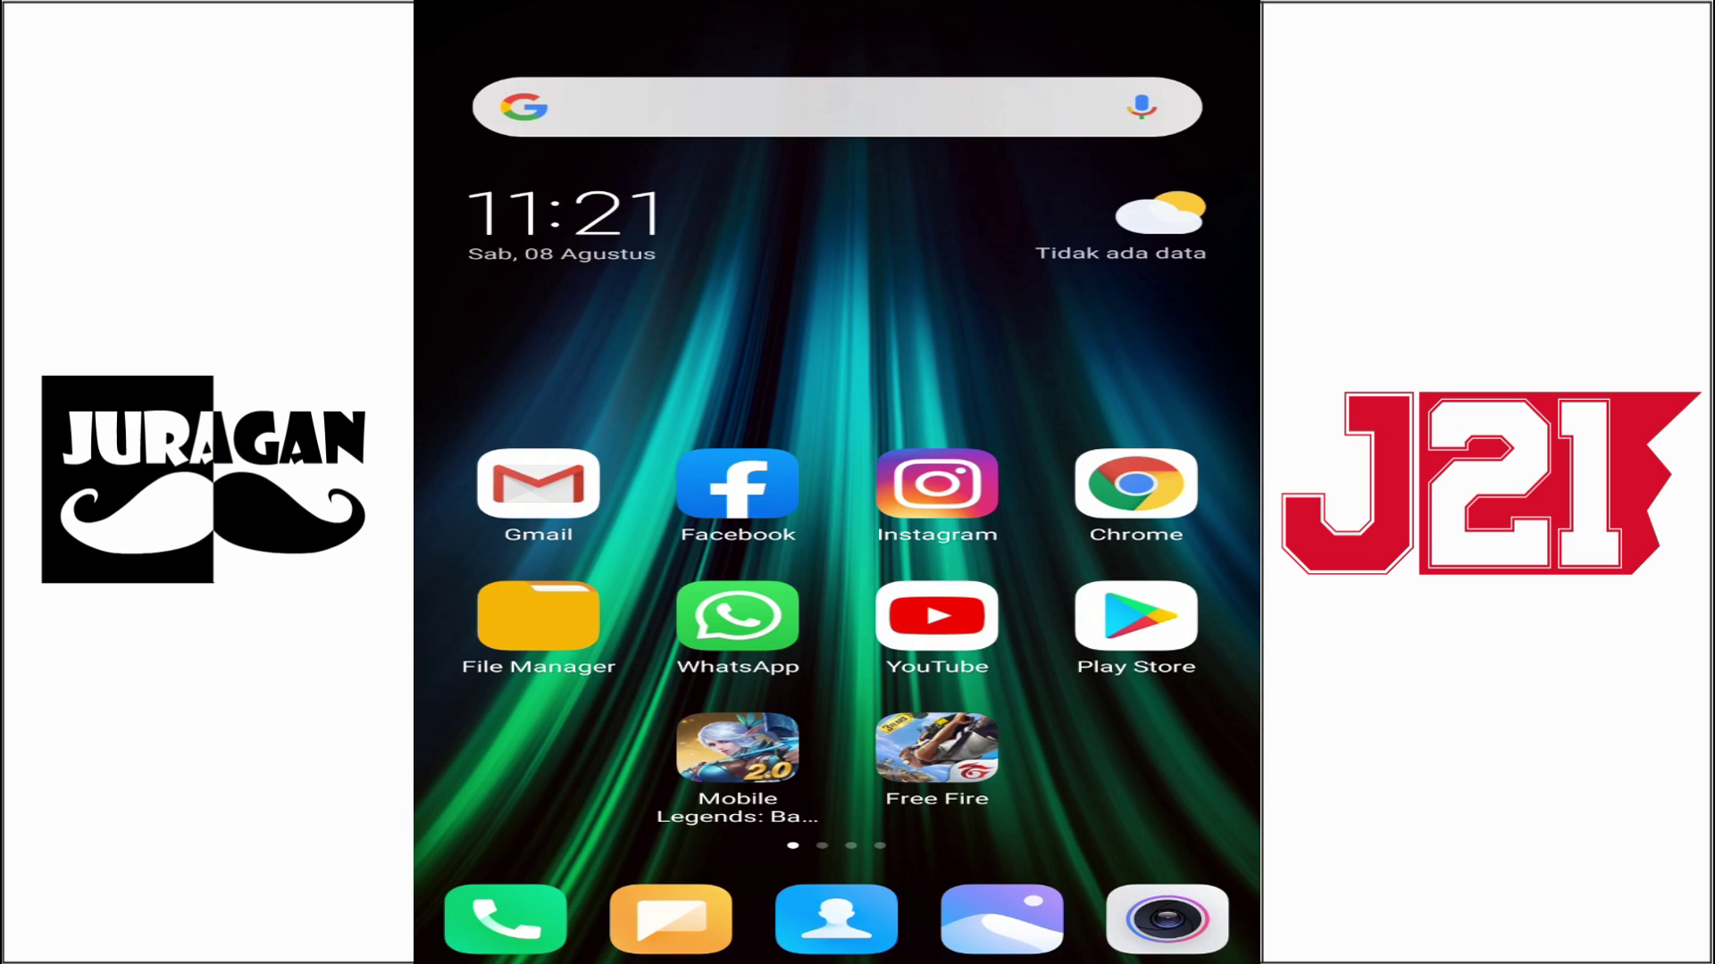
Connect the phone to the WIFI KONTER wireless network
left_click_drag(837, 14, 836, 446)
left_click_drag(837, 357, 836, 715)
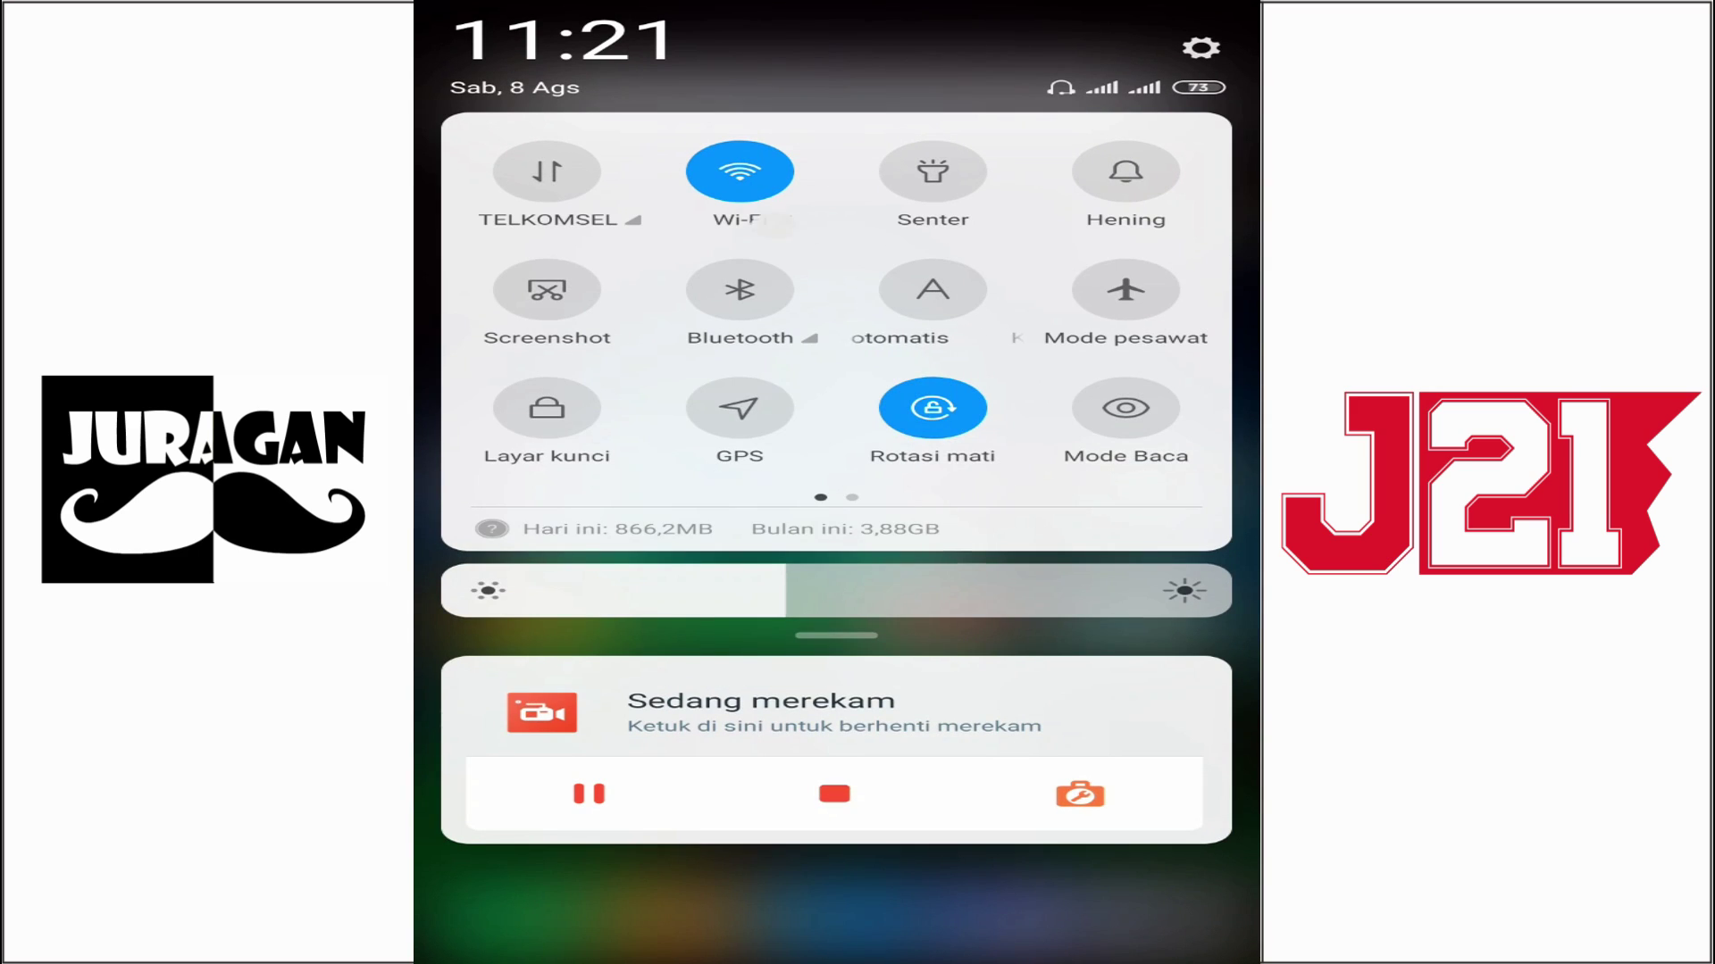
left_click(739, 219)
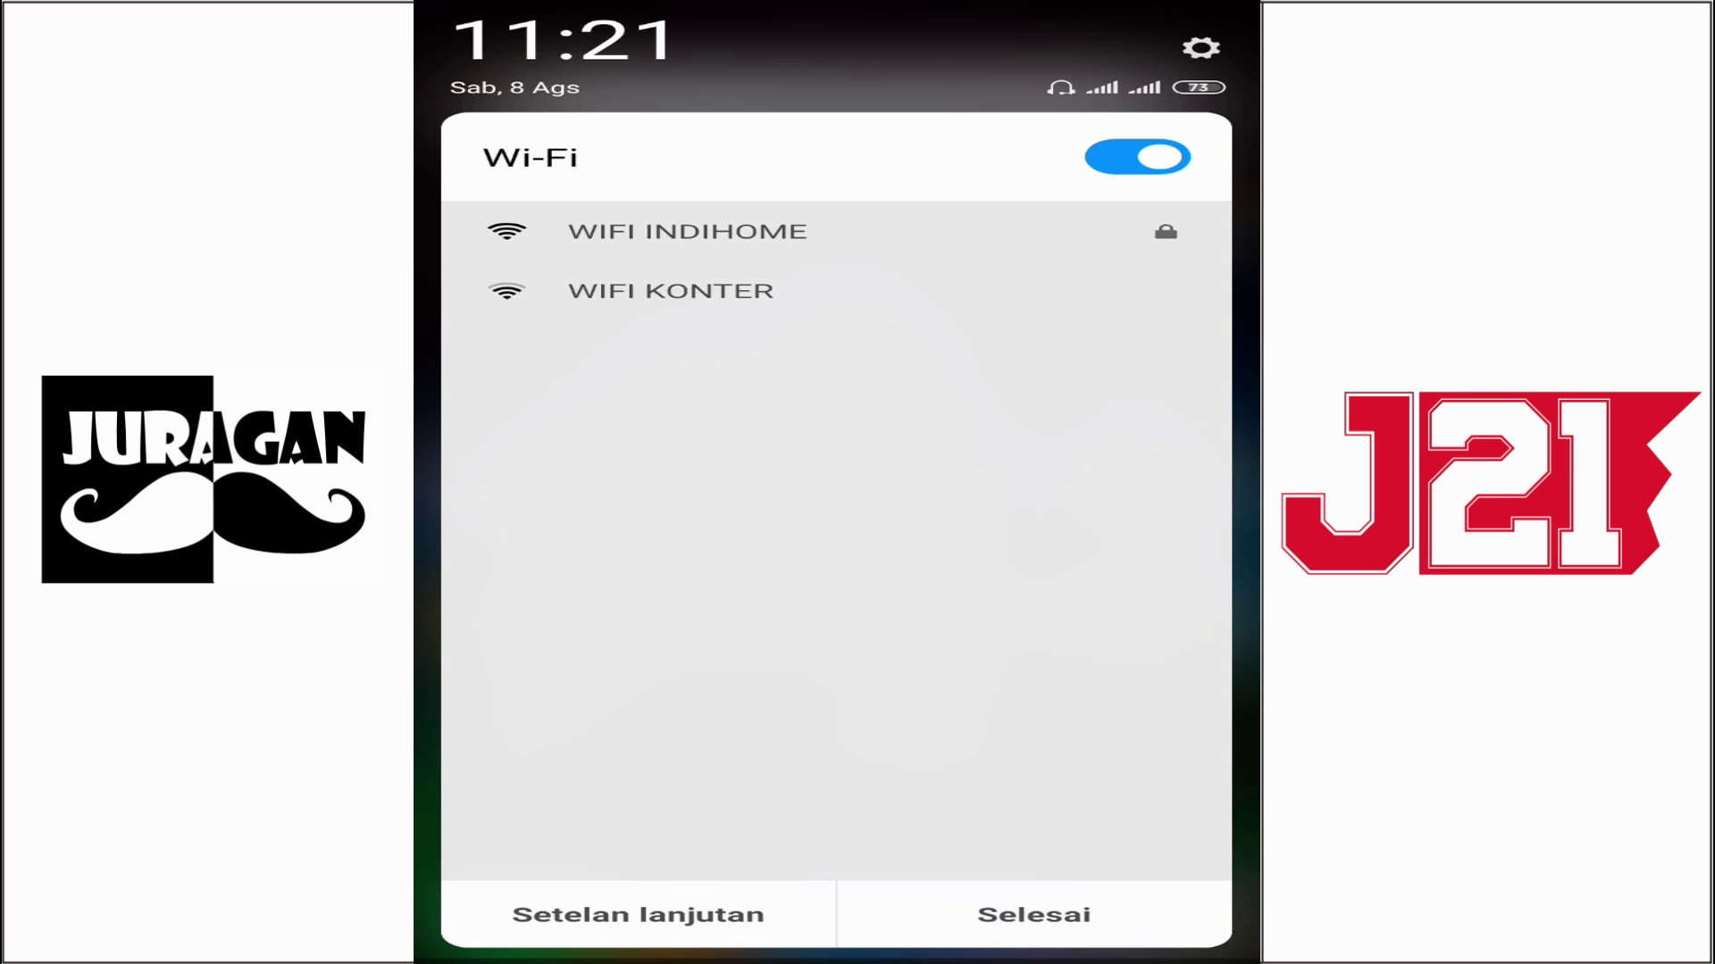
key("Escape")
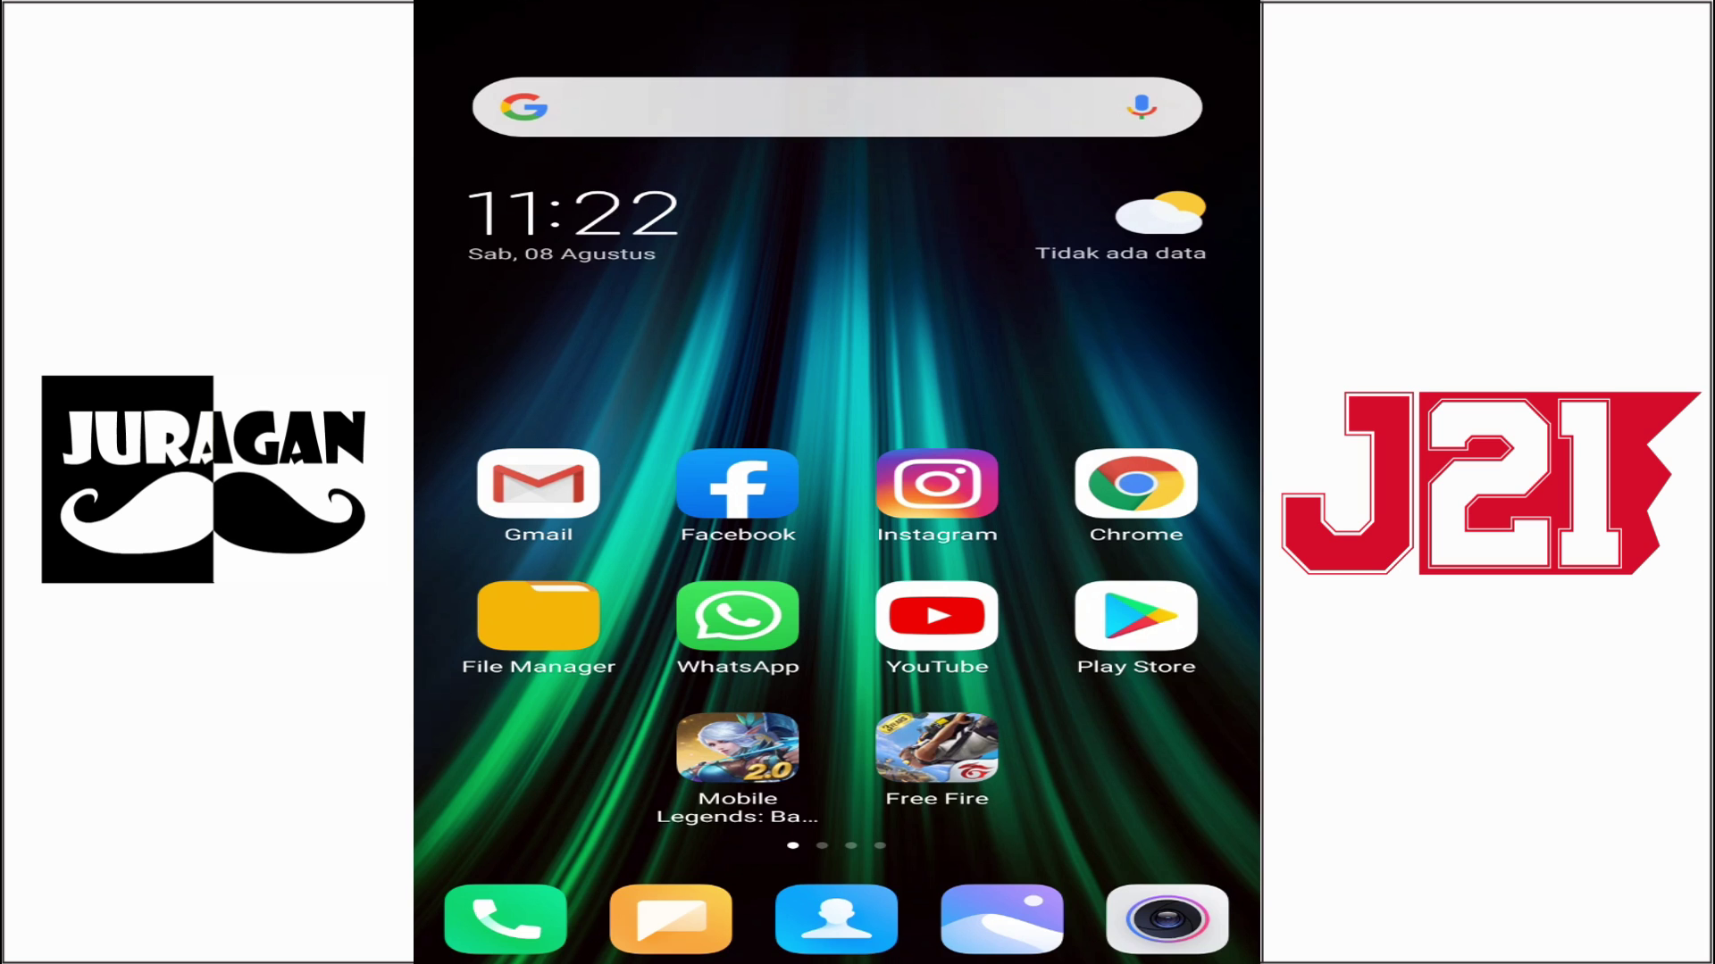
Open the WIFI KONTER hotspot login page from the phone's connection notification
left_click_drag(835, 9, 835, 536)
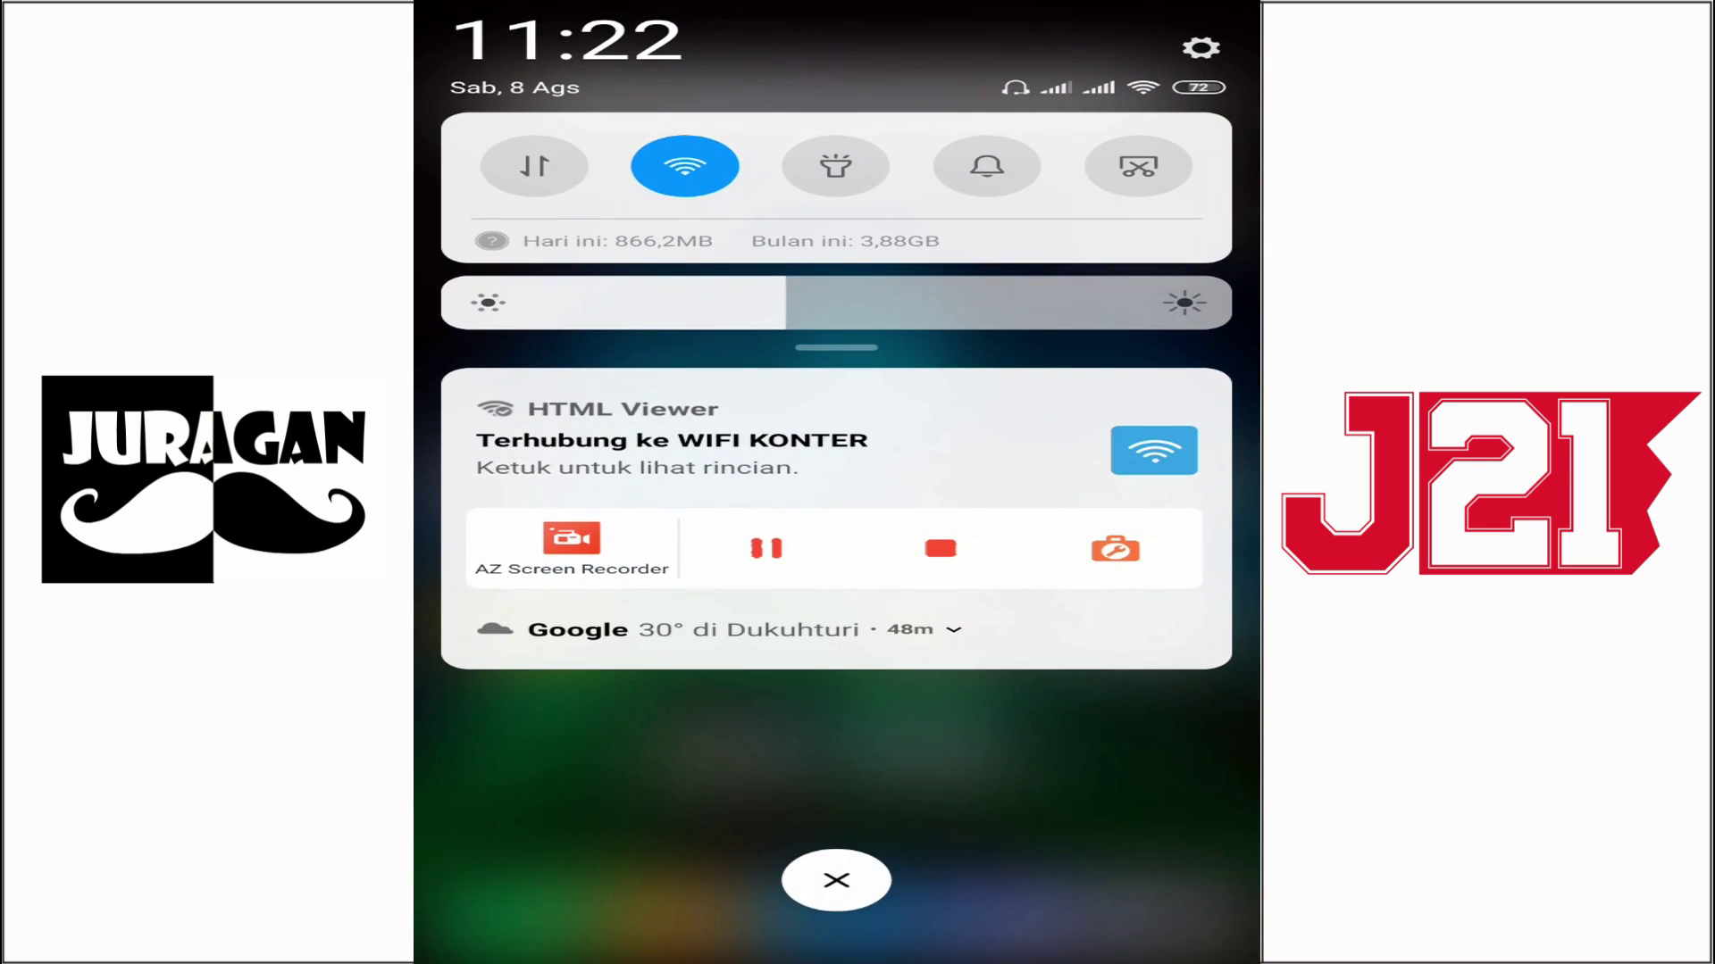
left_click(836, 881)
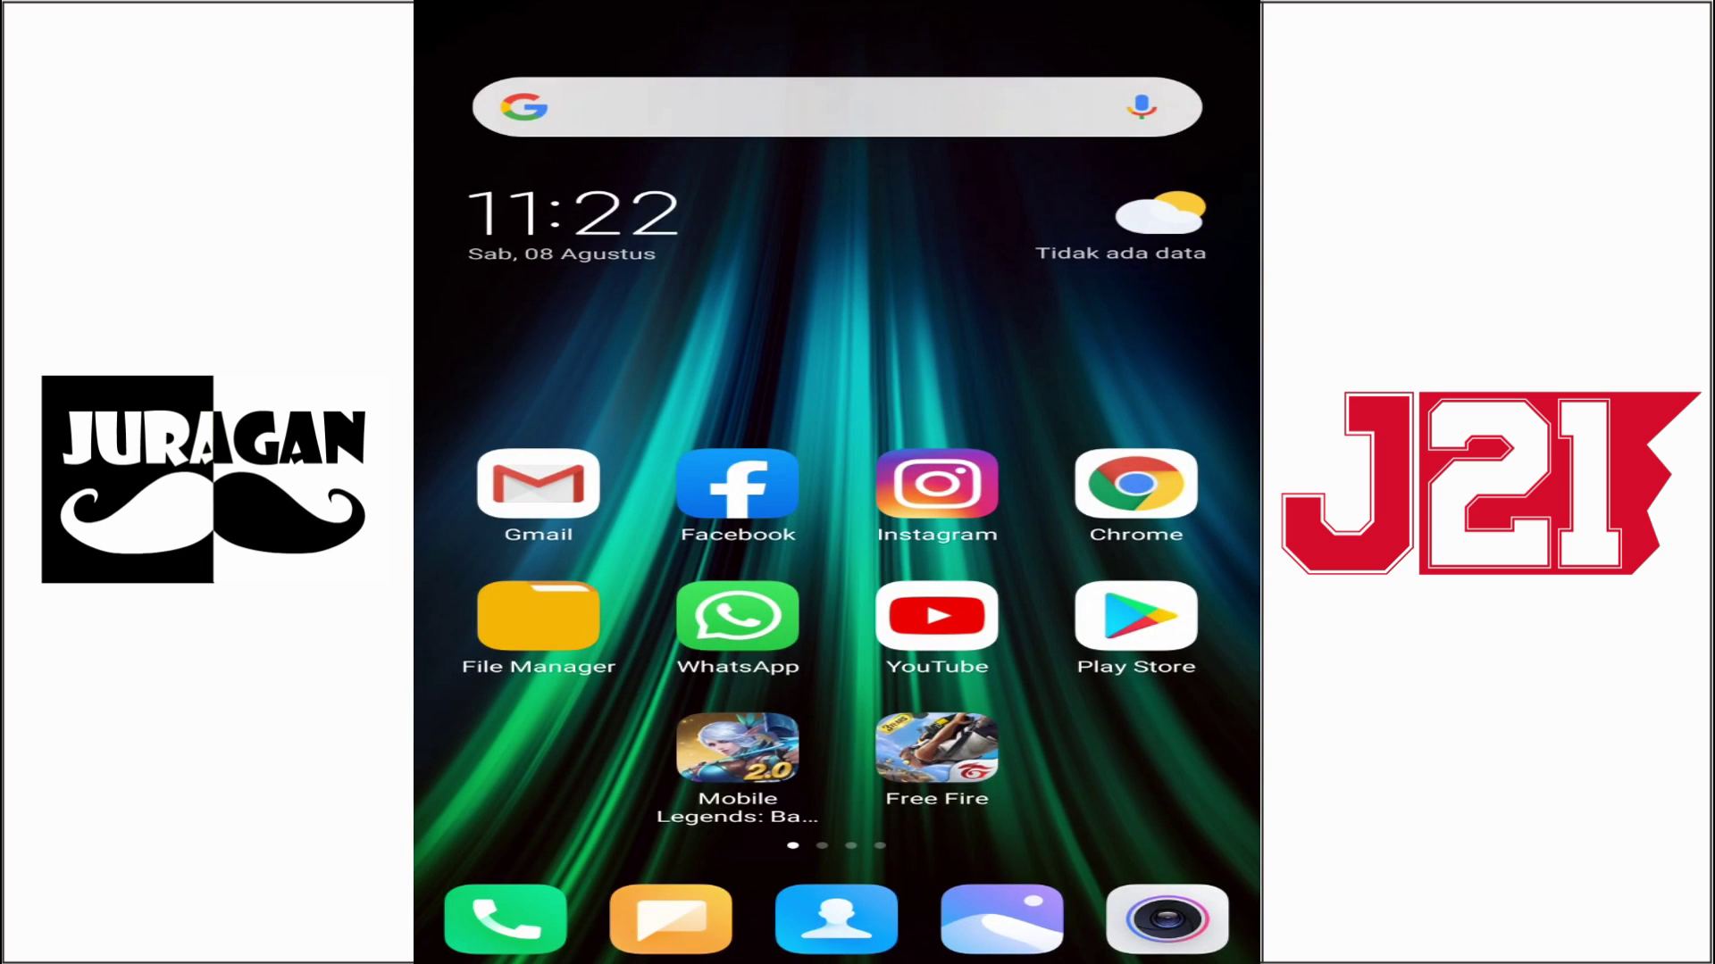
left_click_drag(836, 9, 836, 536)
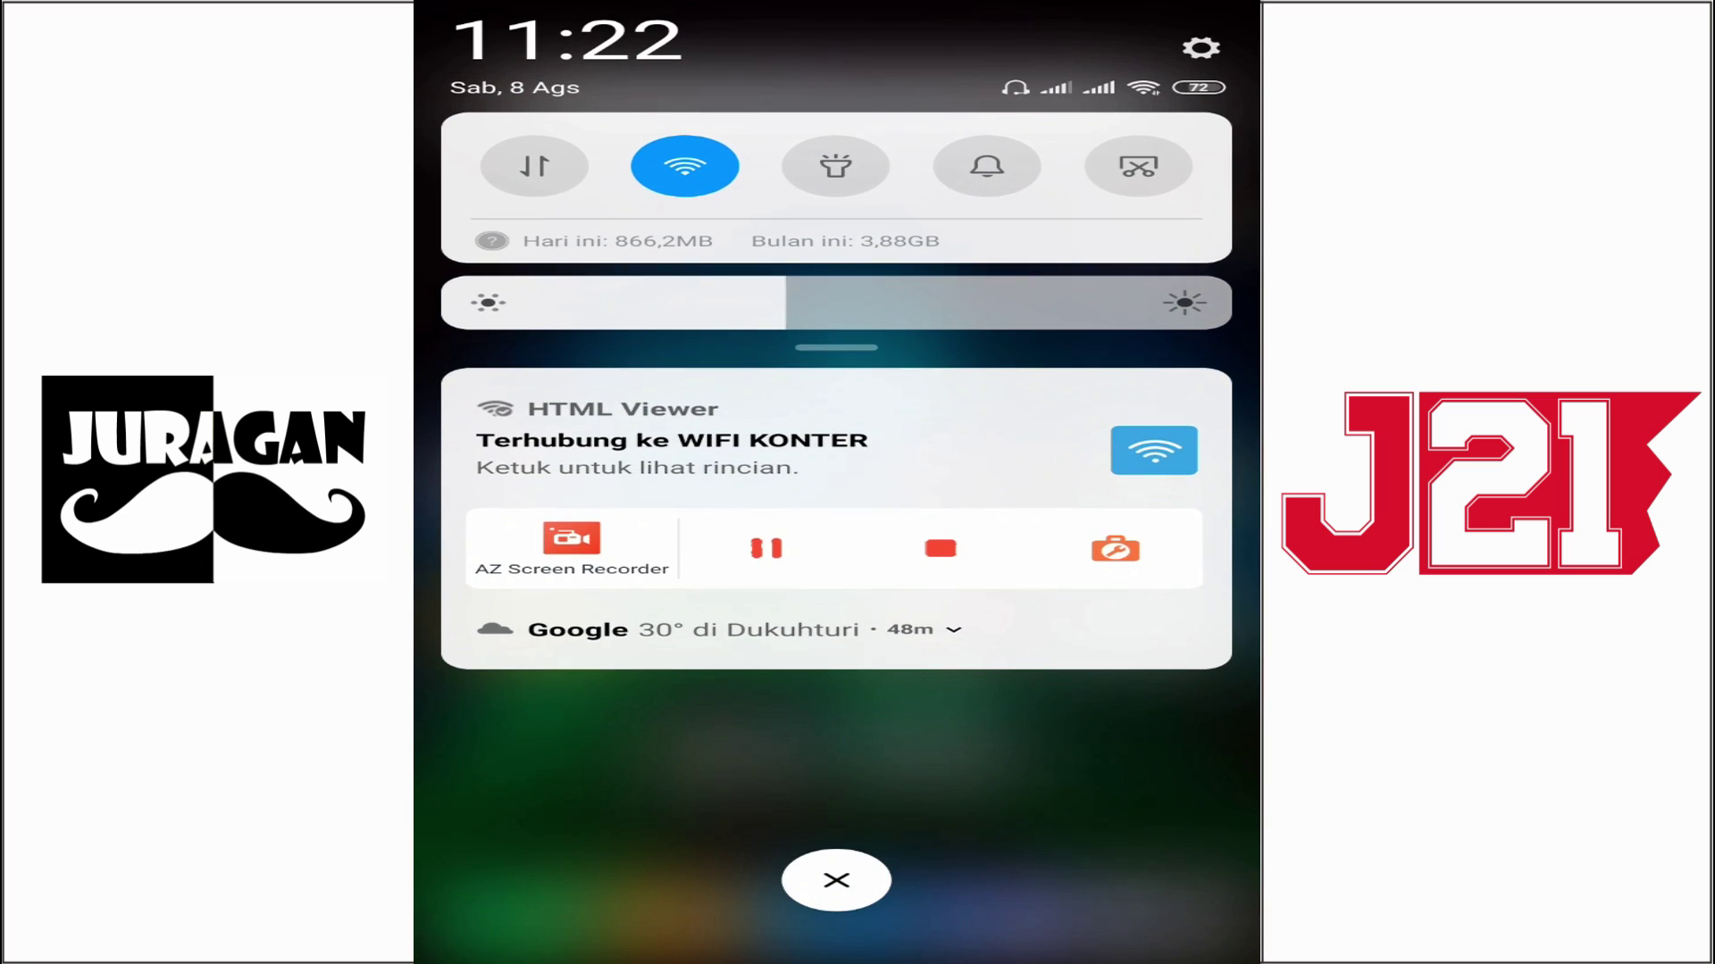
left_click(671, 440)
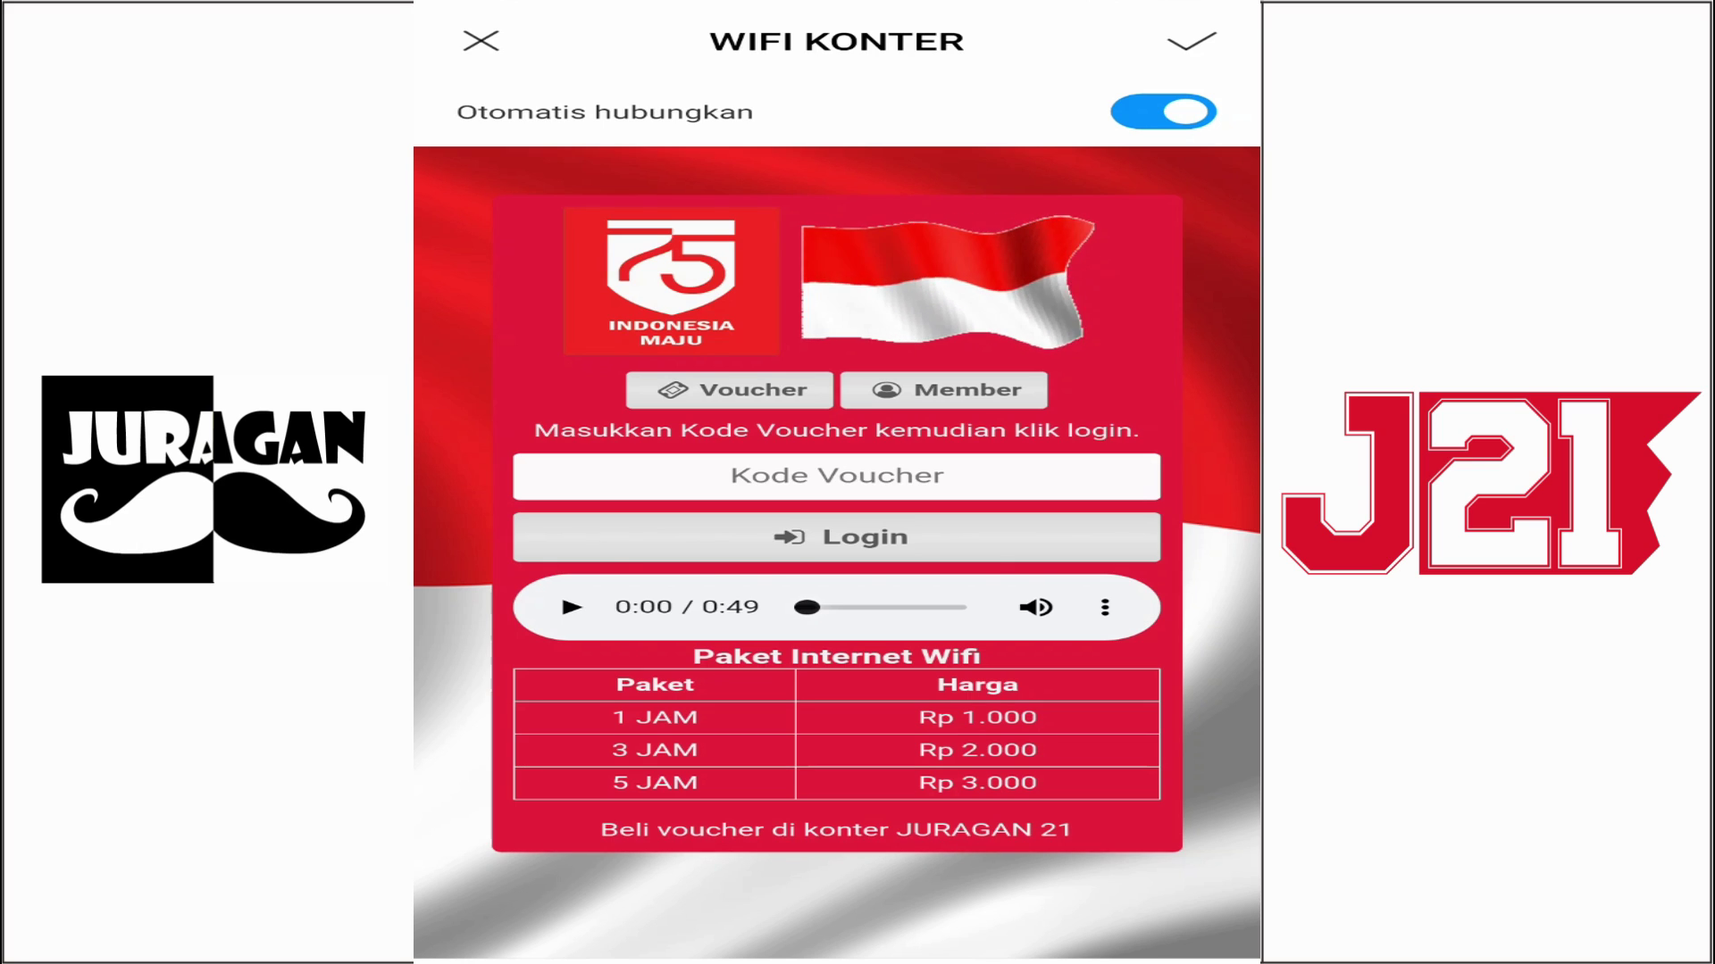
Test the login page's voucher code field and its background song, pausing the playback
left_click(837, 476)
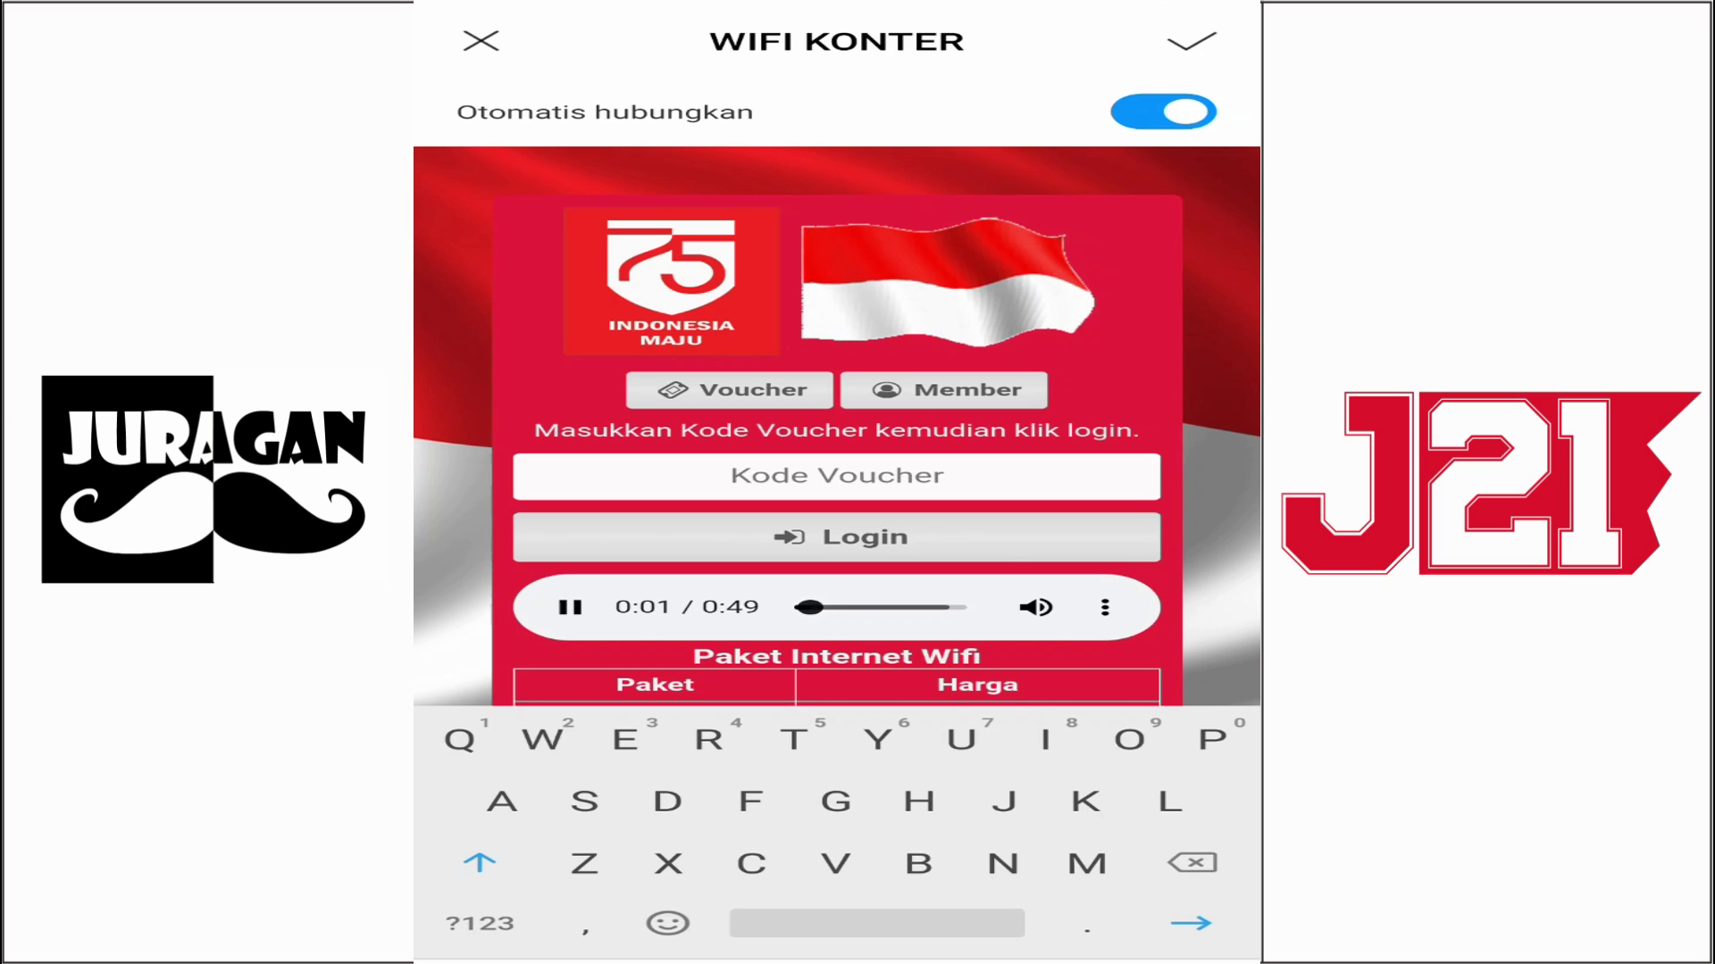
key("Escape")
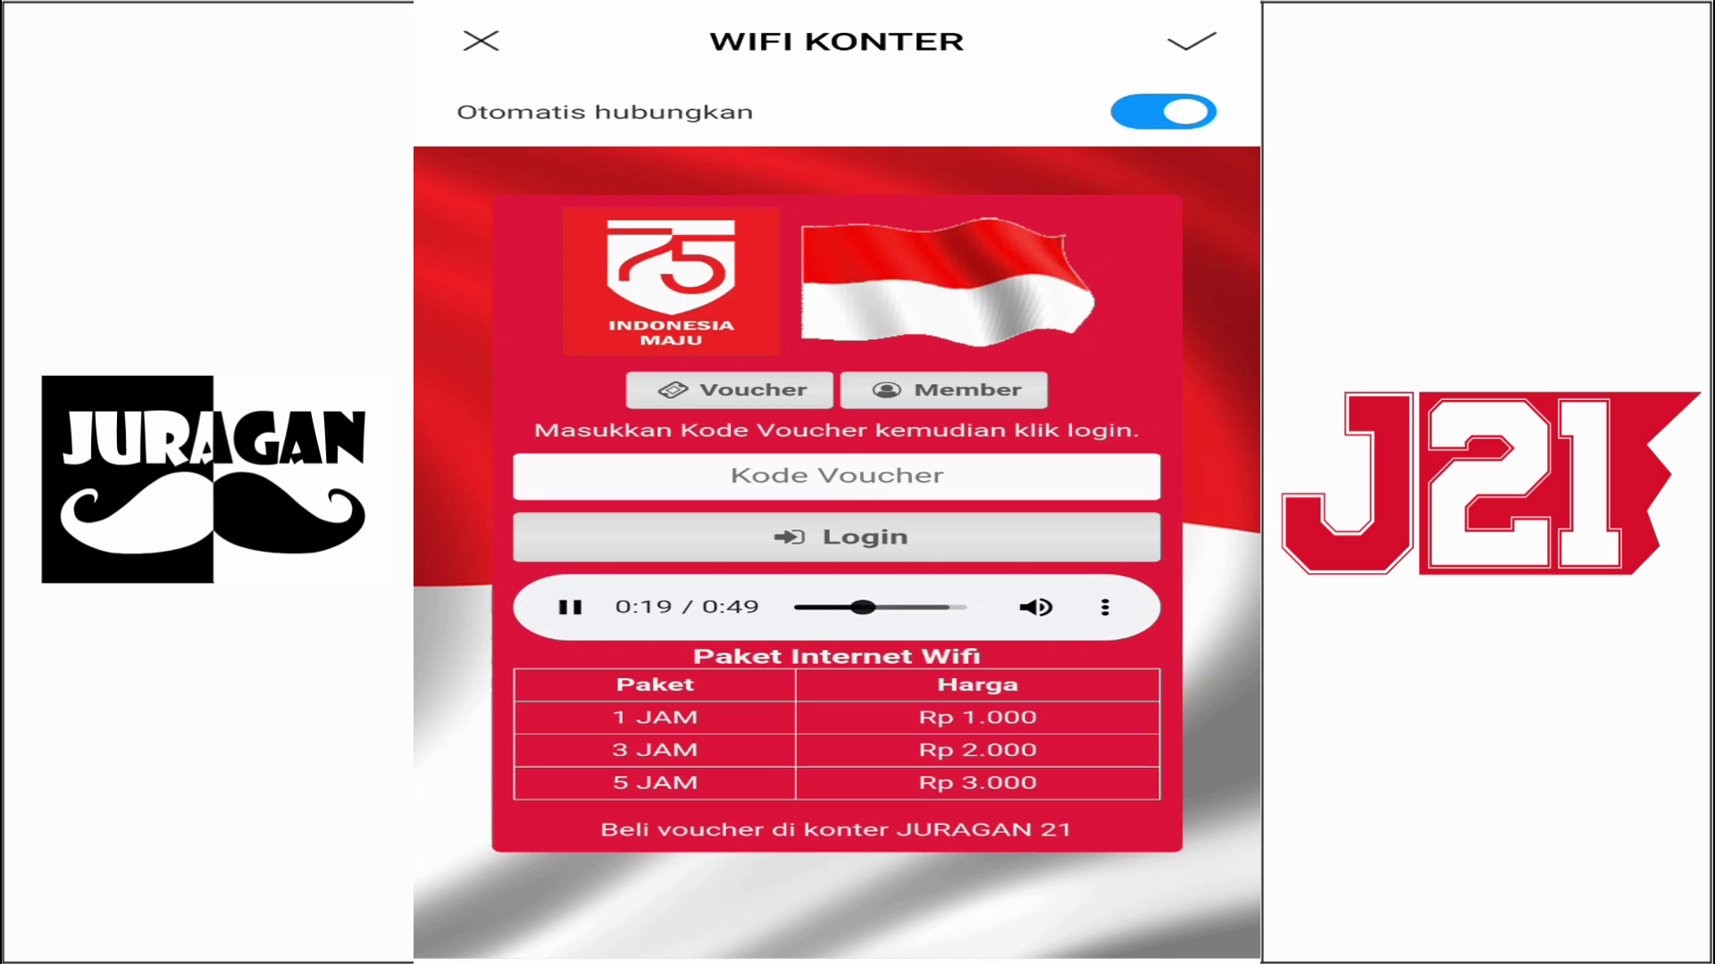
left_click(570, 607)
left_click(836, 476)
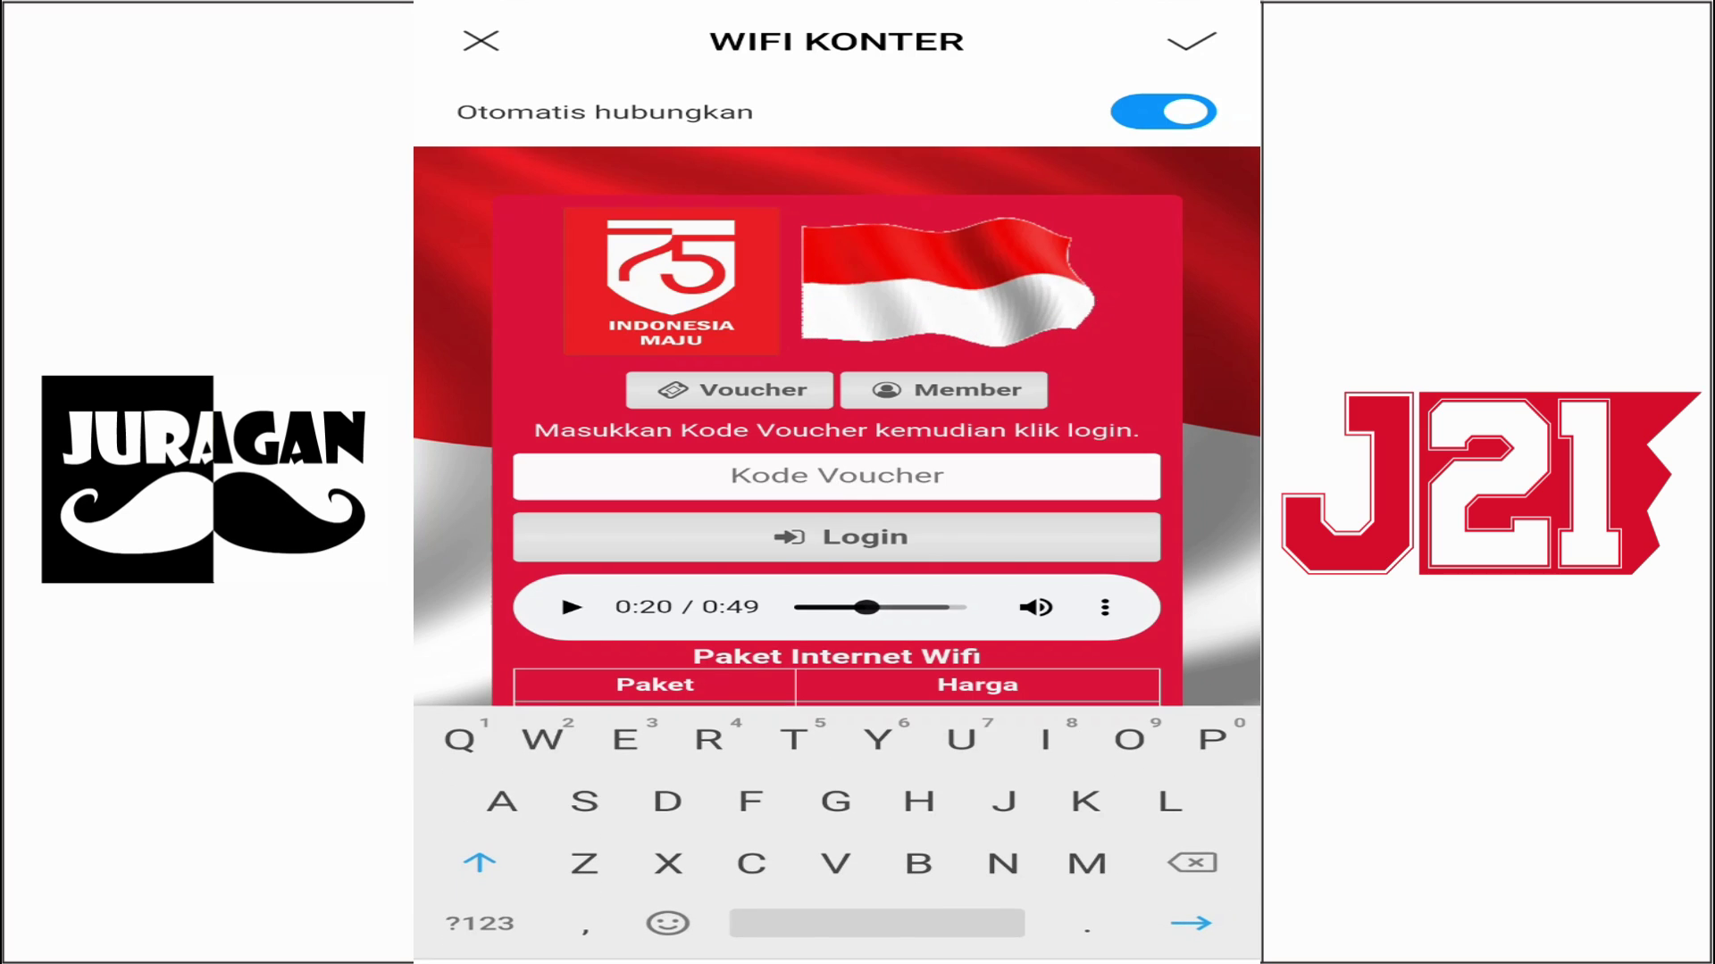
key("Escape")
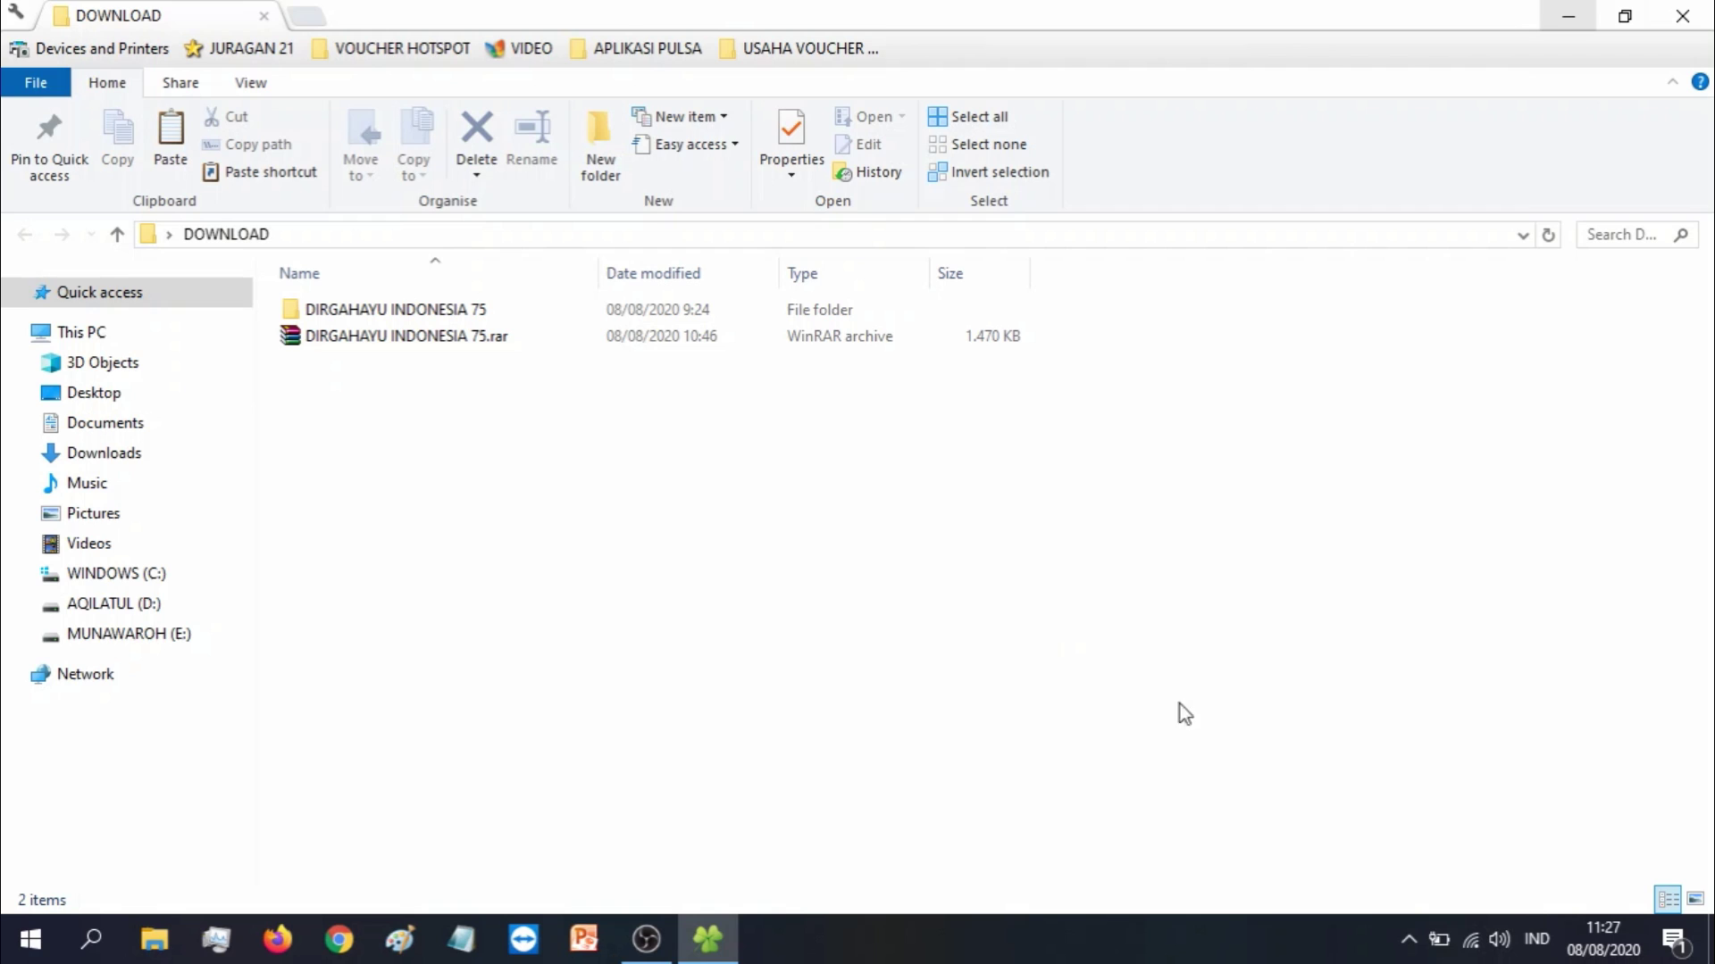
On the computer, open login.html from the DIRGAHAYU INDONESIA 75 folder in the browser to preview the page
double_click(394, 317)
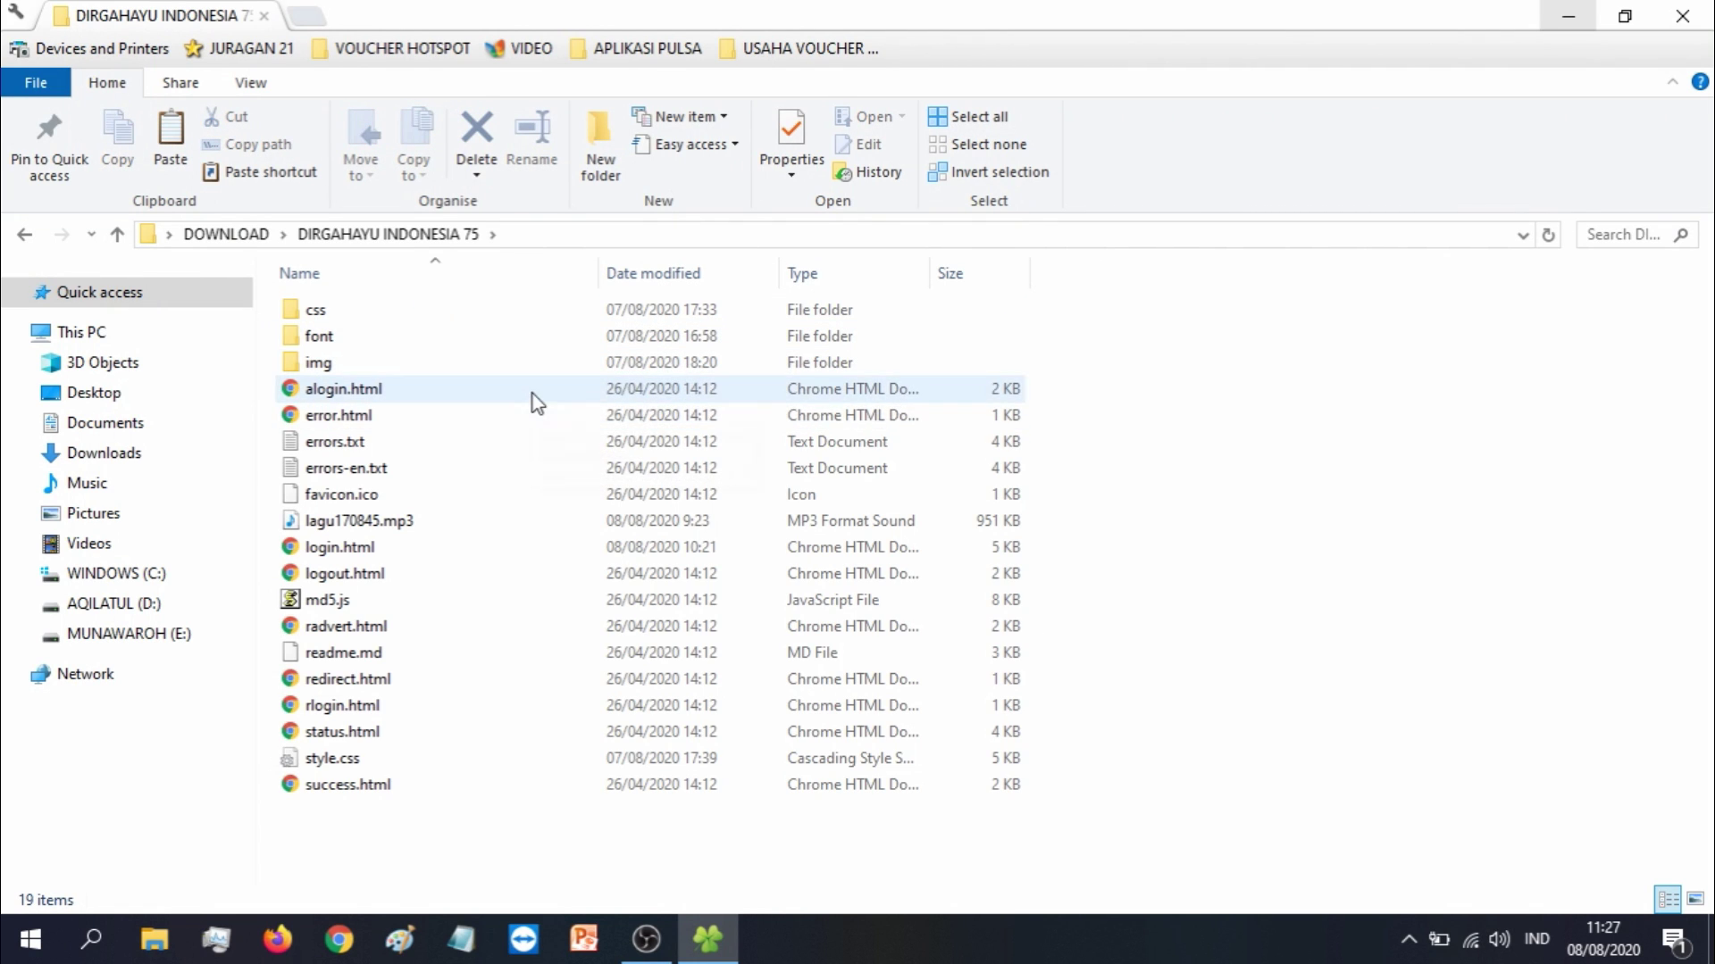
double_click(356, 550)
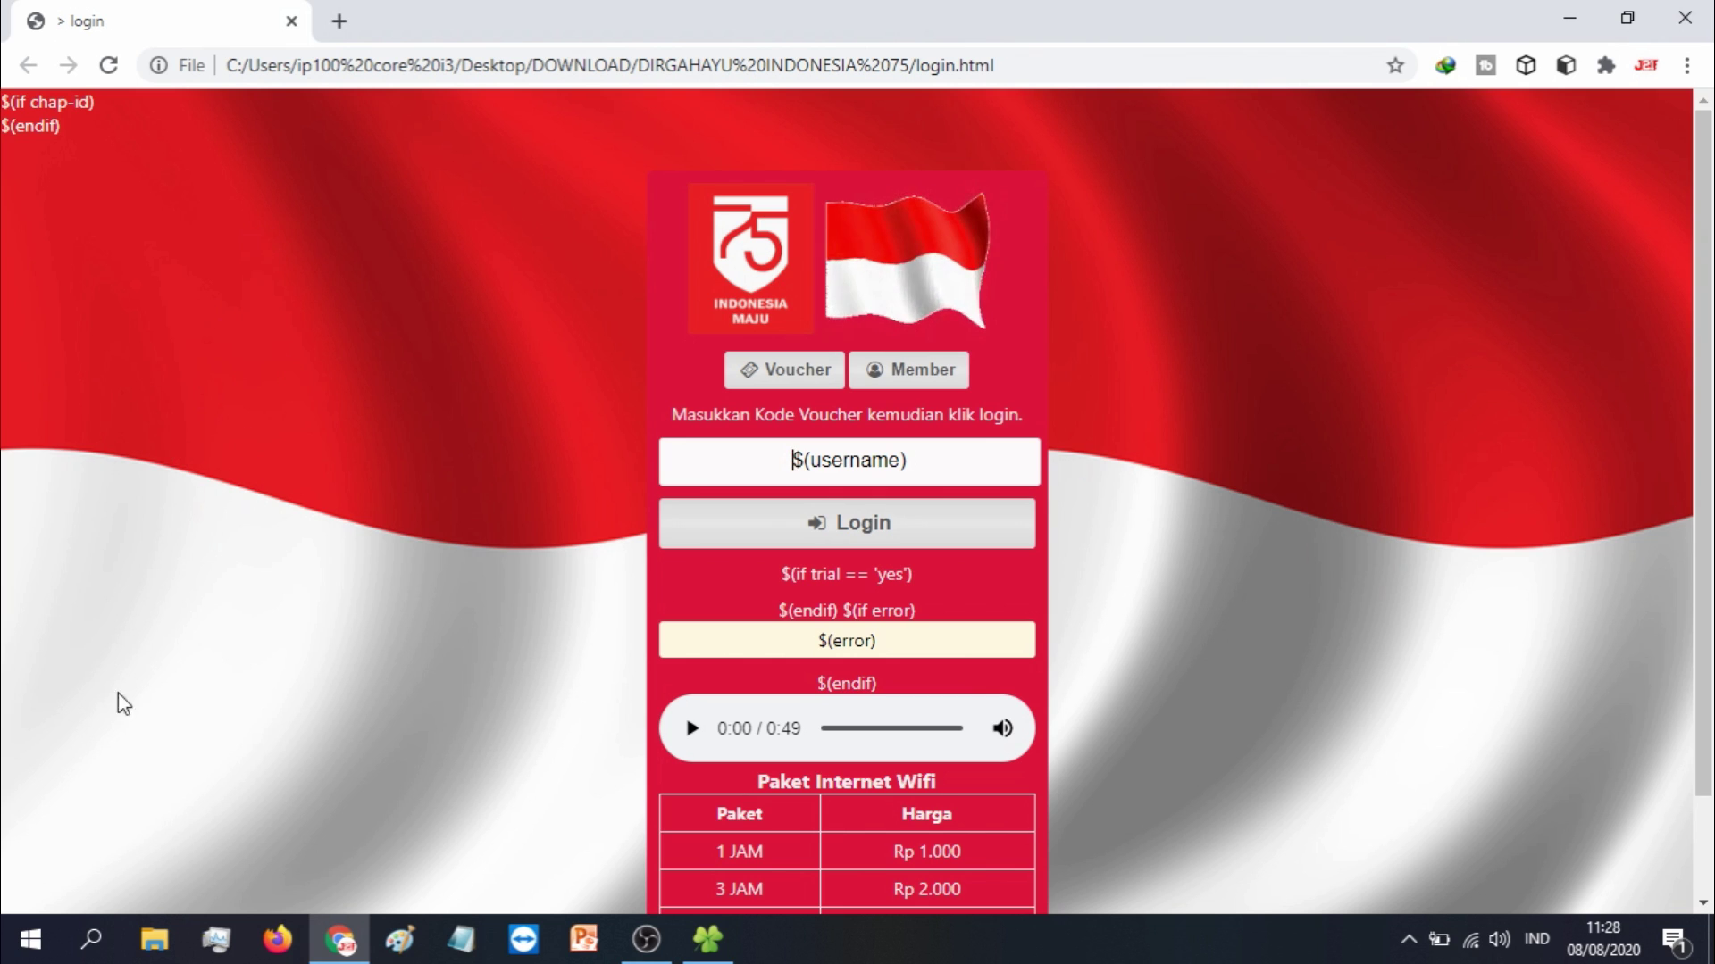
Switch back to File Explorer, examine the background image final.jpeg in the img folder and return to the DIRGAHAYU INDONESIA 75 folder
left_click(711, 945)
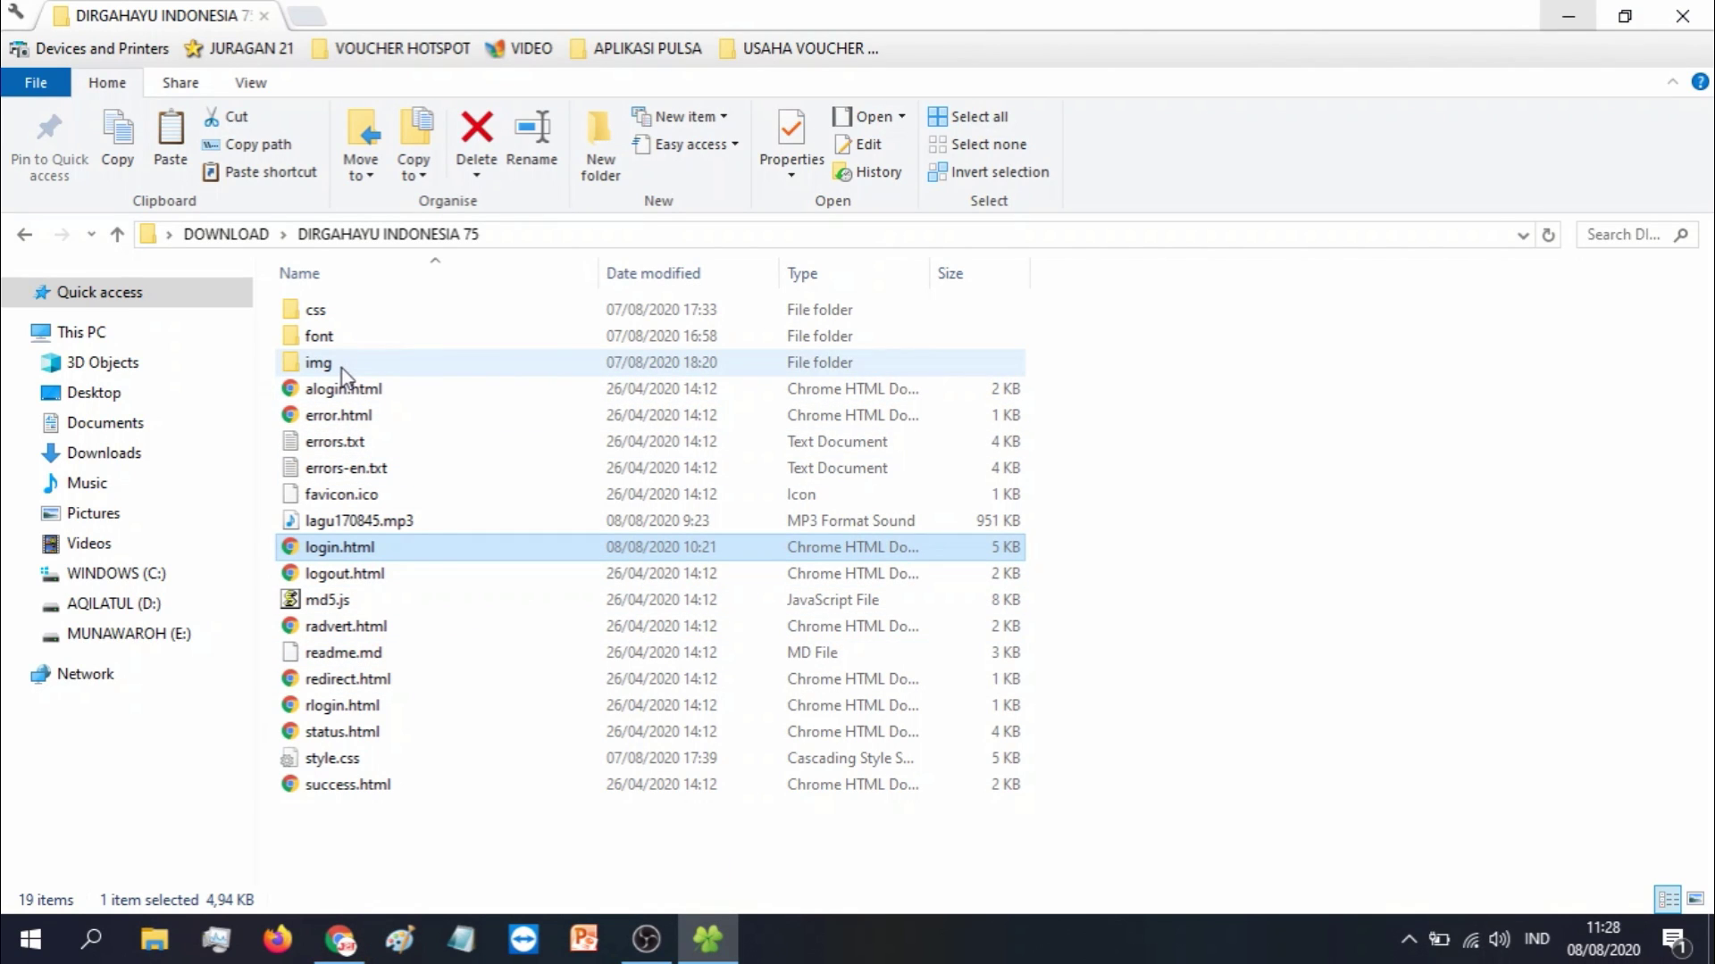
double_click(342, 367)
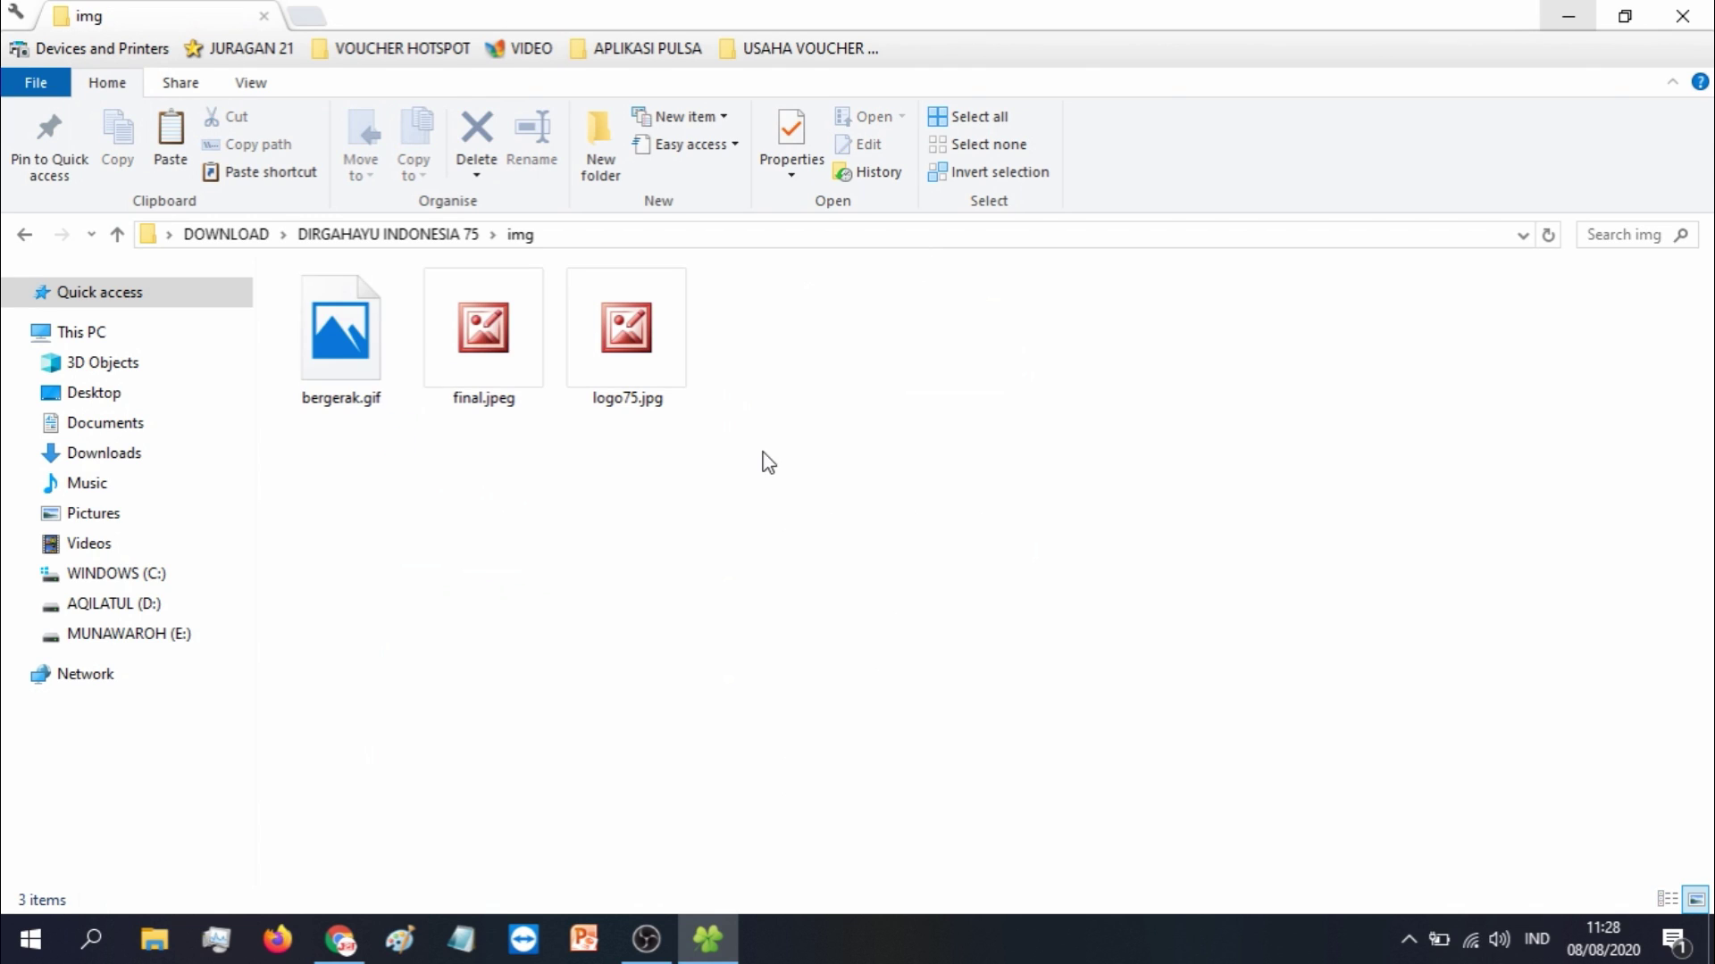
left_click(485, 345)
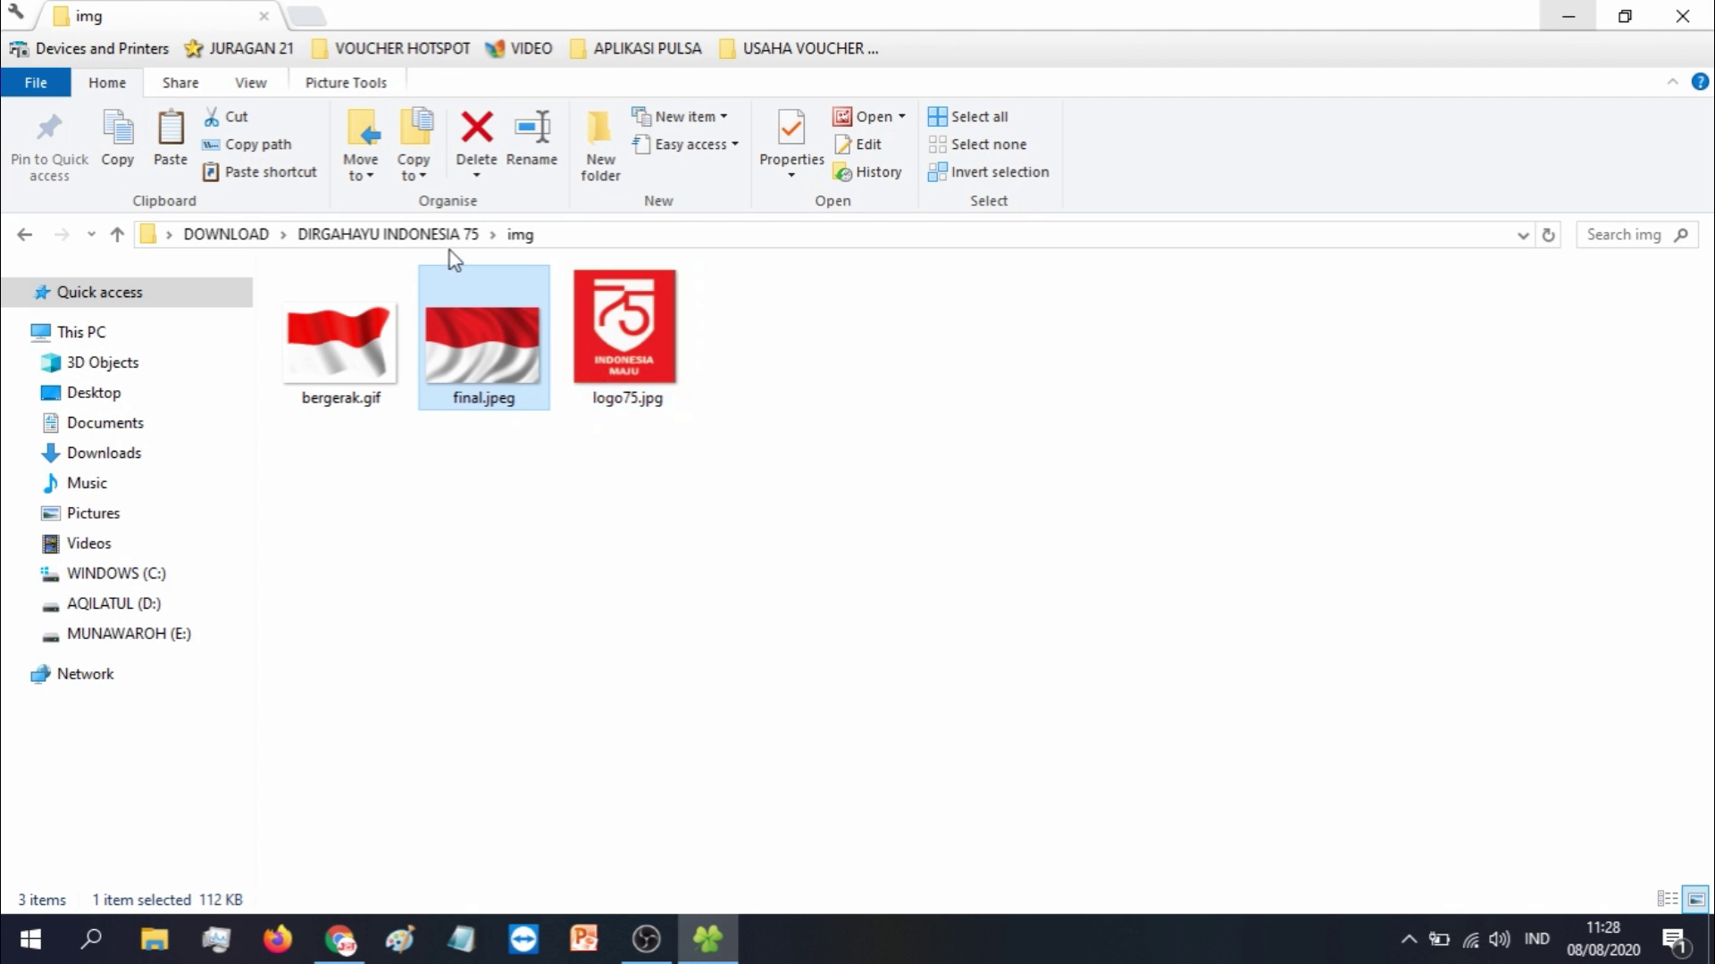
left_click(407, 234)
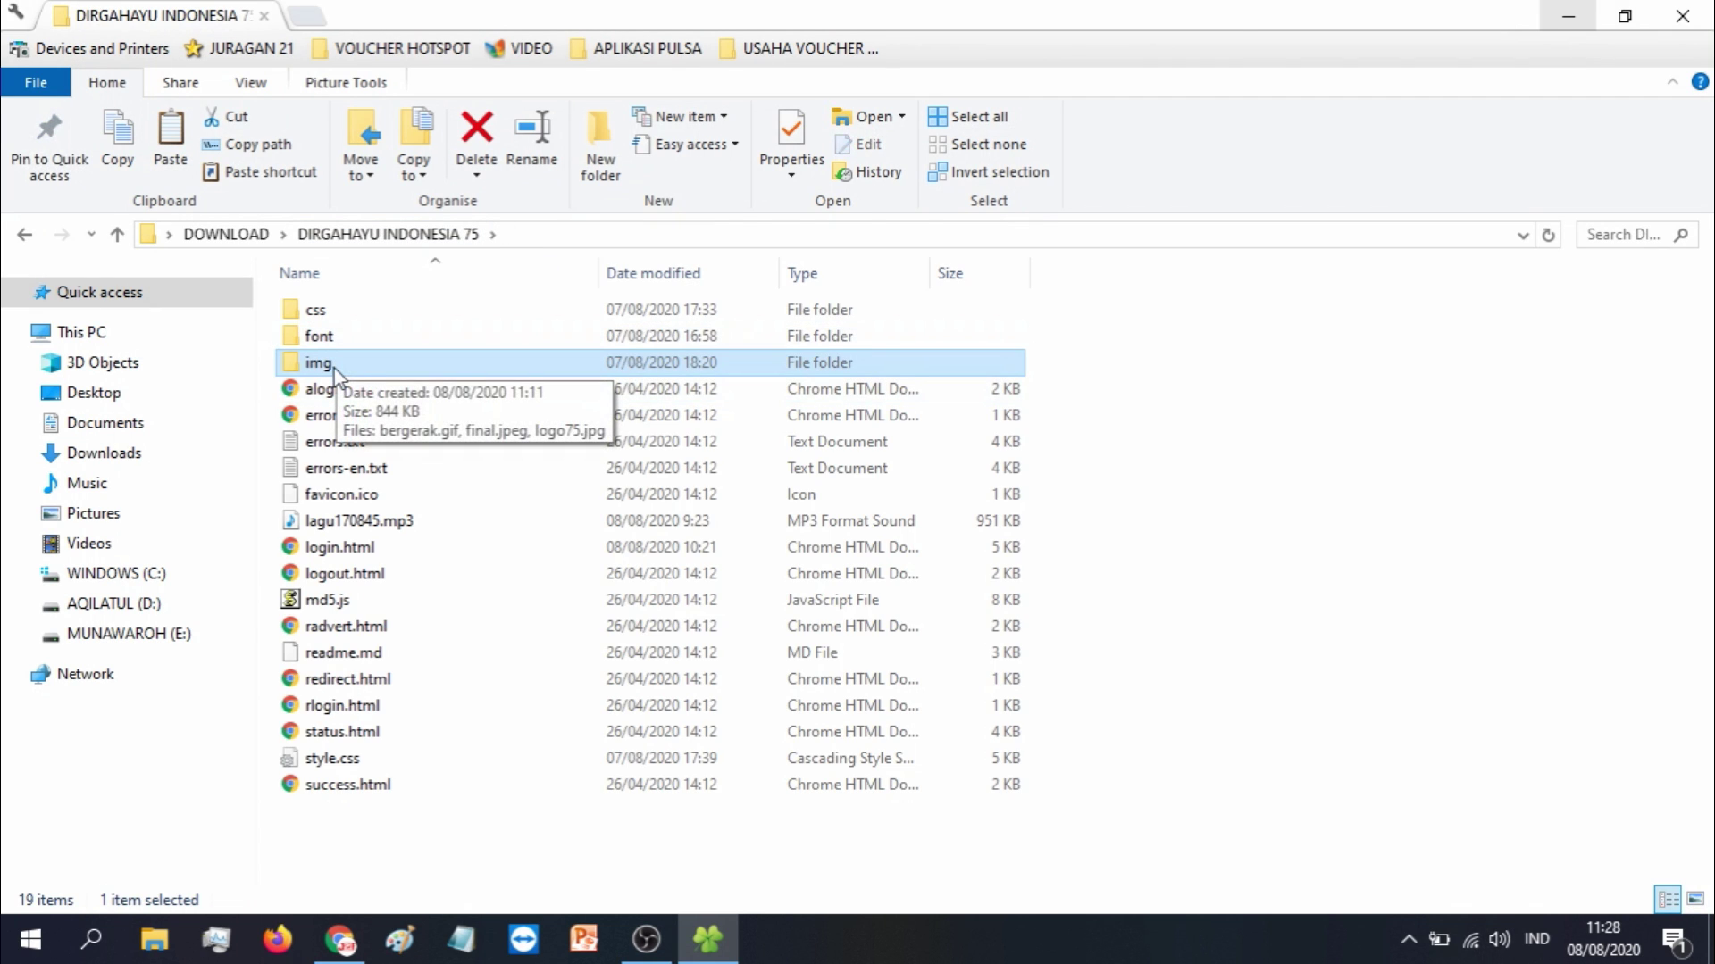
double_click(334, 368)
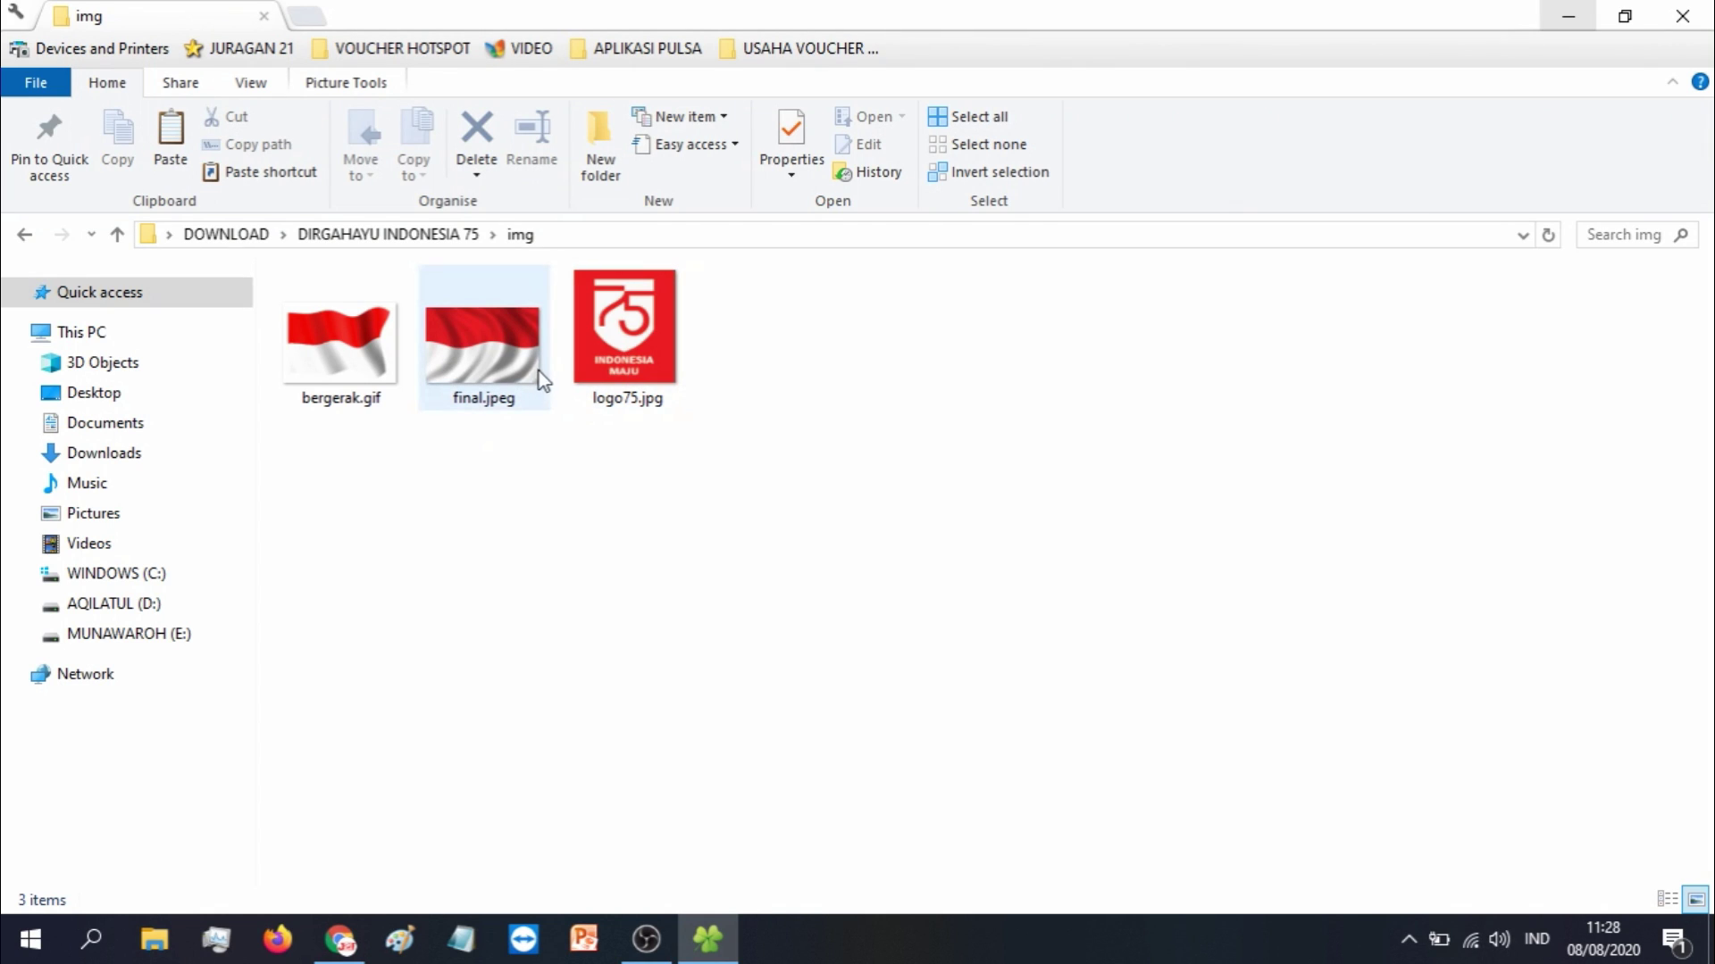
left_click(415, 239)
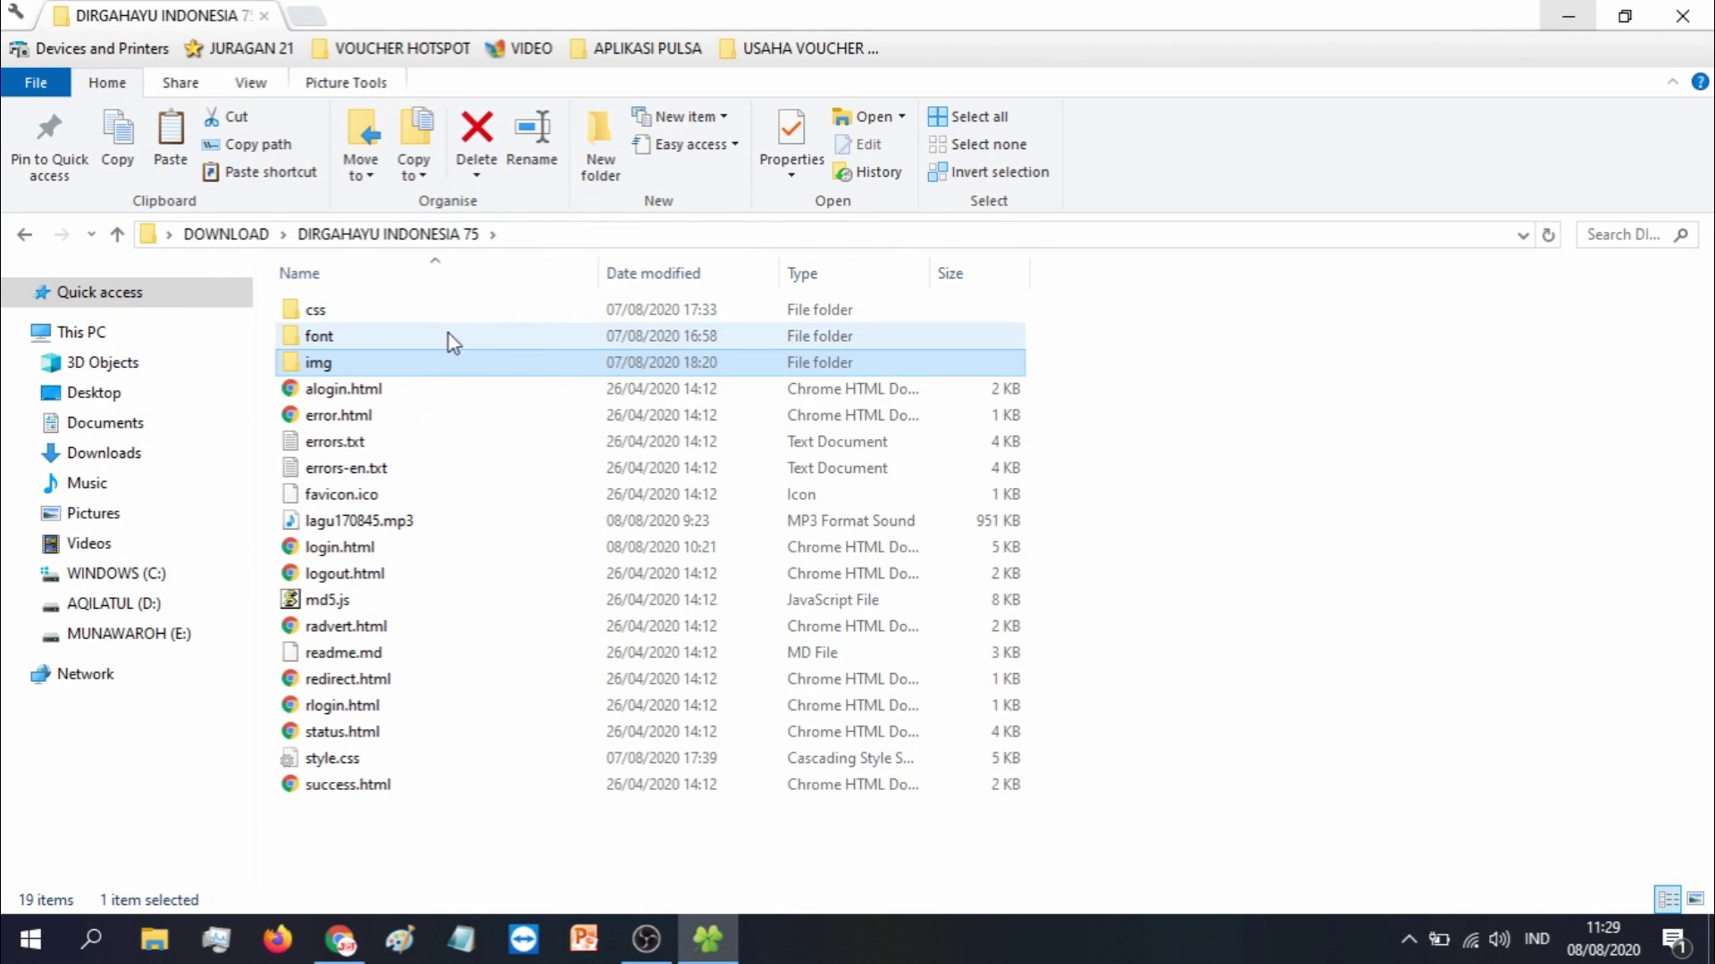
Open juragan21.css from the css folder in Notepad++
left_click(334, 318)
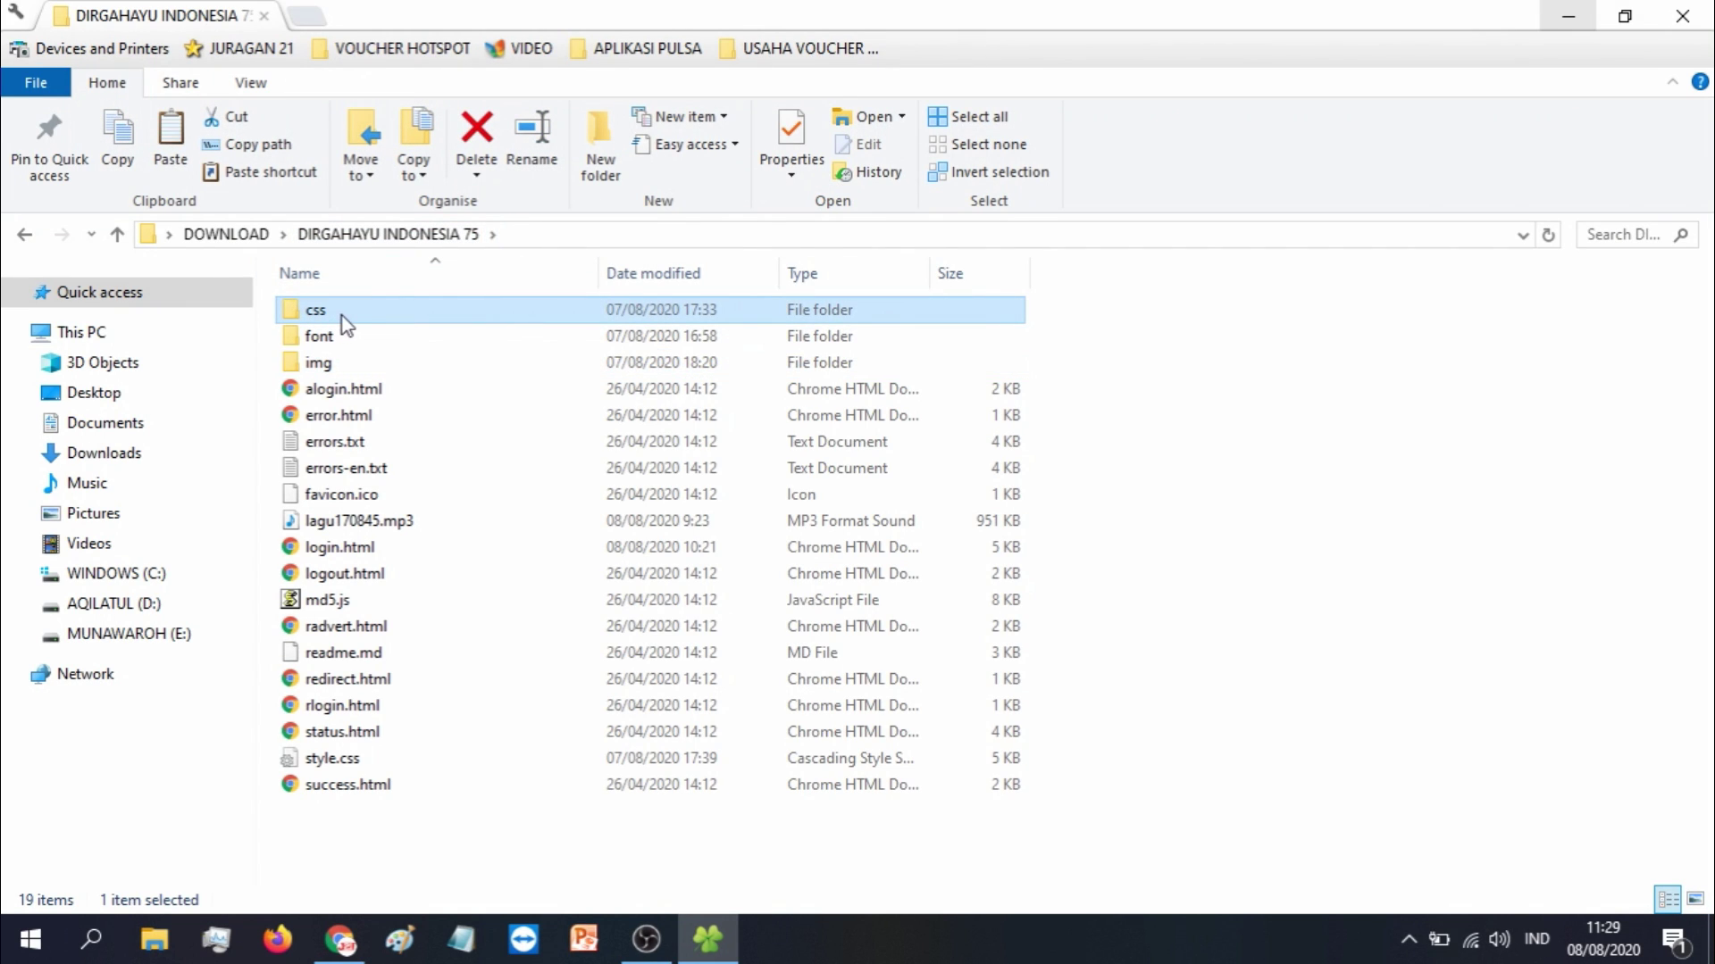
double_click(342, 316)
left_click(339, 314)
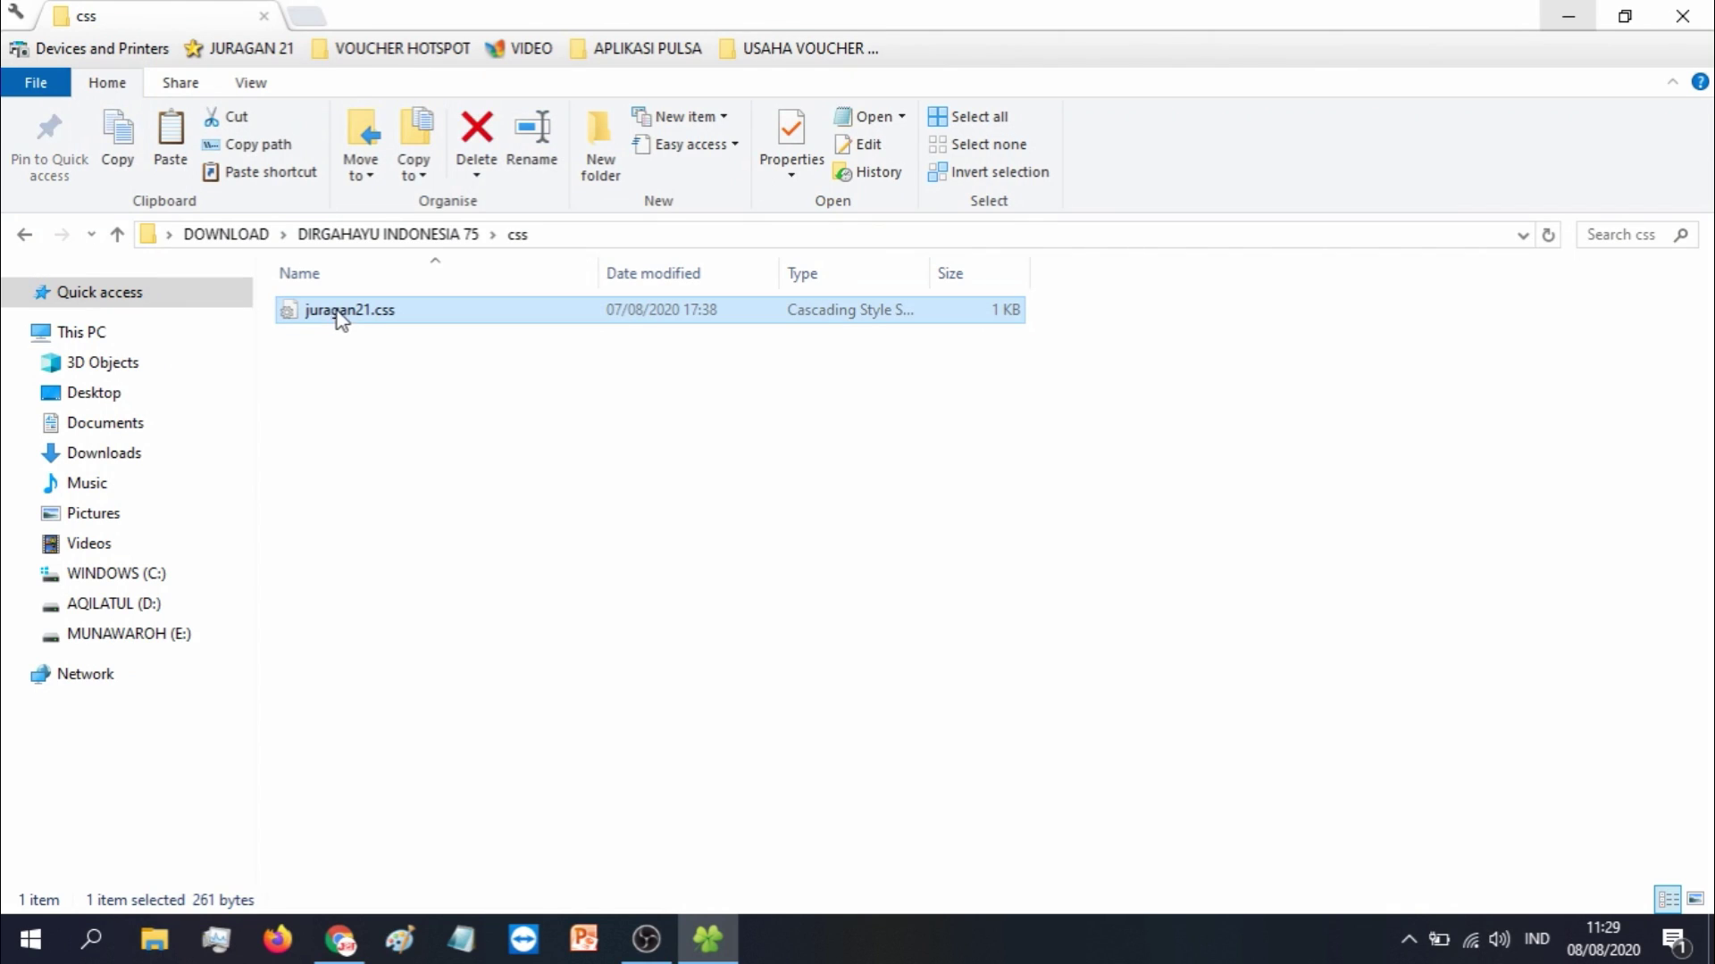
right_click(418, 313)
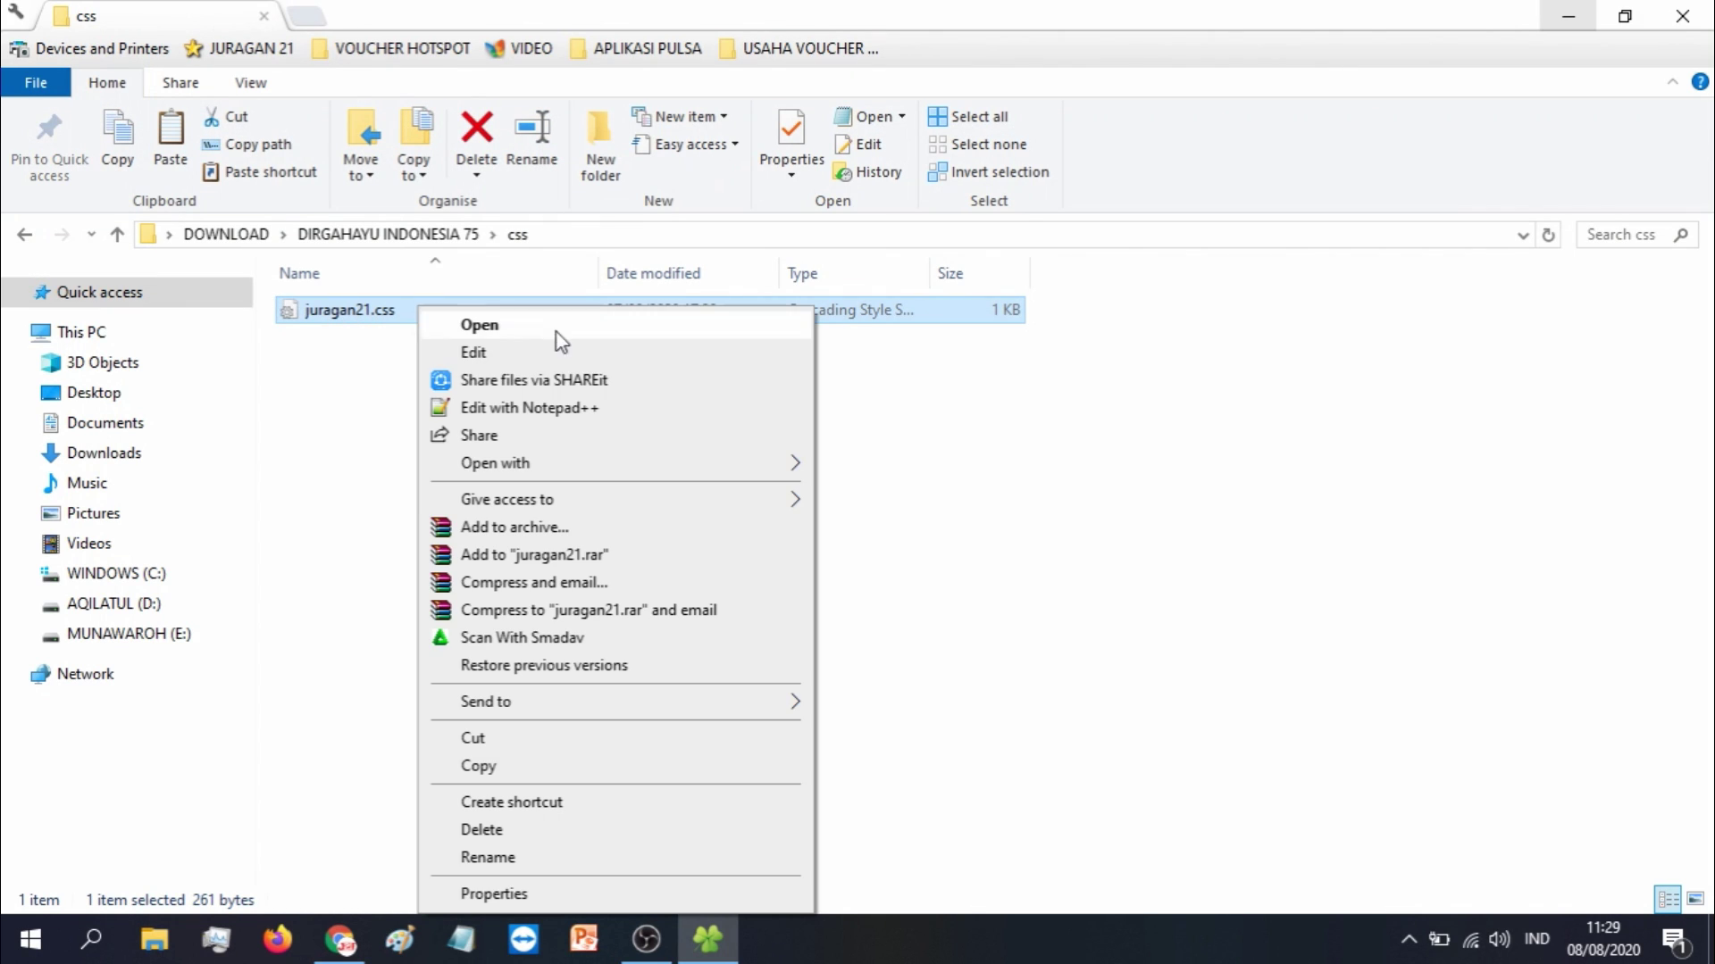
left_click(586, 413)
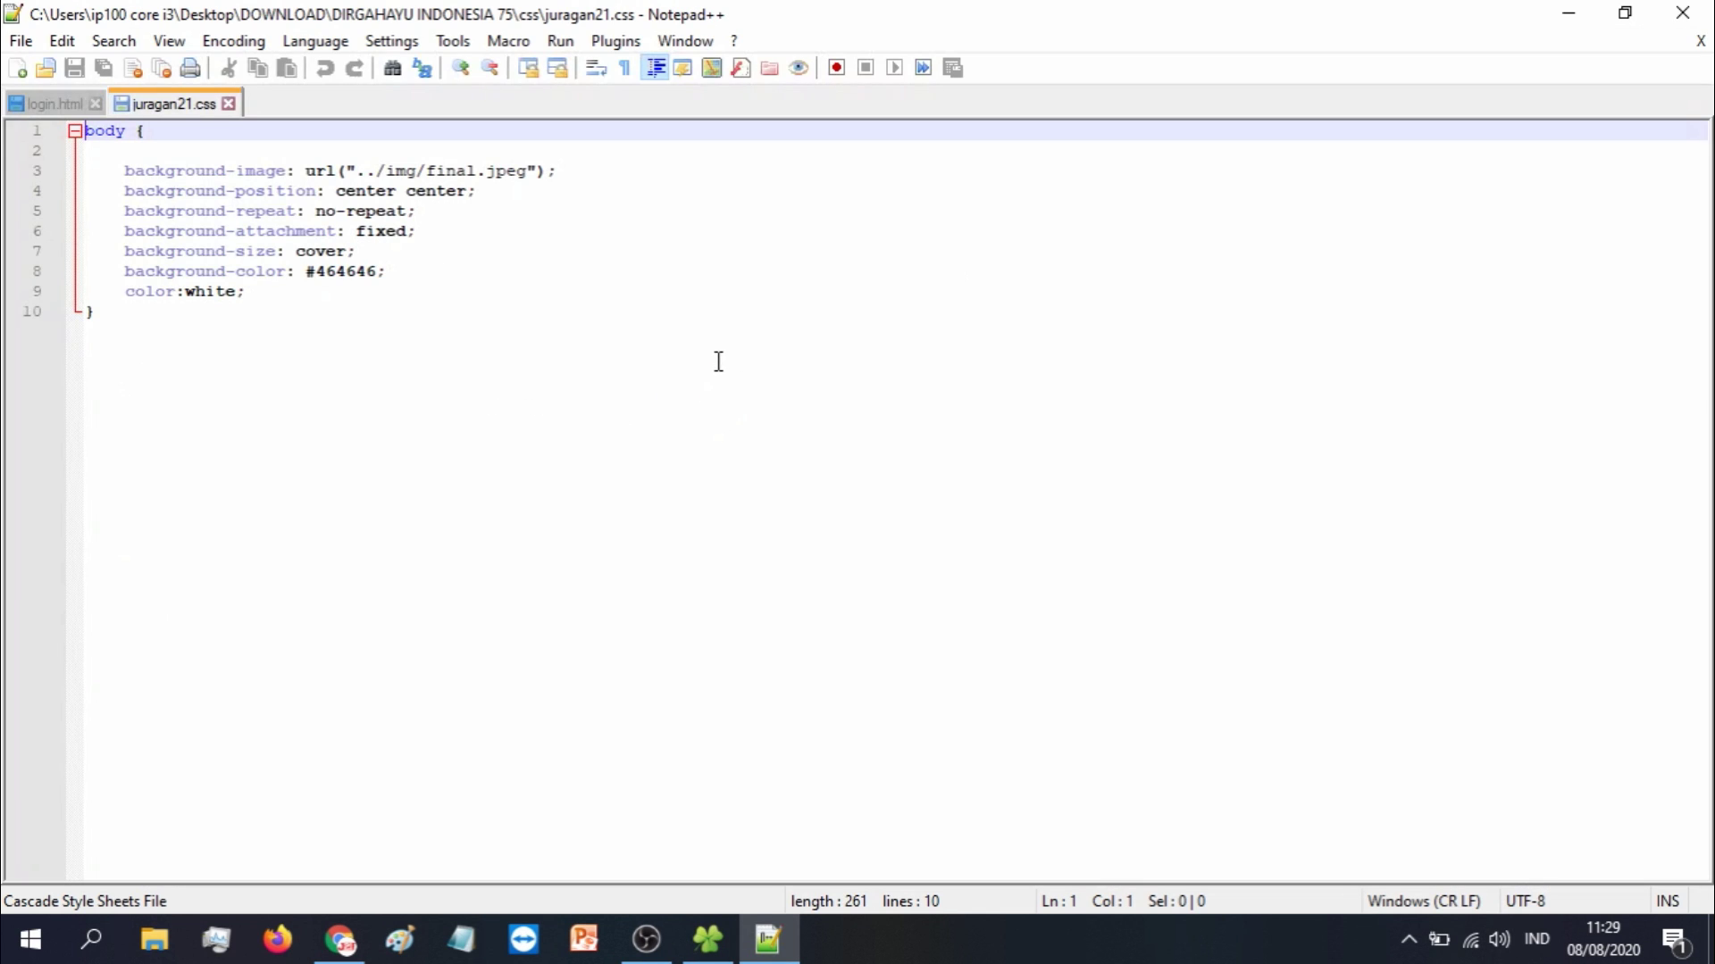
Try changing the background image file name on line 3 of juragan21.css to bendera
left_click(479, 171)
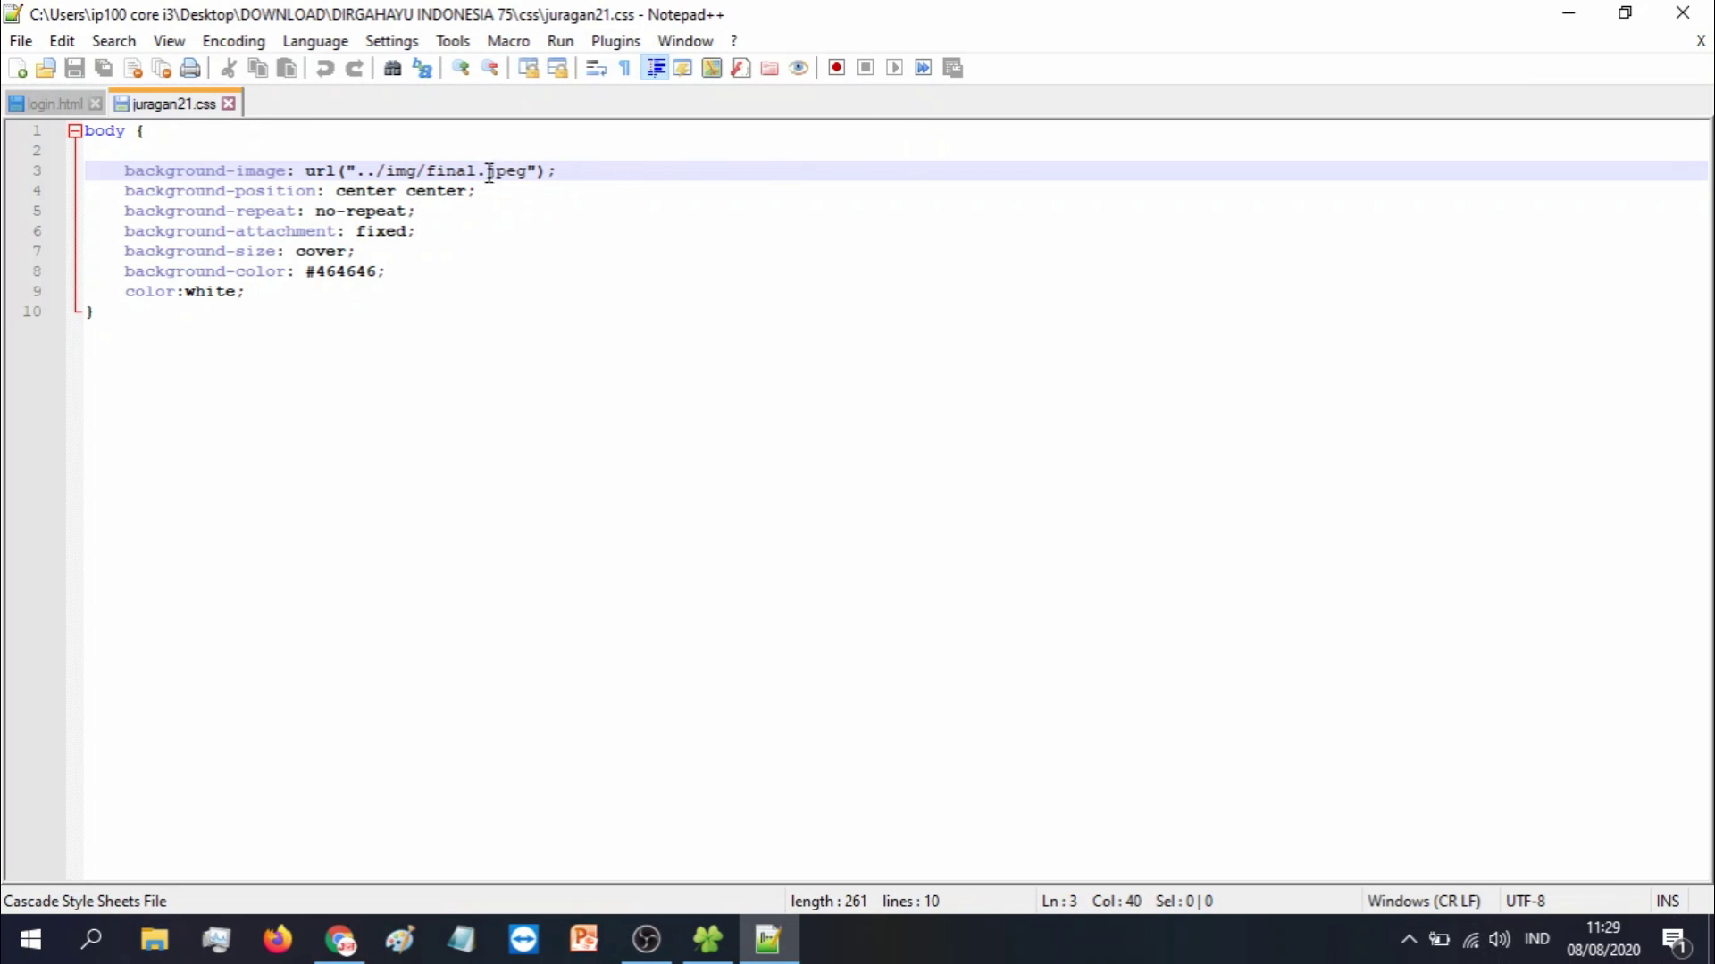
left_click_drag(476, 170, 434, 172)
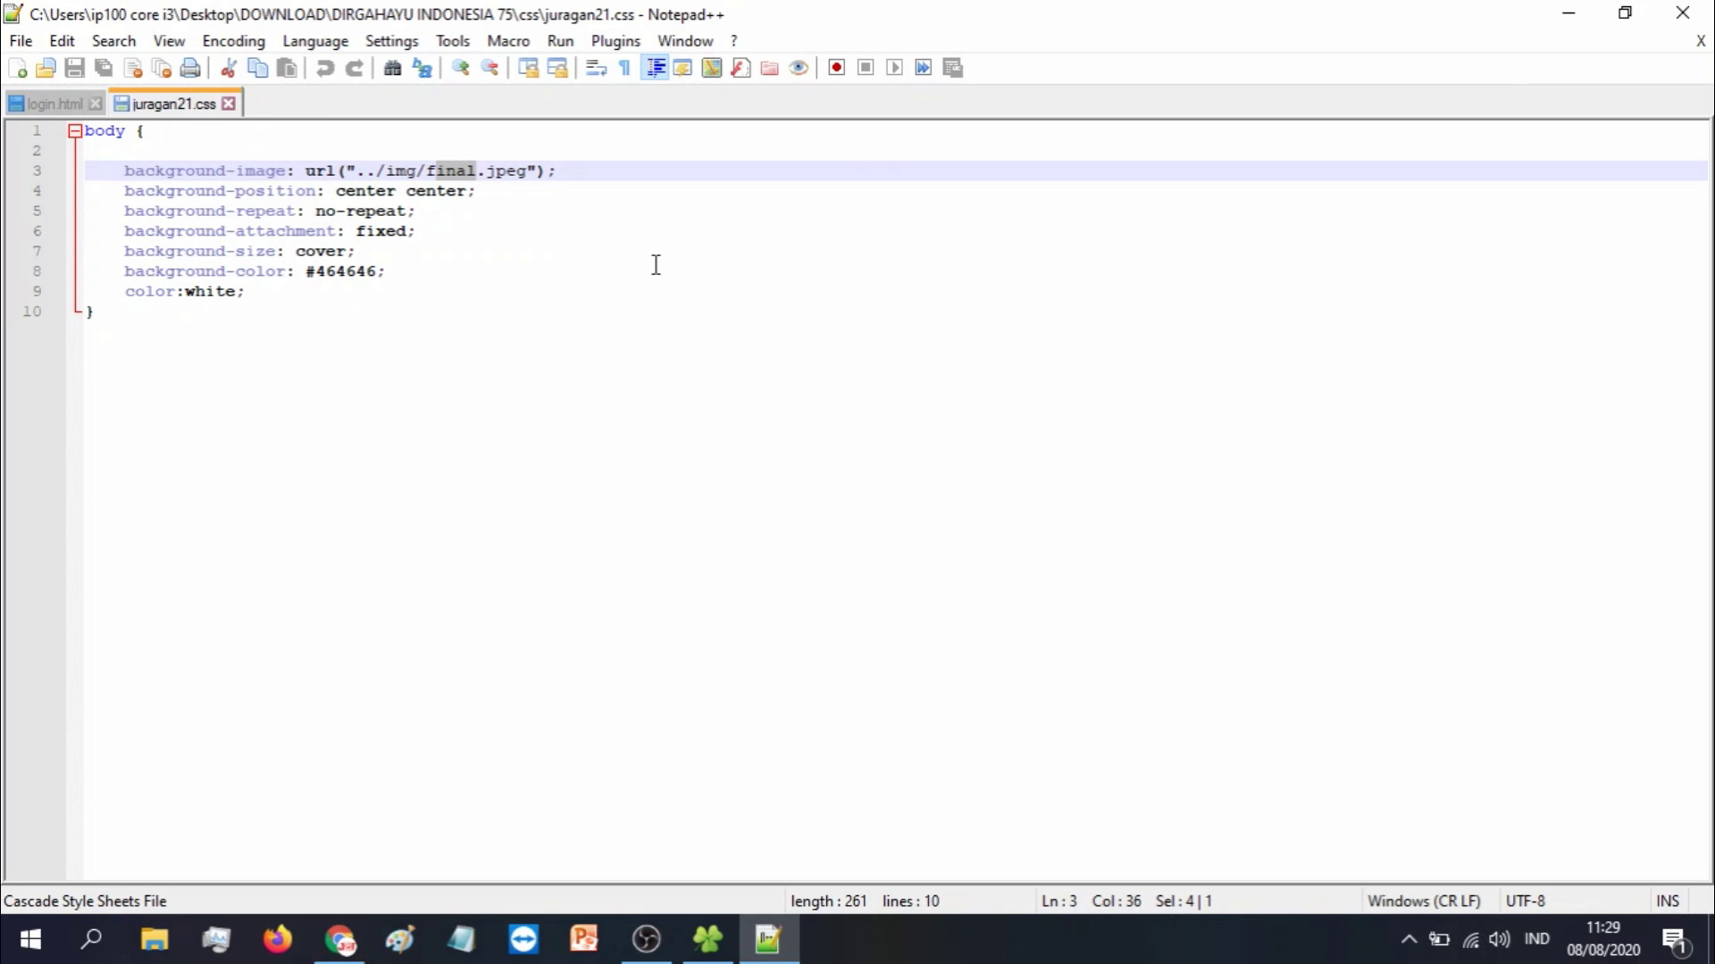
key("BackSpace")
key("BackSpace")
type("BEND")
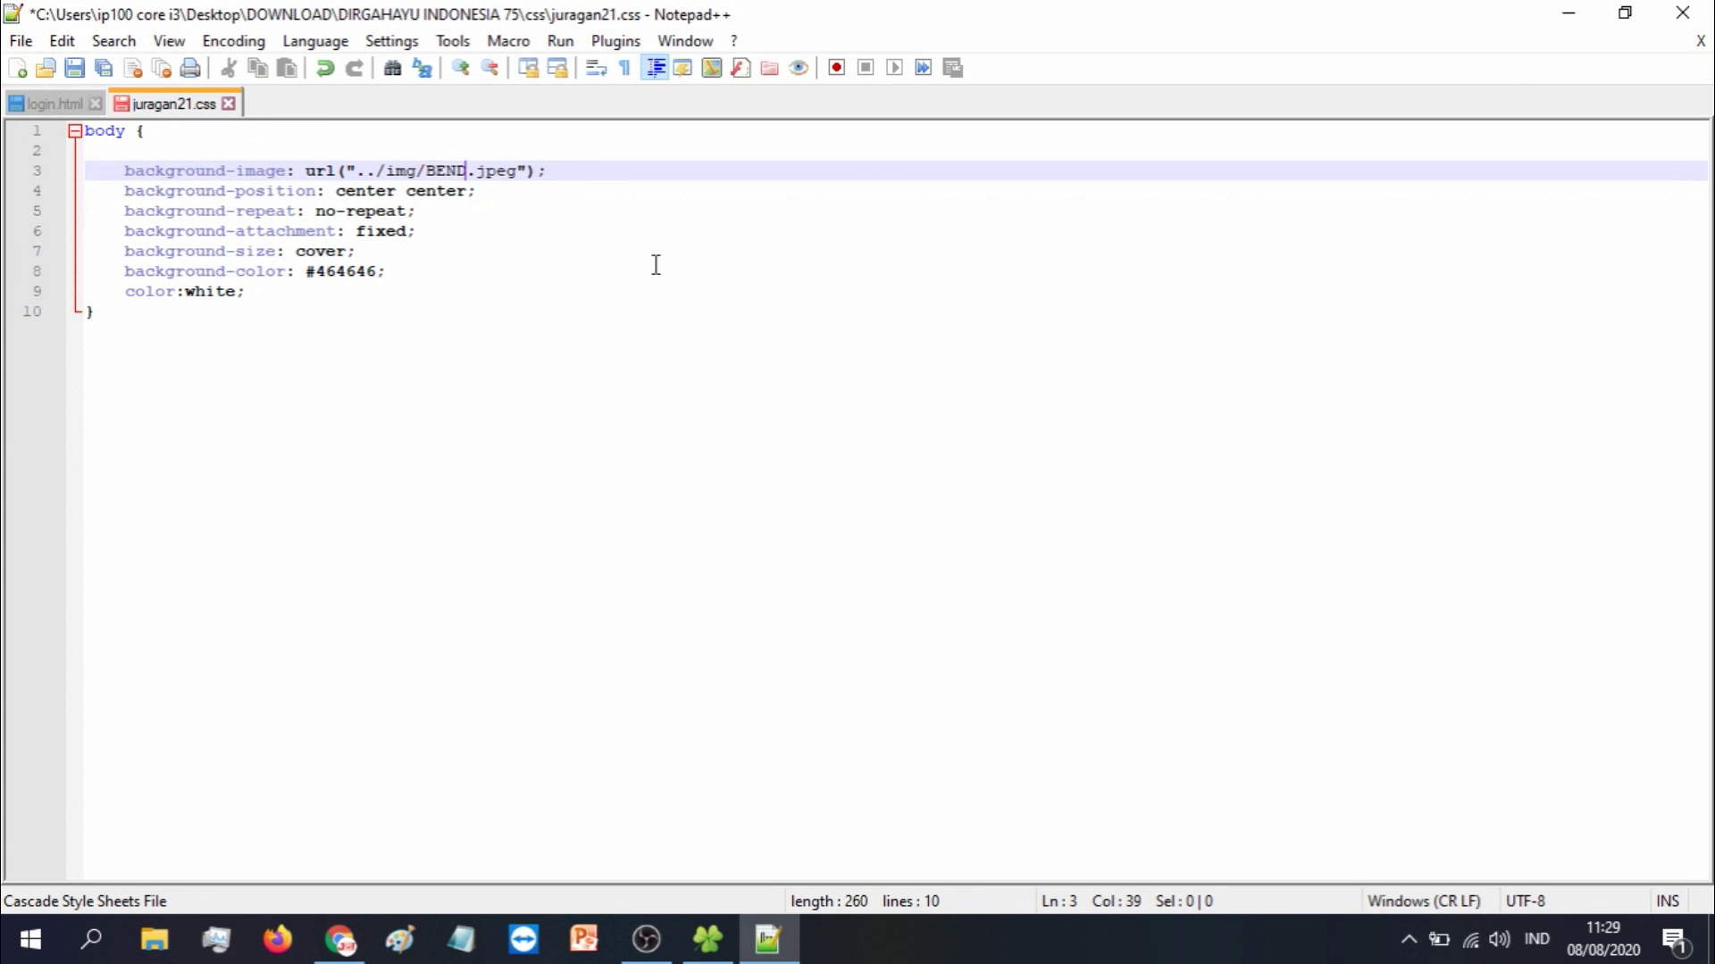
key("BackSpace")
key("BackSpace")
key("BackSpace")
key("BackSpace")
type("bendera")
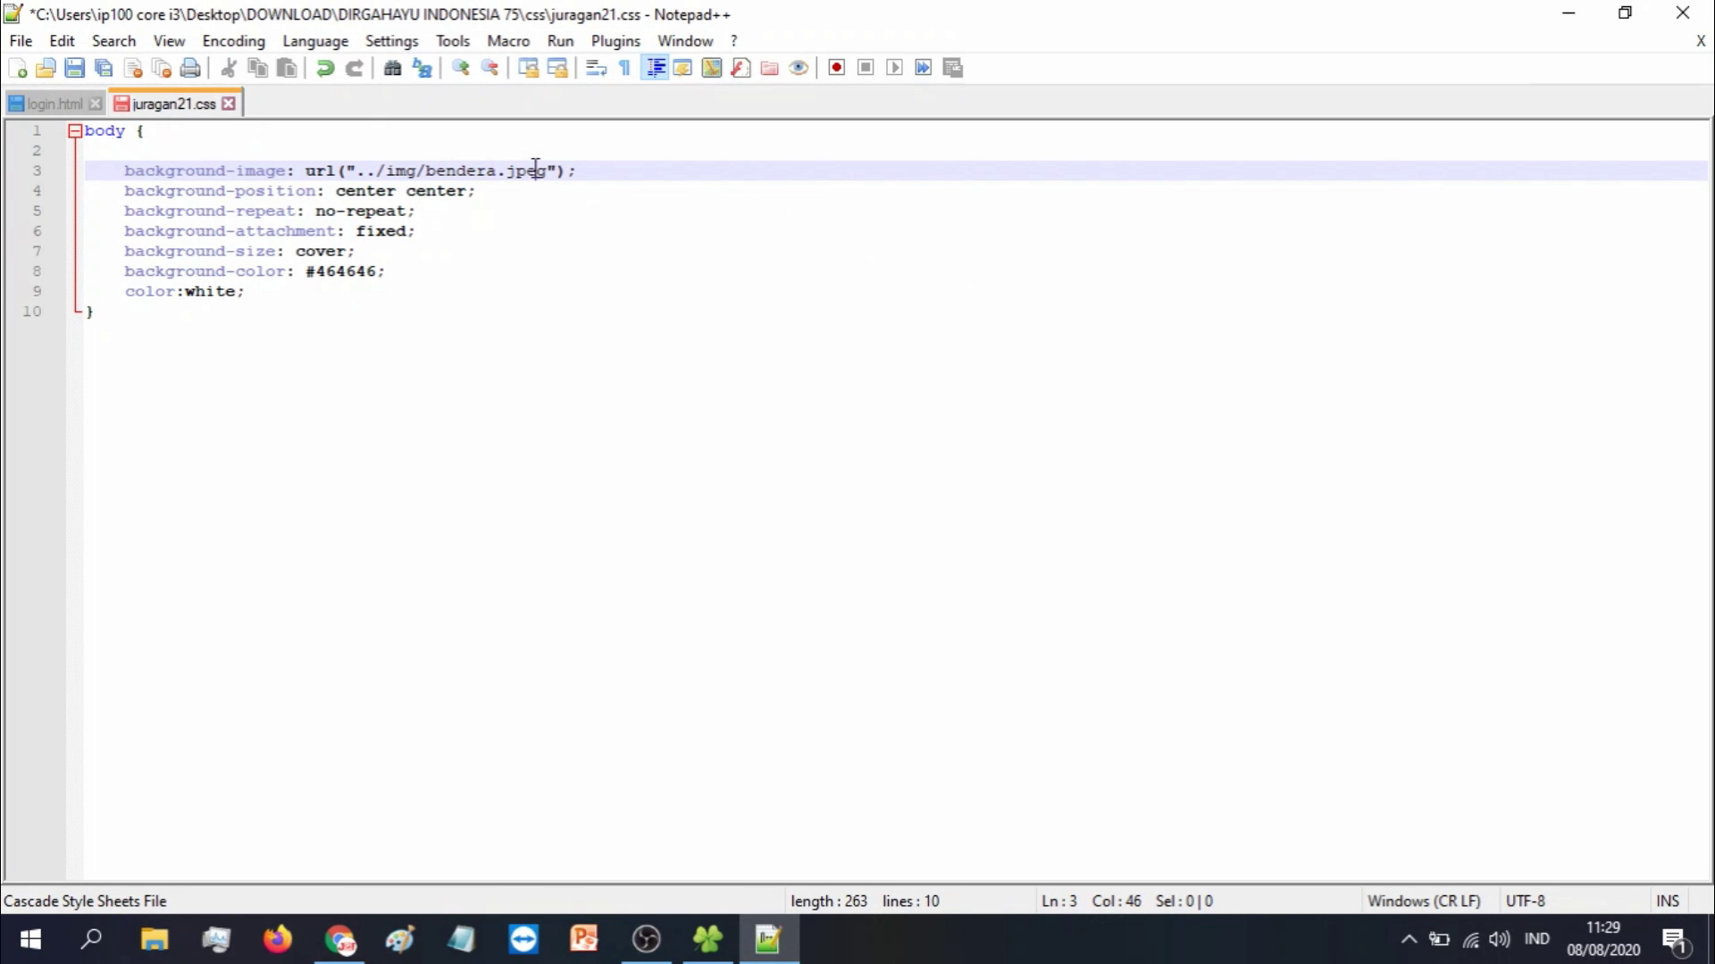
Try shortening the background image's file extension to jpg, and close juragan21.css without saving
left_click_drag(537, 170, 527, 171)
key("Delete")
left_click(228, 104)
left_click(920, 564)
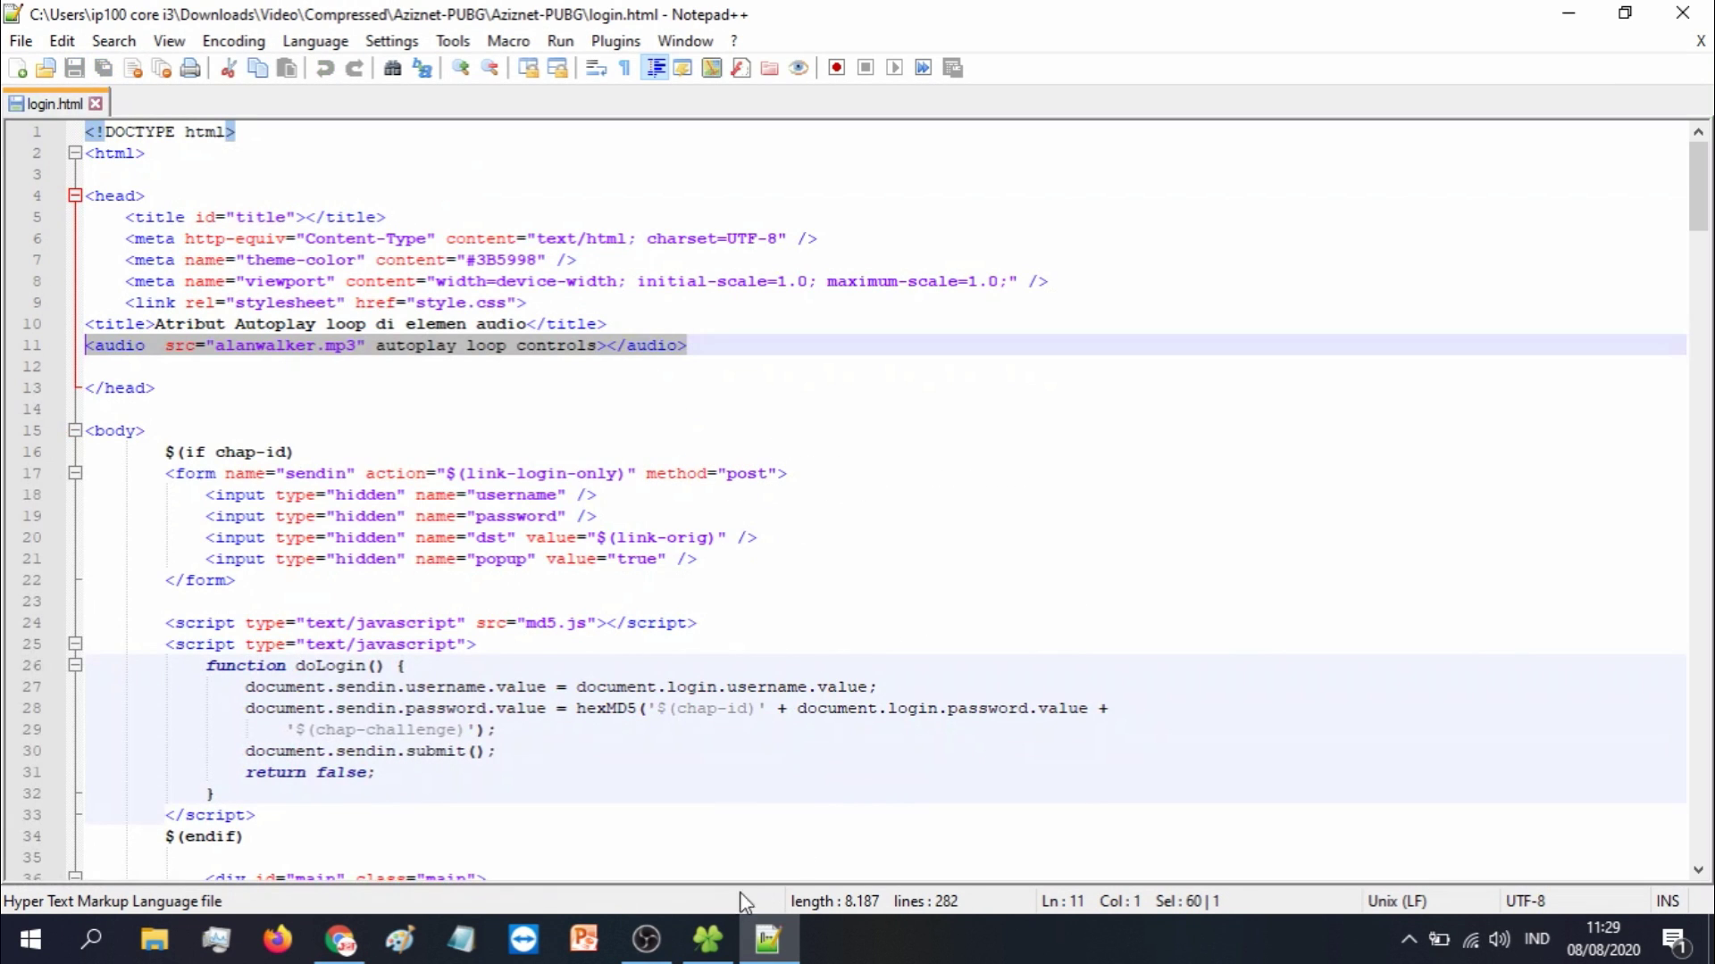
Check the login page preview in the browser, and find its logo image logo75.jpg in the img folder
left_click(357, 950)
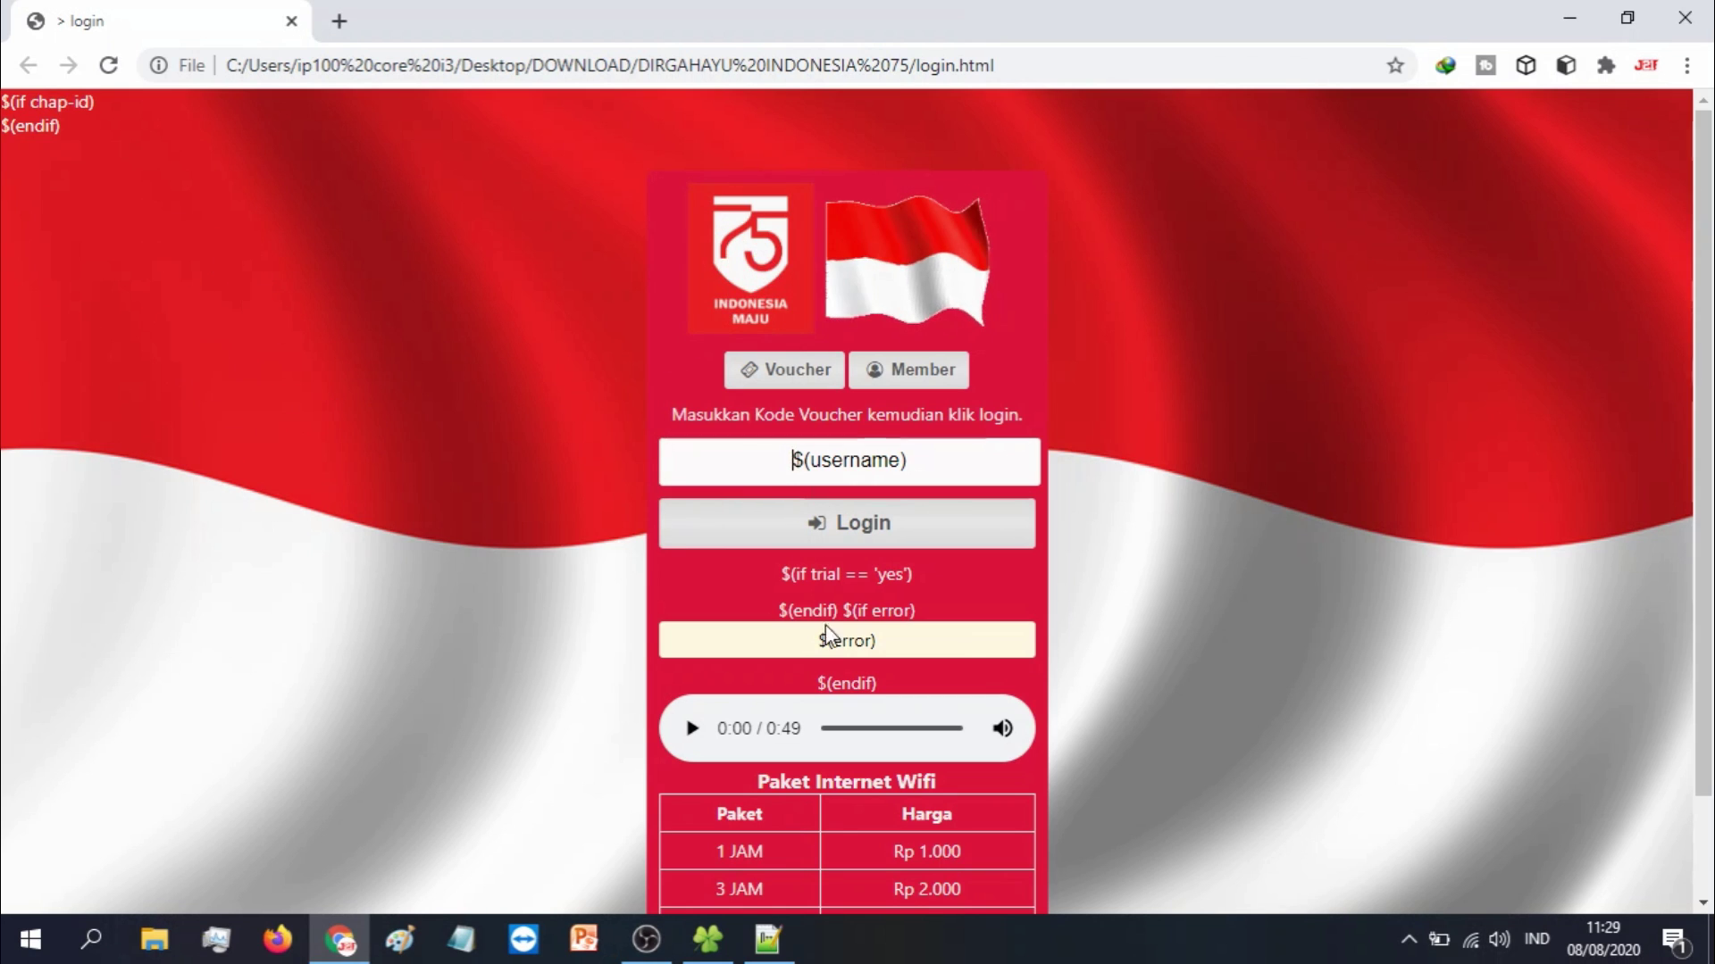
left_click(707, 940)
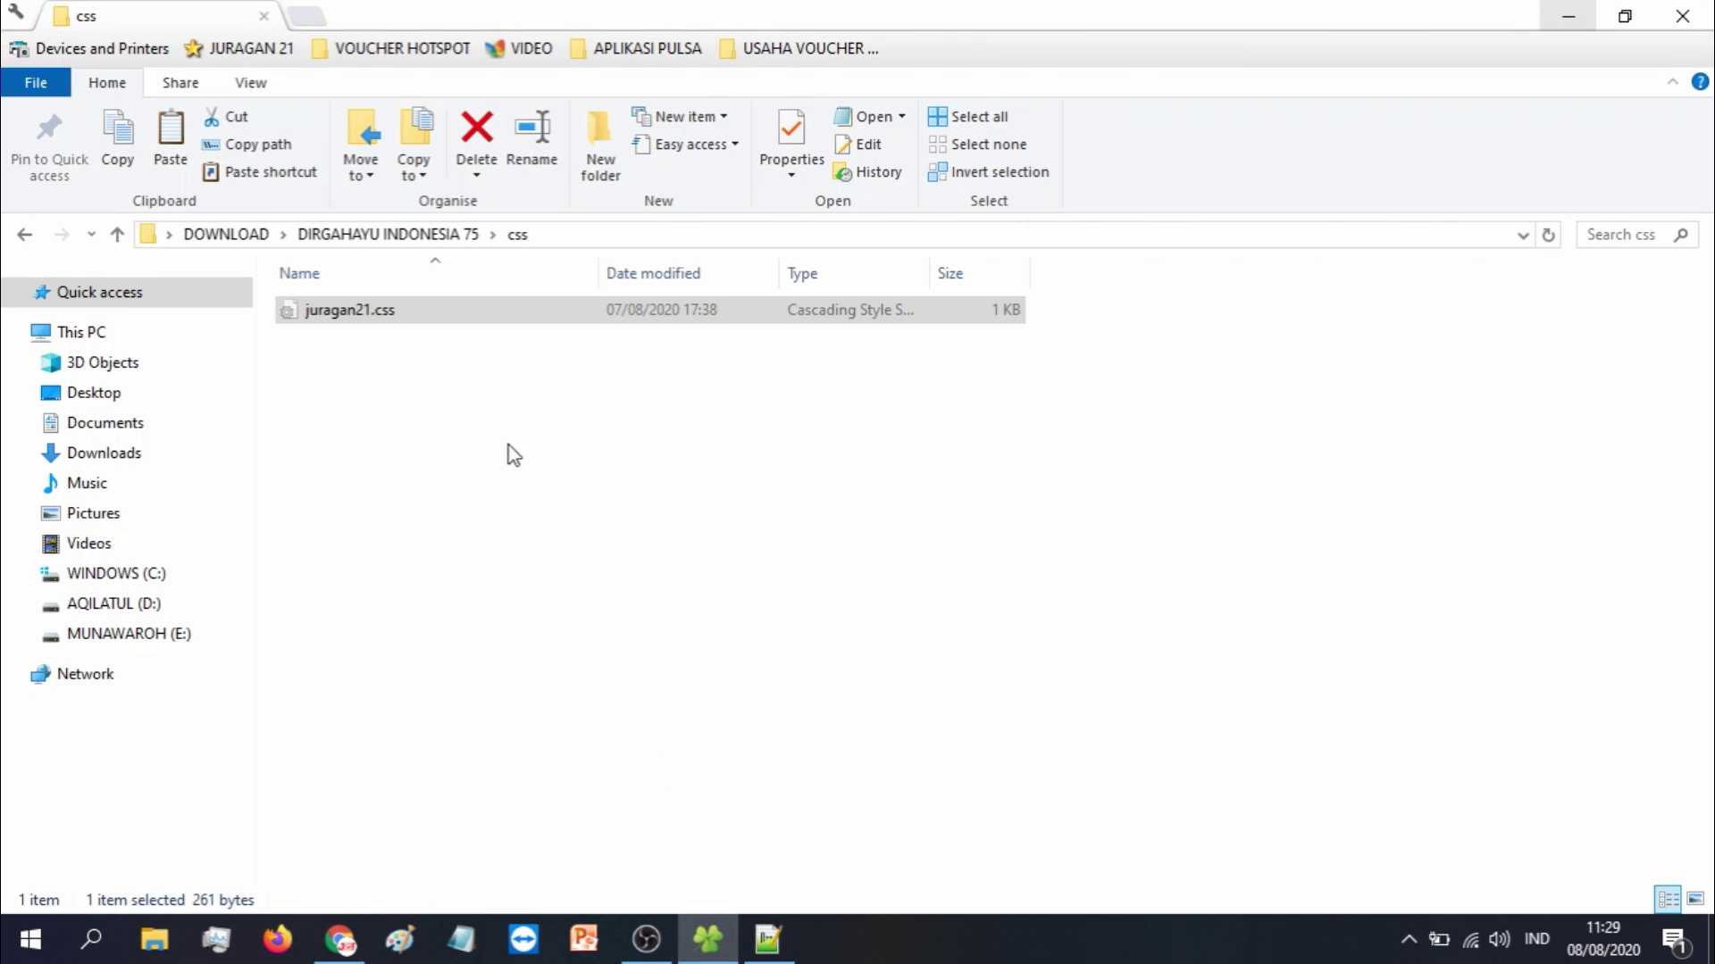
left_click(473, 234)
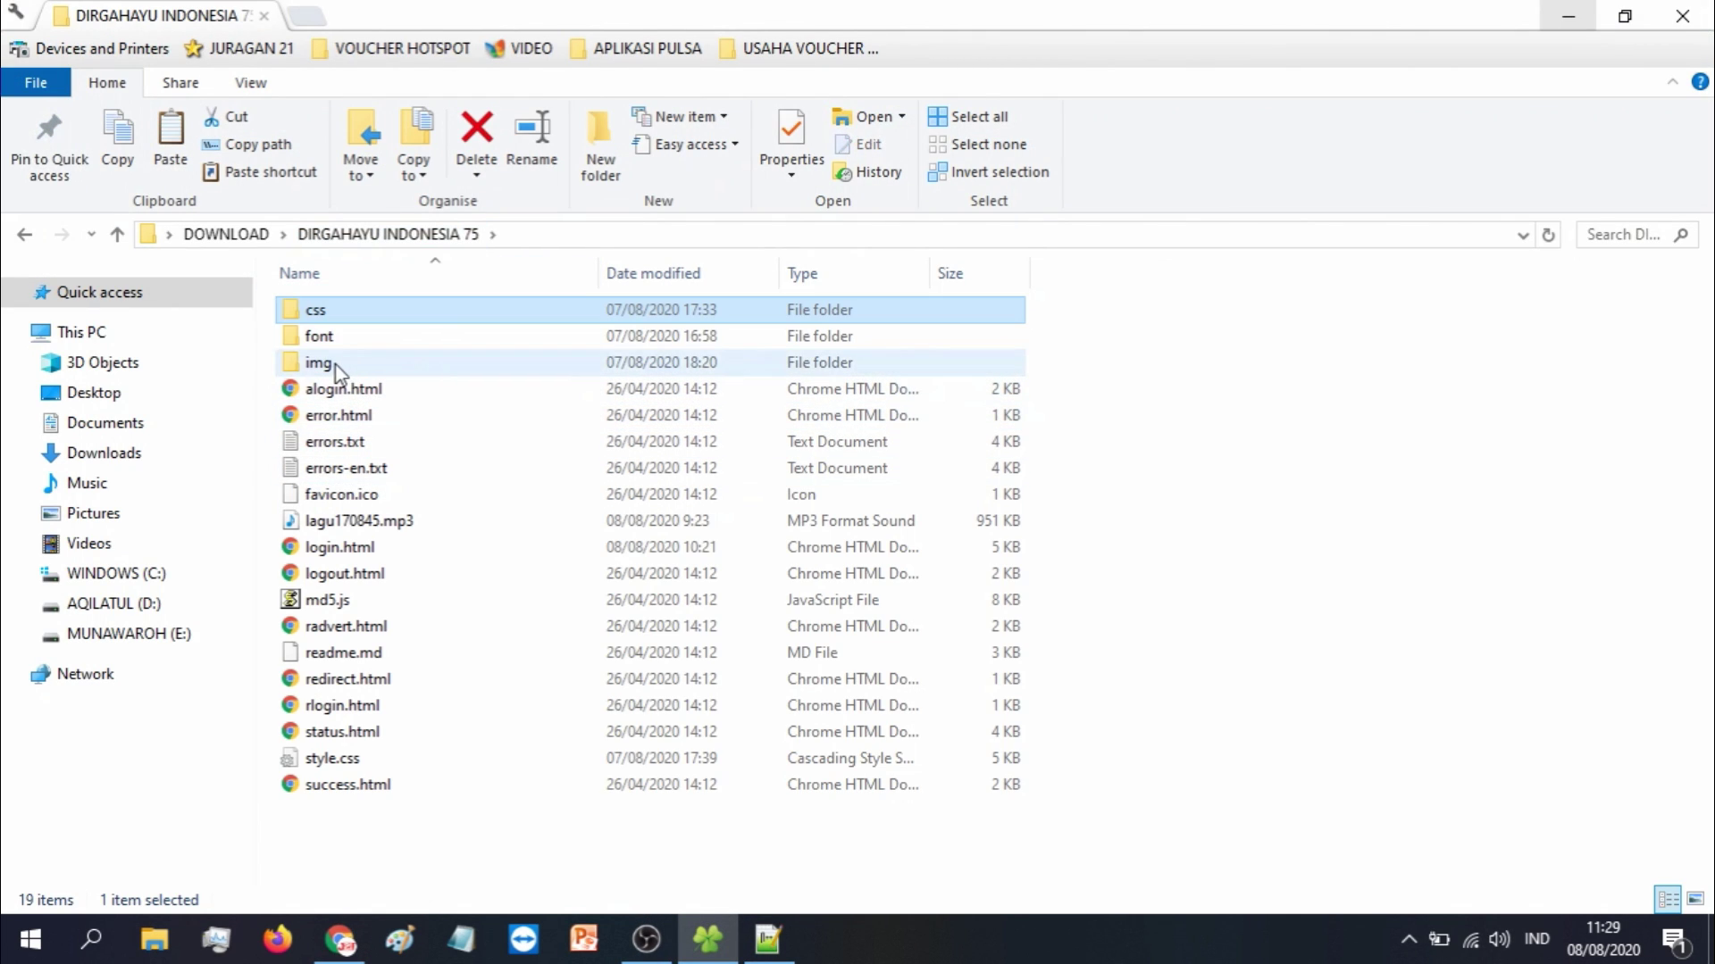
left_click(344, 365)
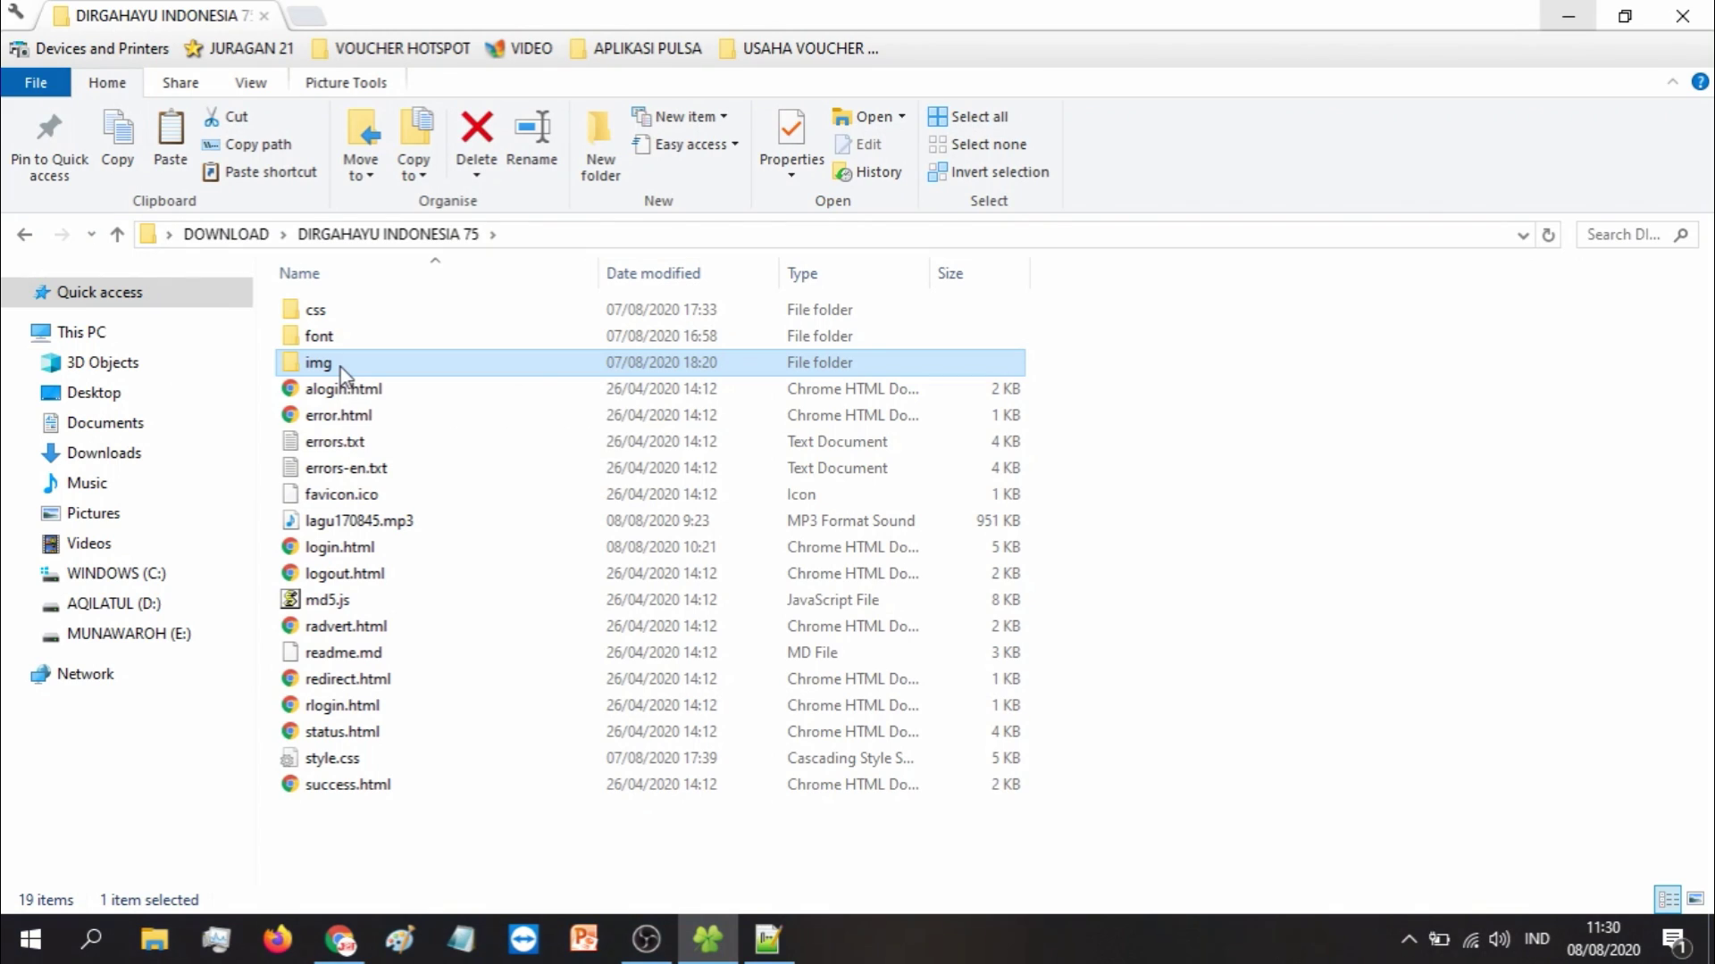
double_click(344, 364)
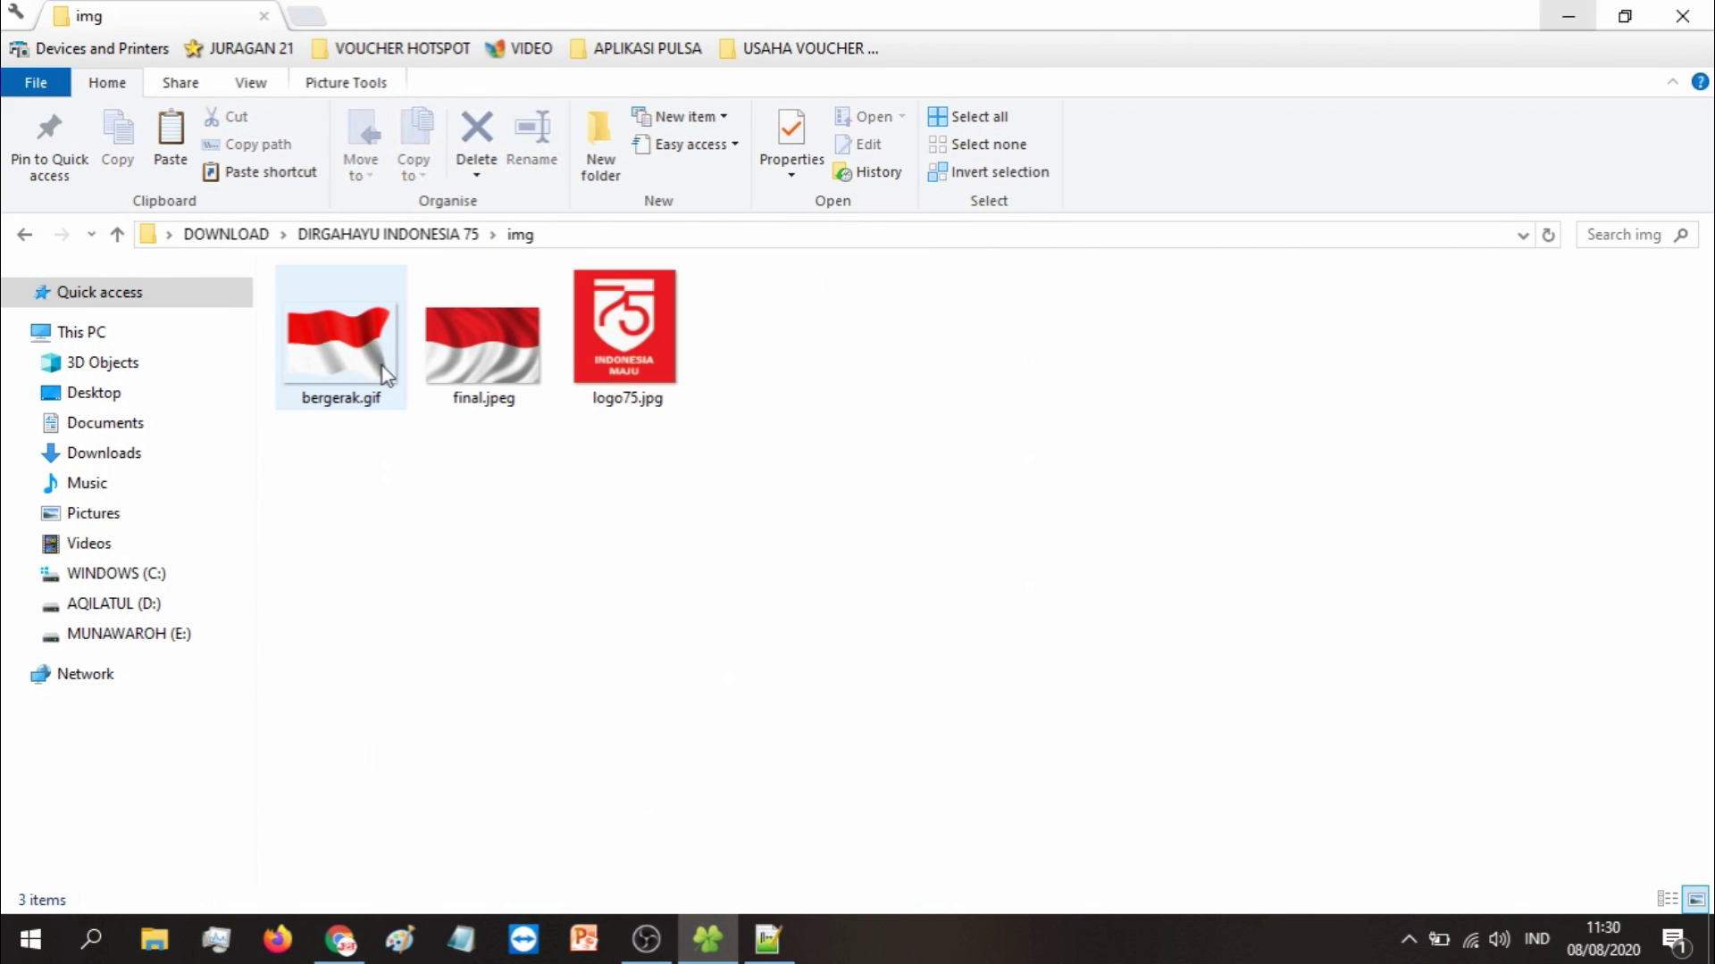
left_click(620, 343)
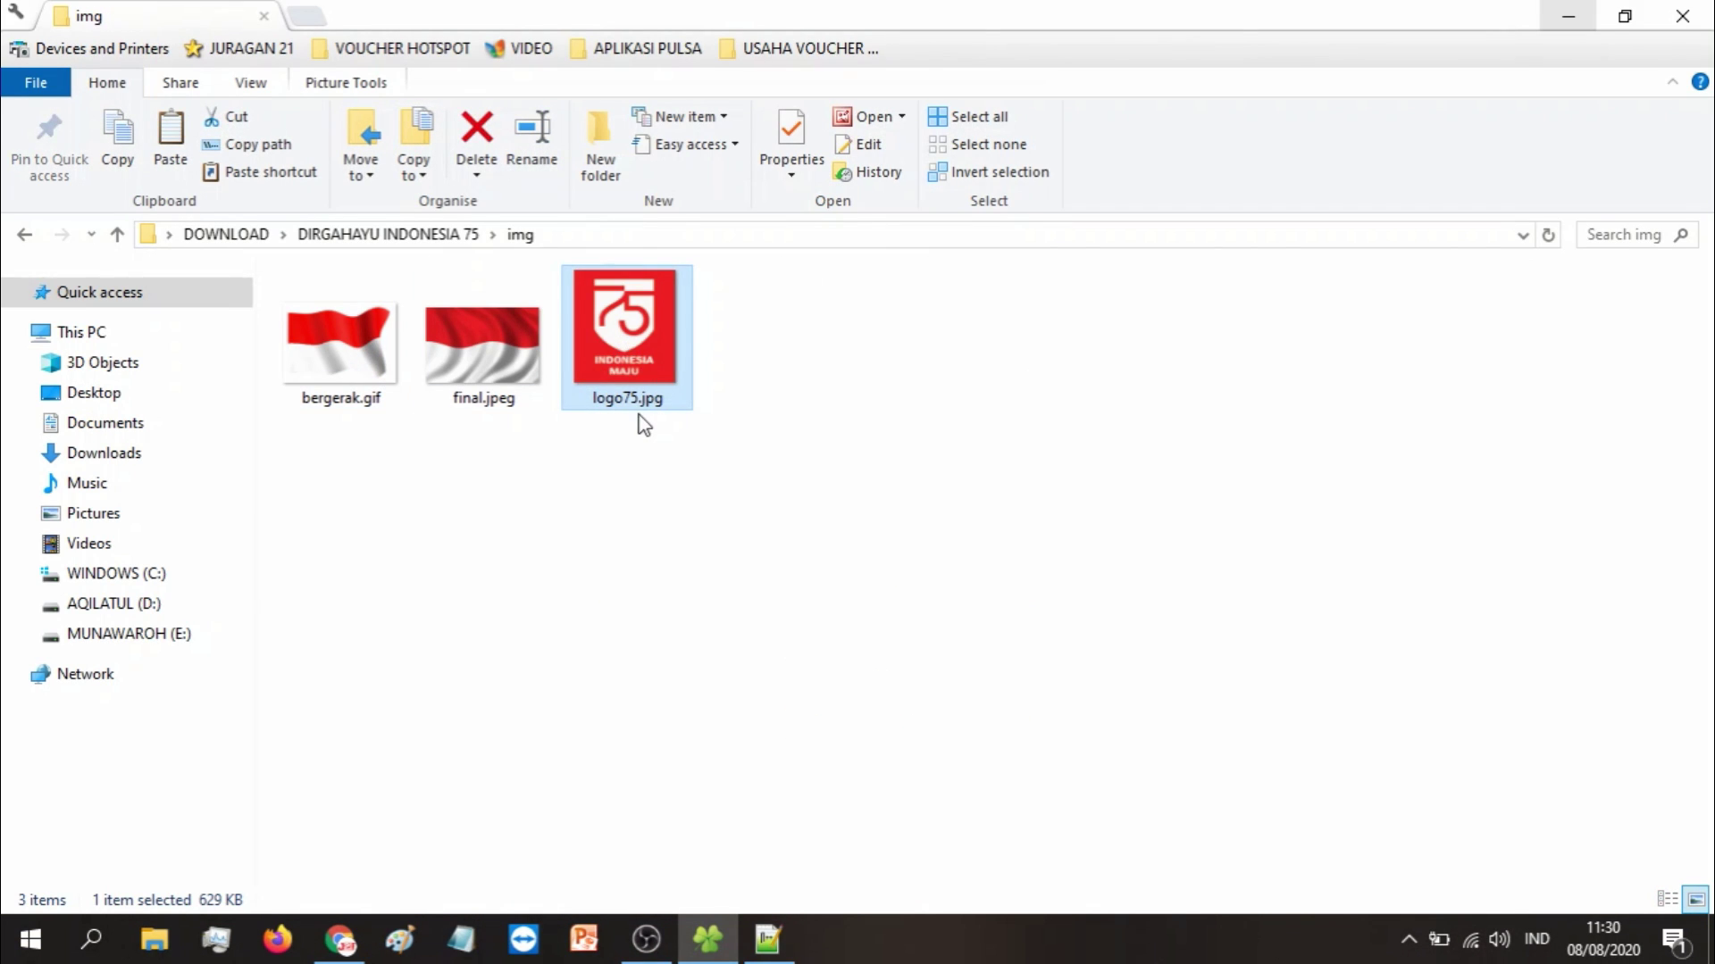
Open login.html from the DIRGAHAYU INDONESIA 75 folder in Notepad++
left_click(435, 237)
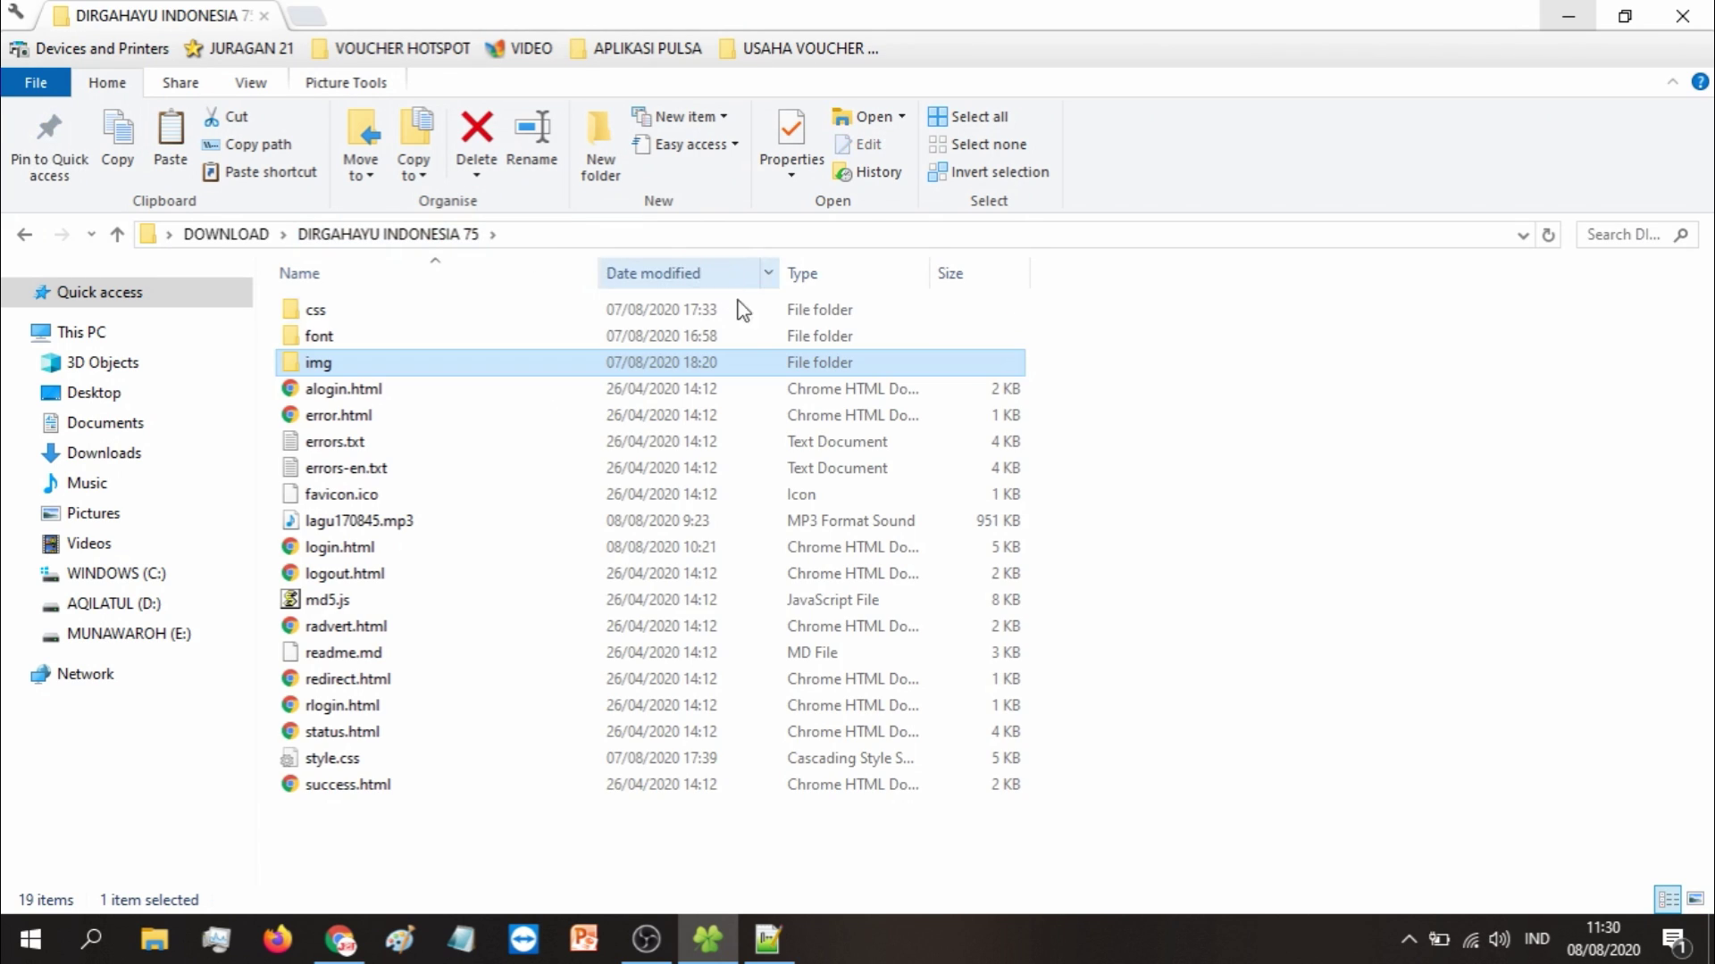
left_click(373, 548)
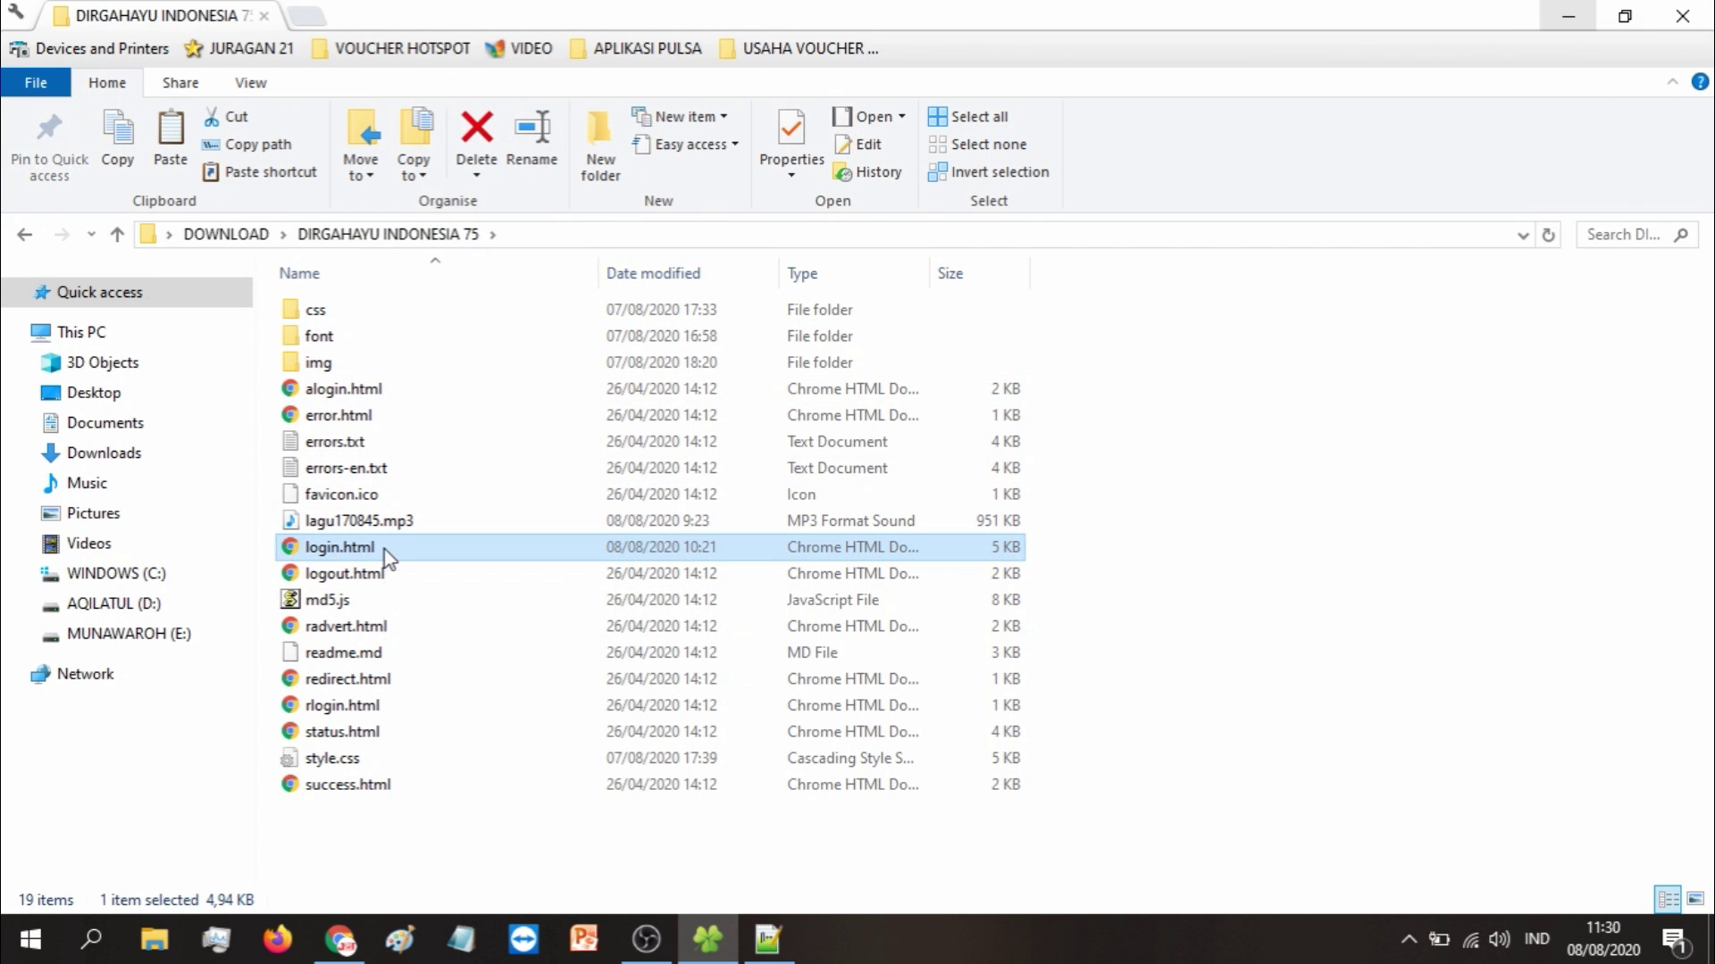
right_click(384, 555)
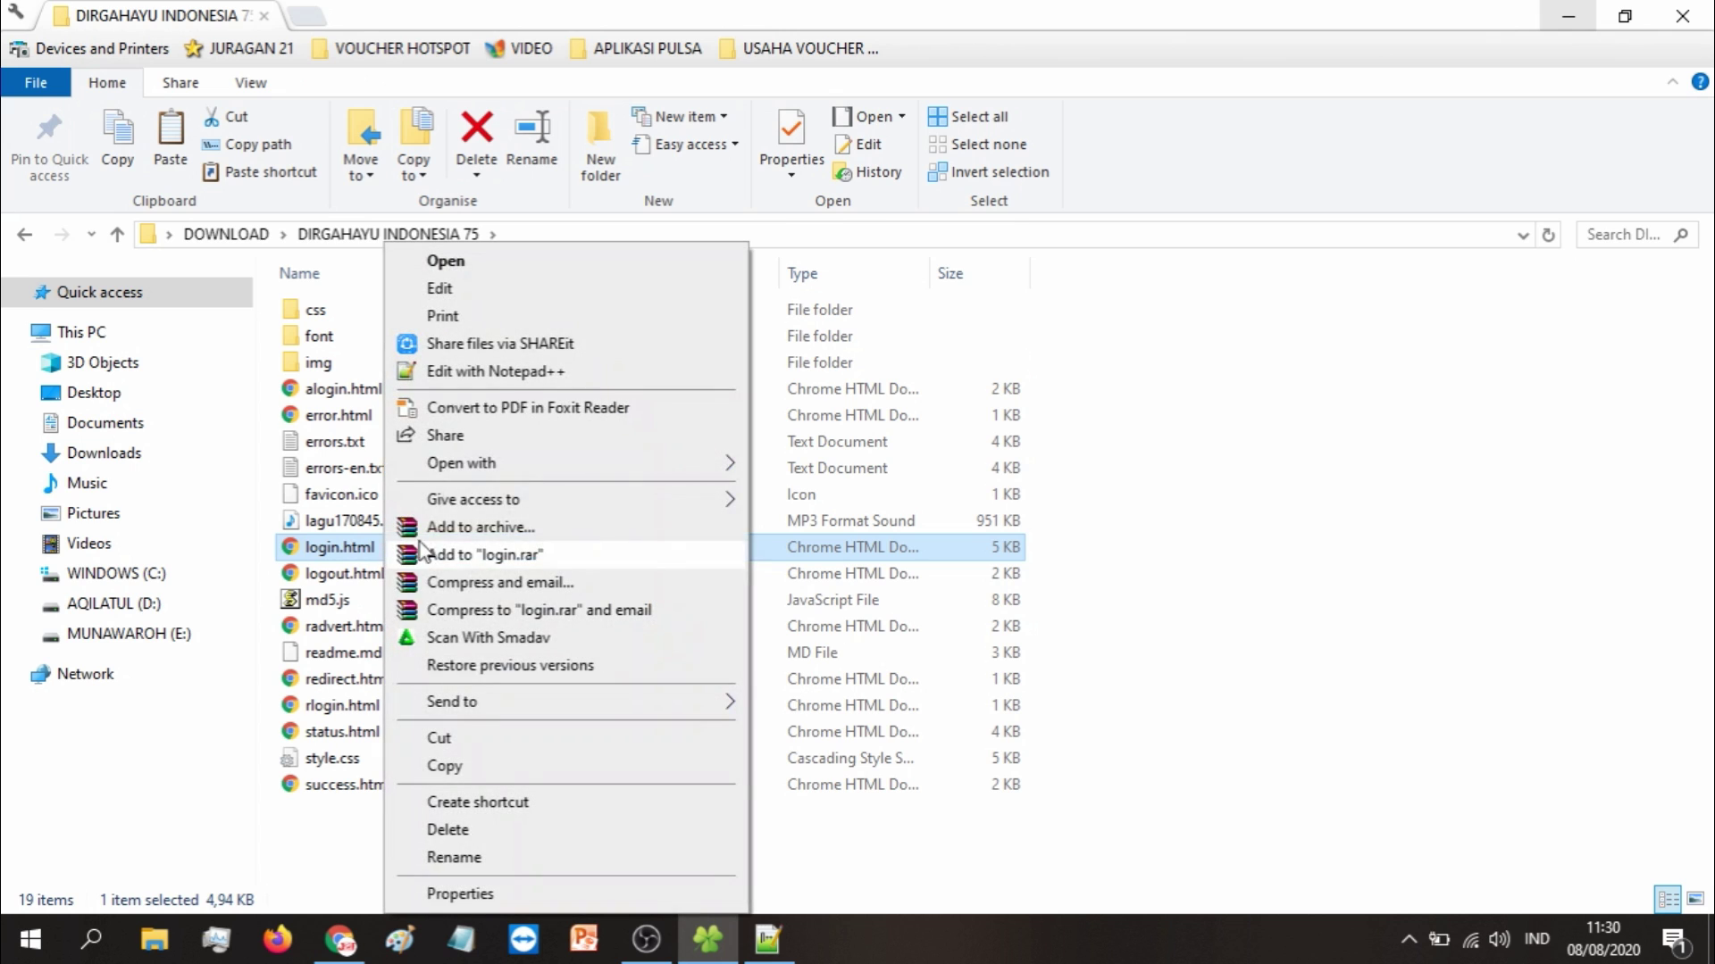
left_click(482, 373)
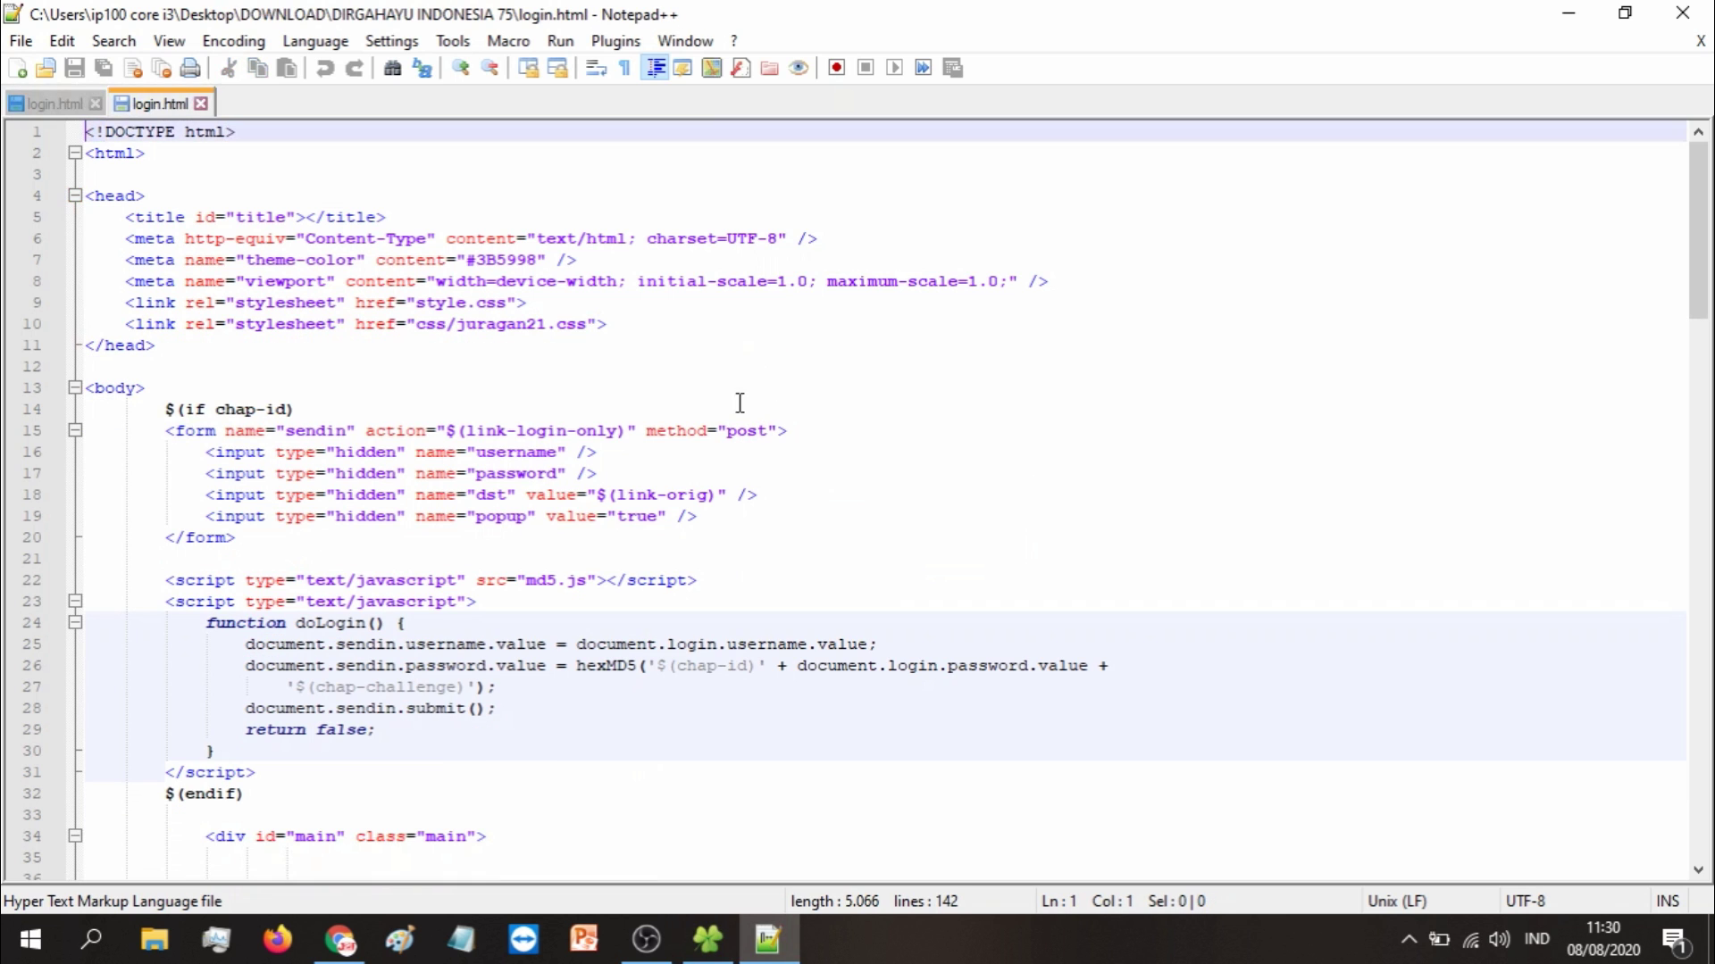
Search login.html for logo75 to locate the logo image reference
scroll(552, 410, "down", 5)
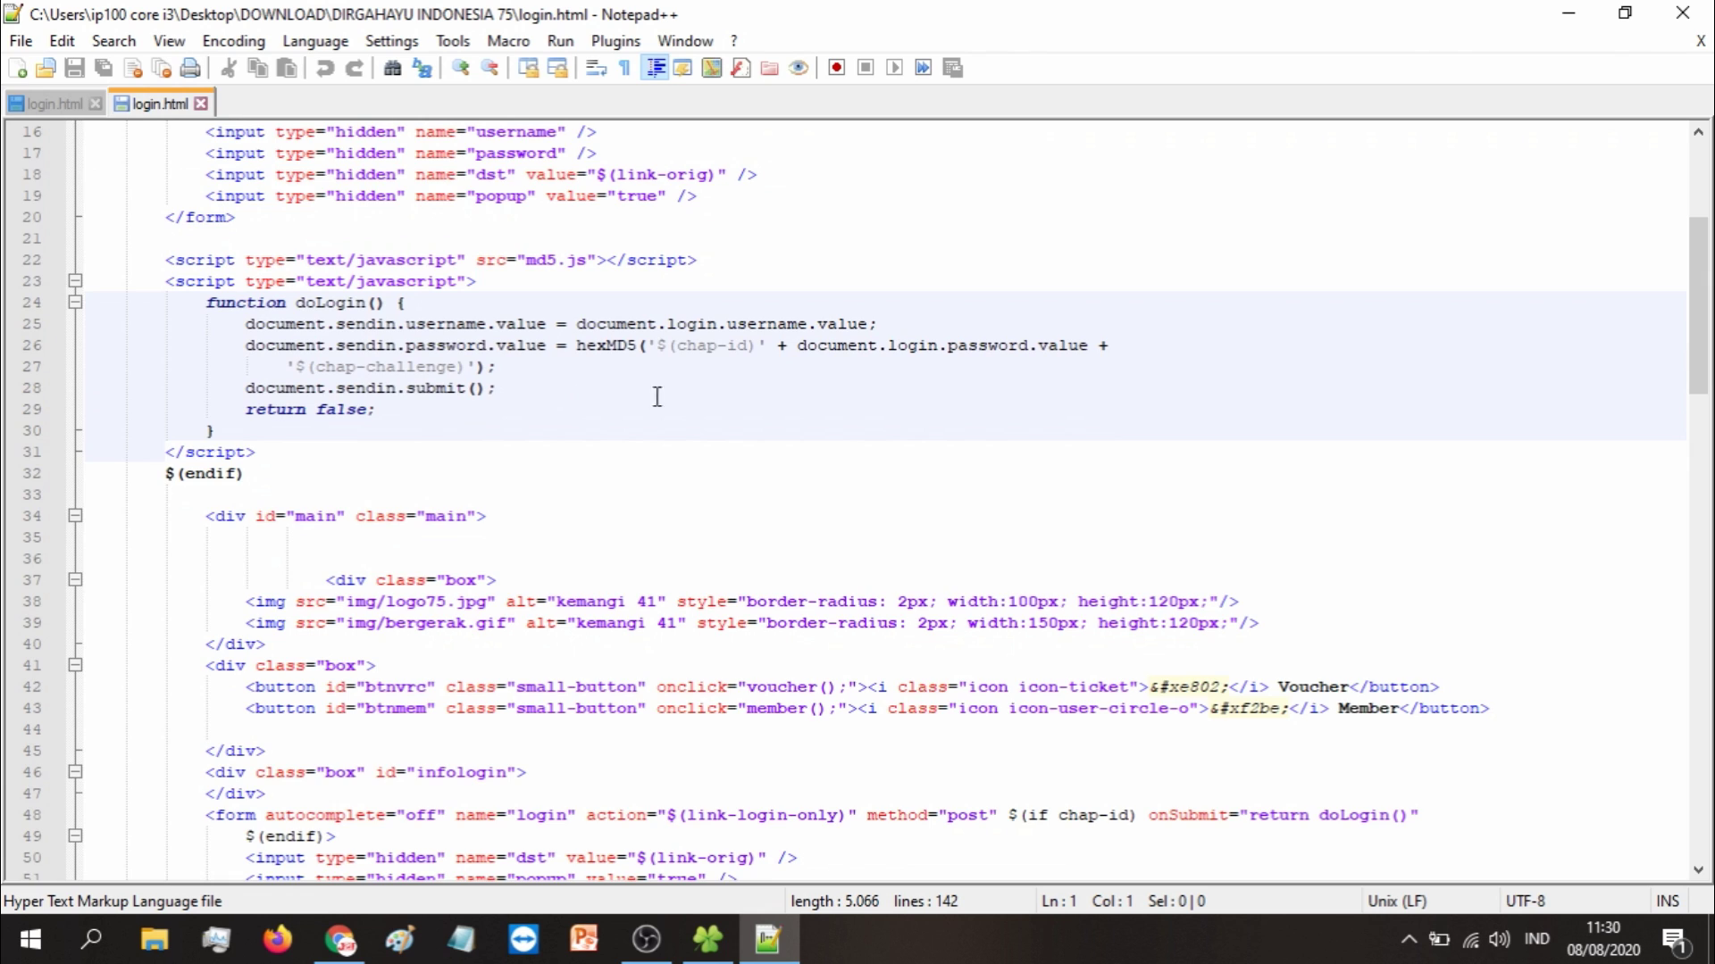
scroll(657, 396, "up", 5)
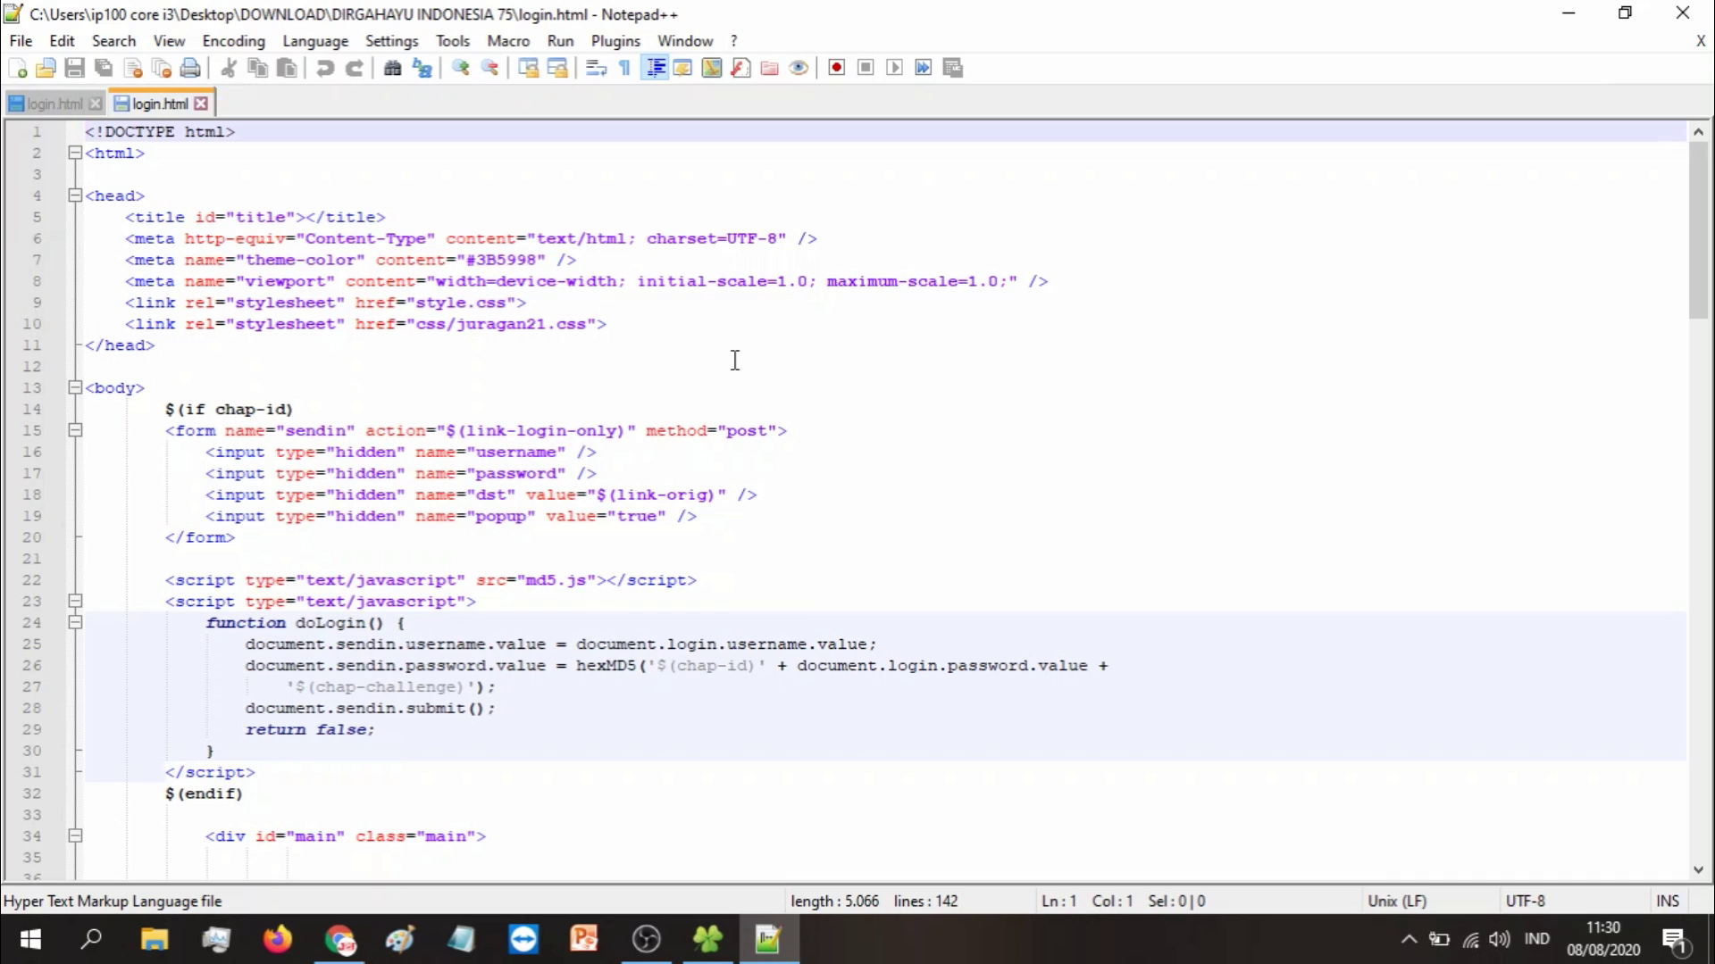
key("ctrl+f")
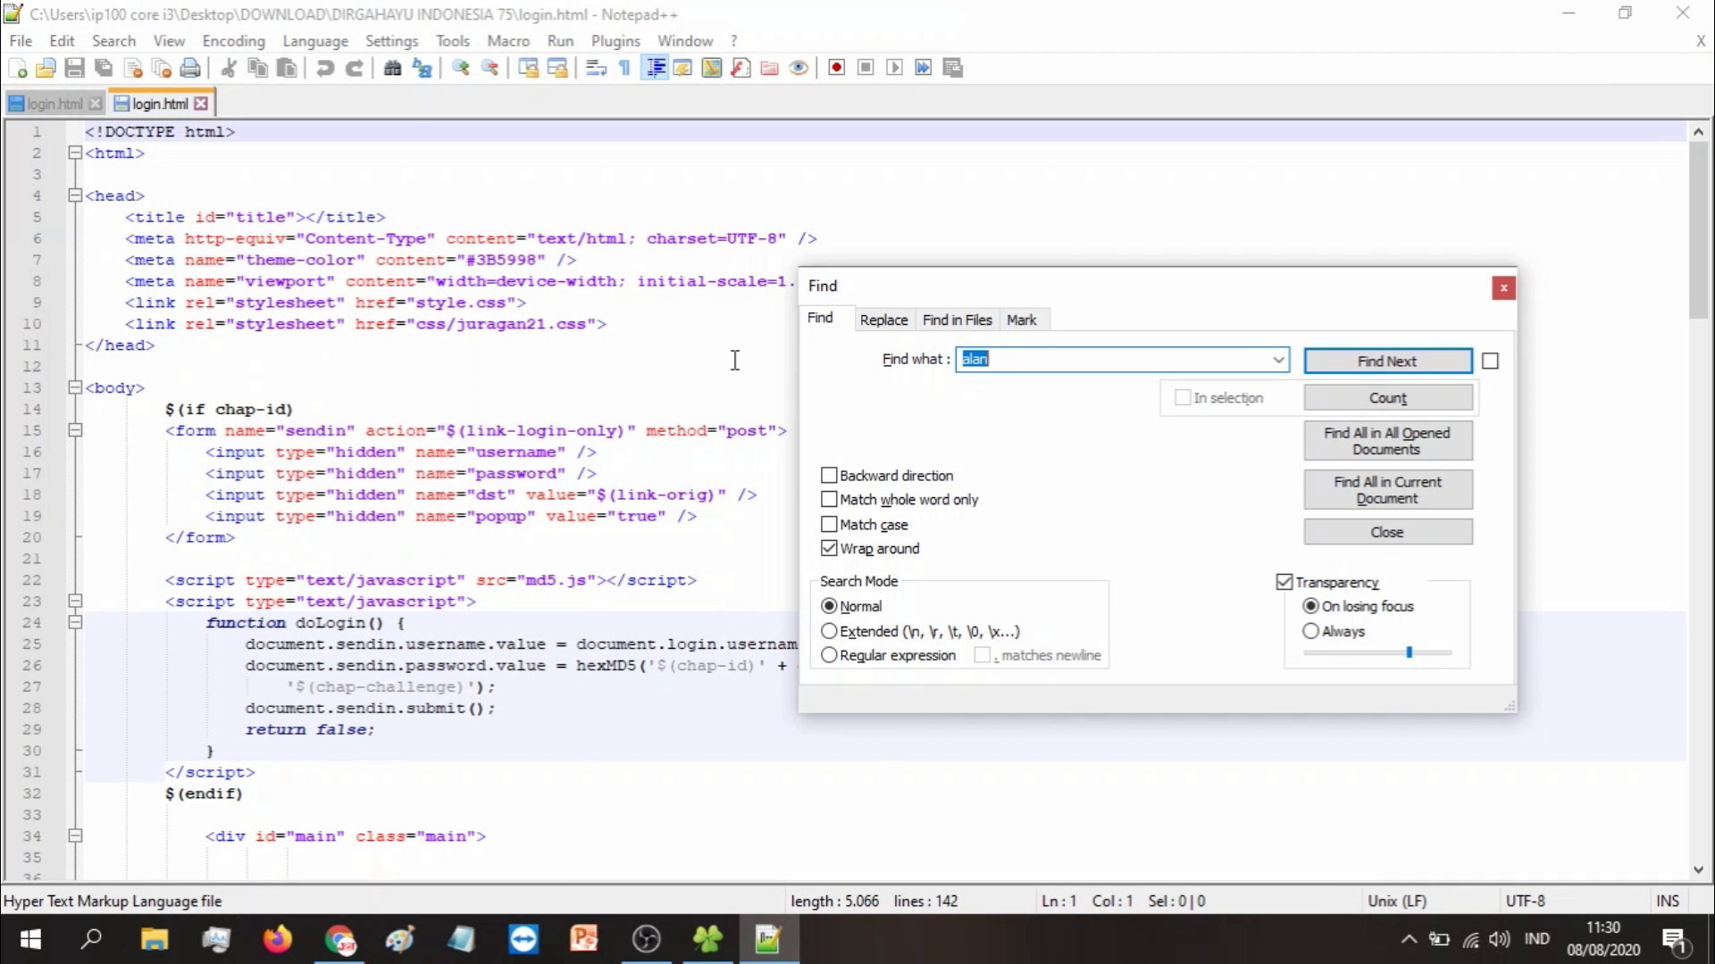
type("logo75")
left_click(1391, 366)
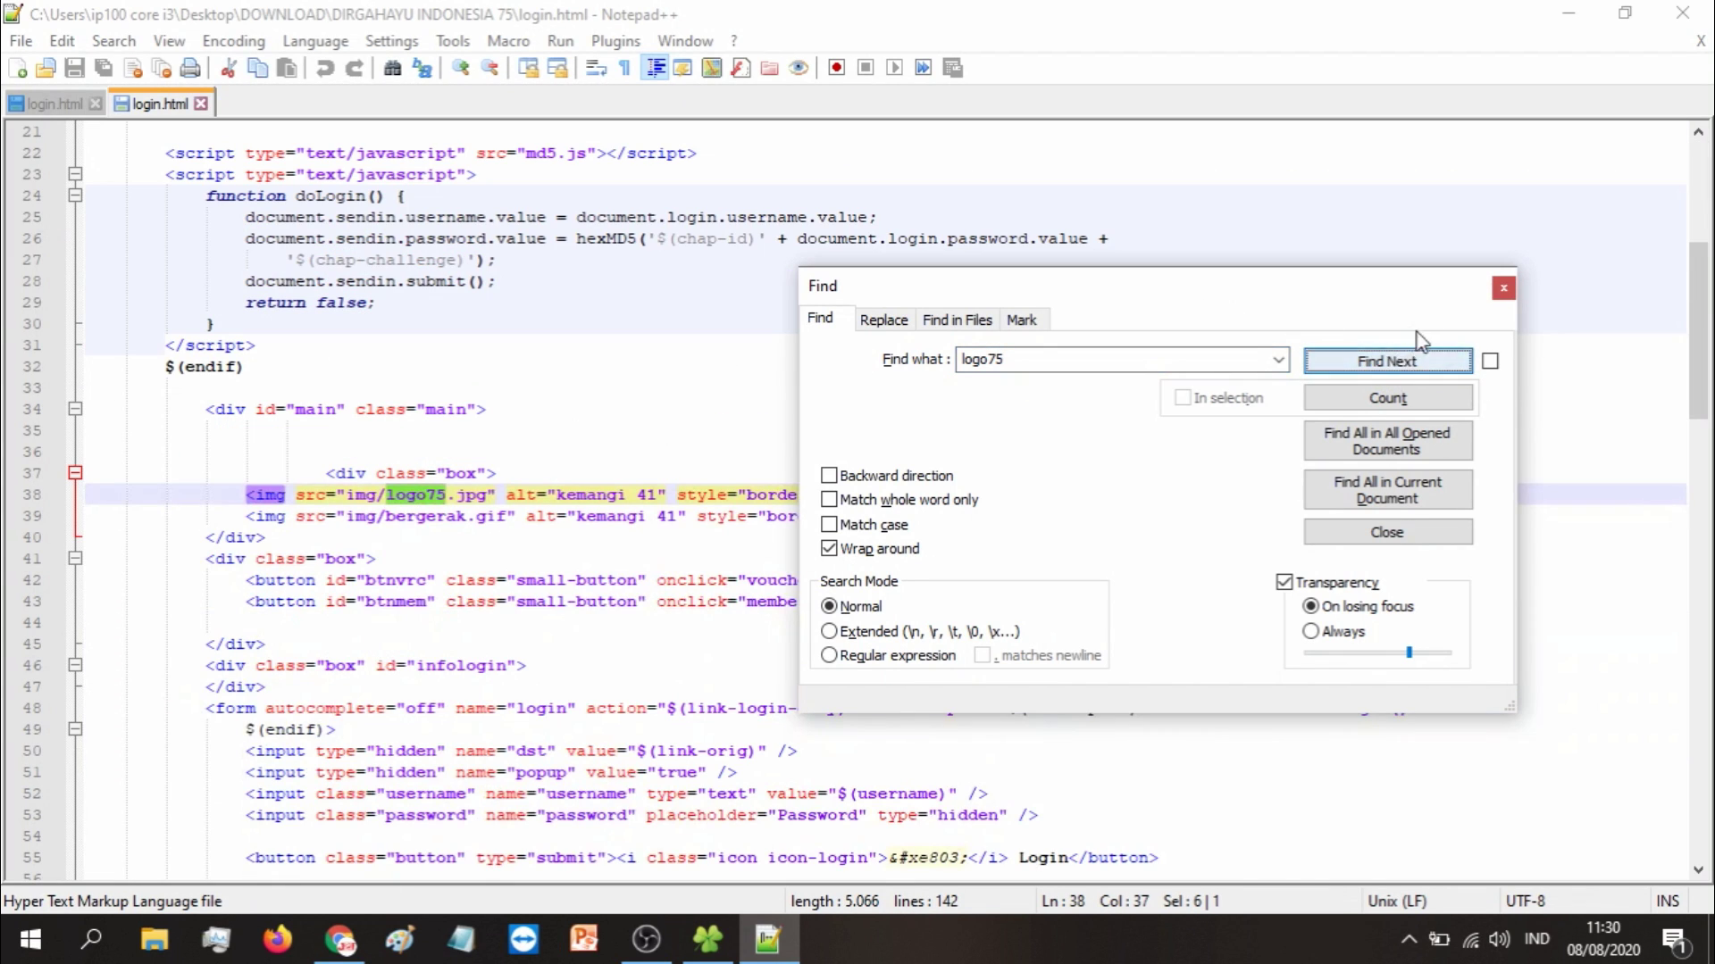
left_click(1503, 288)
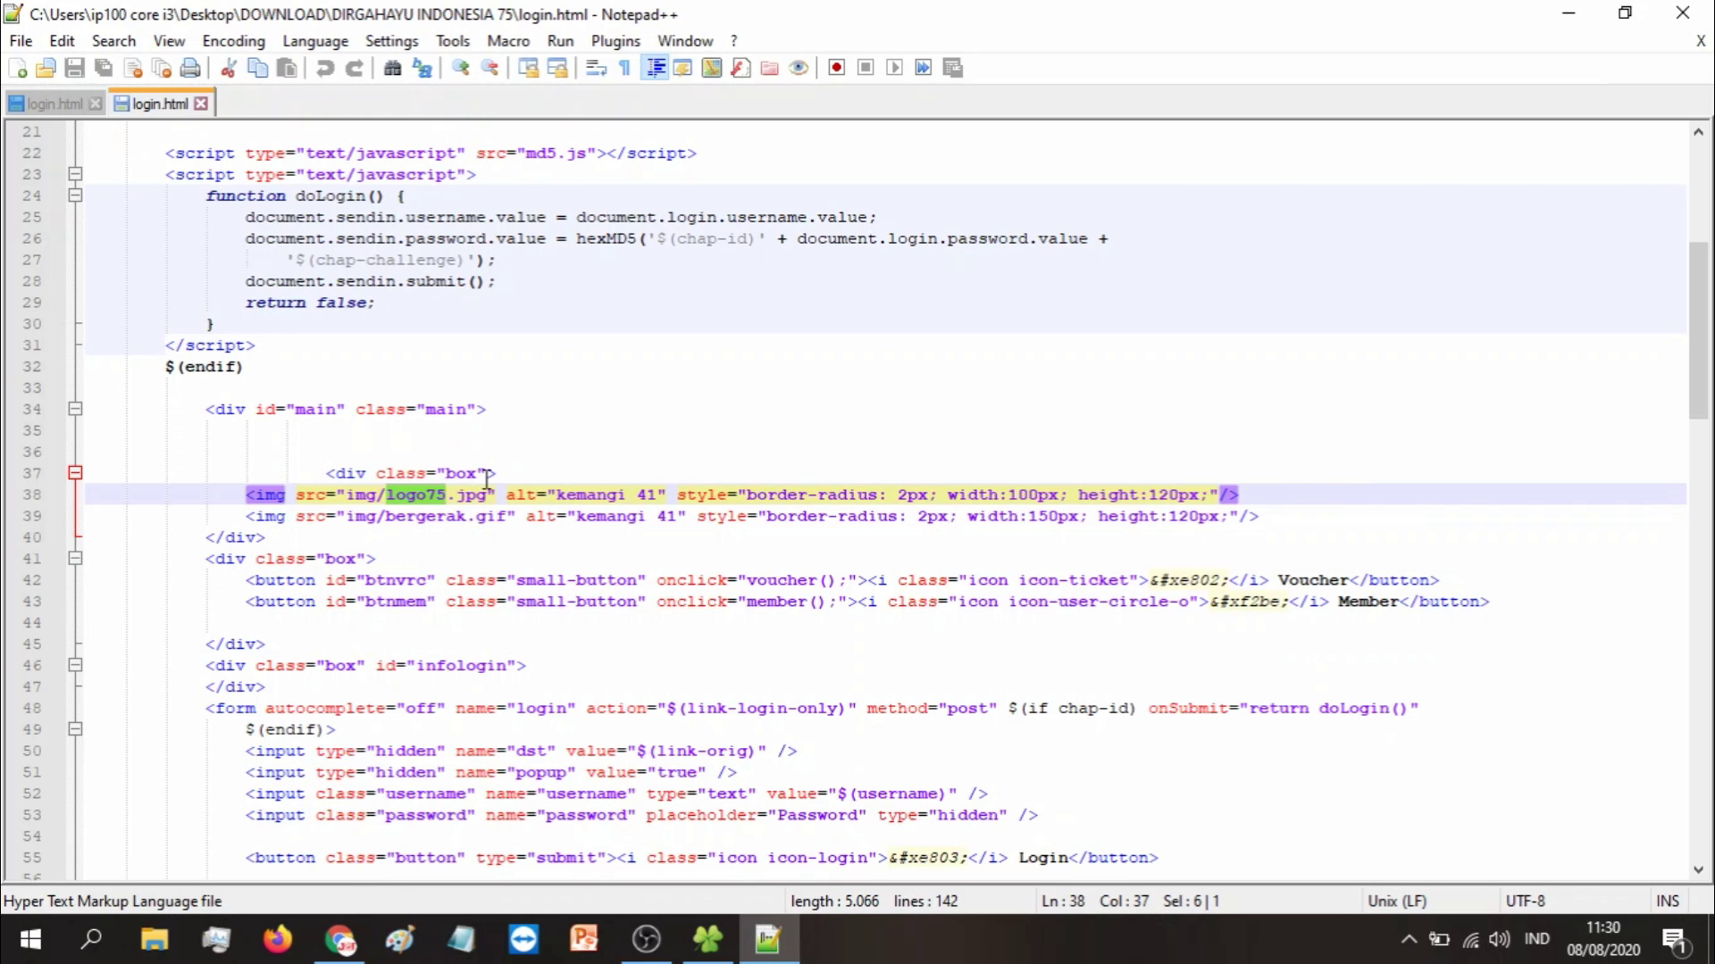
Try shortening the logo image file name on line 38 of login.html to logo.jpg
left_click(446, 496)
key("BackSpace")
key("BackSpace")
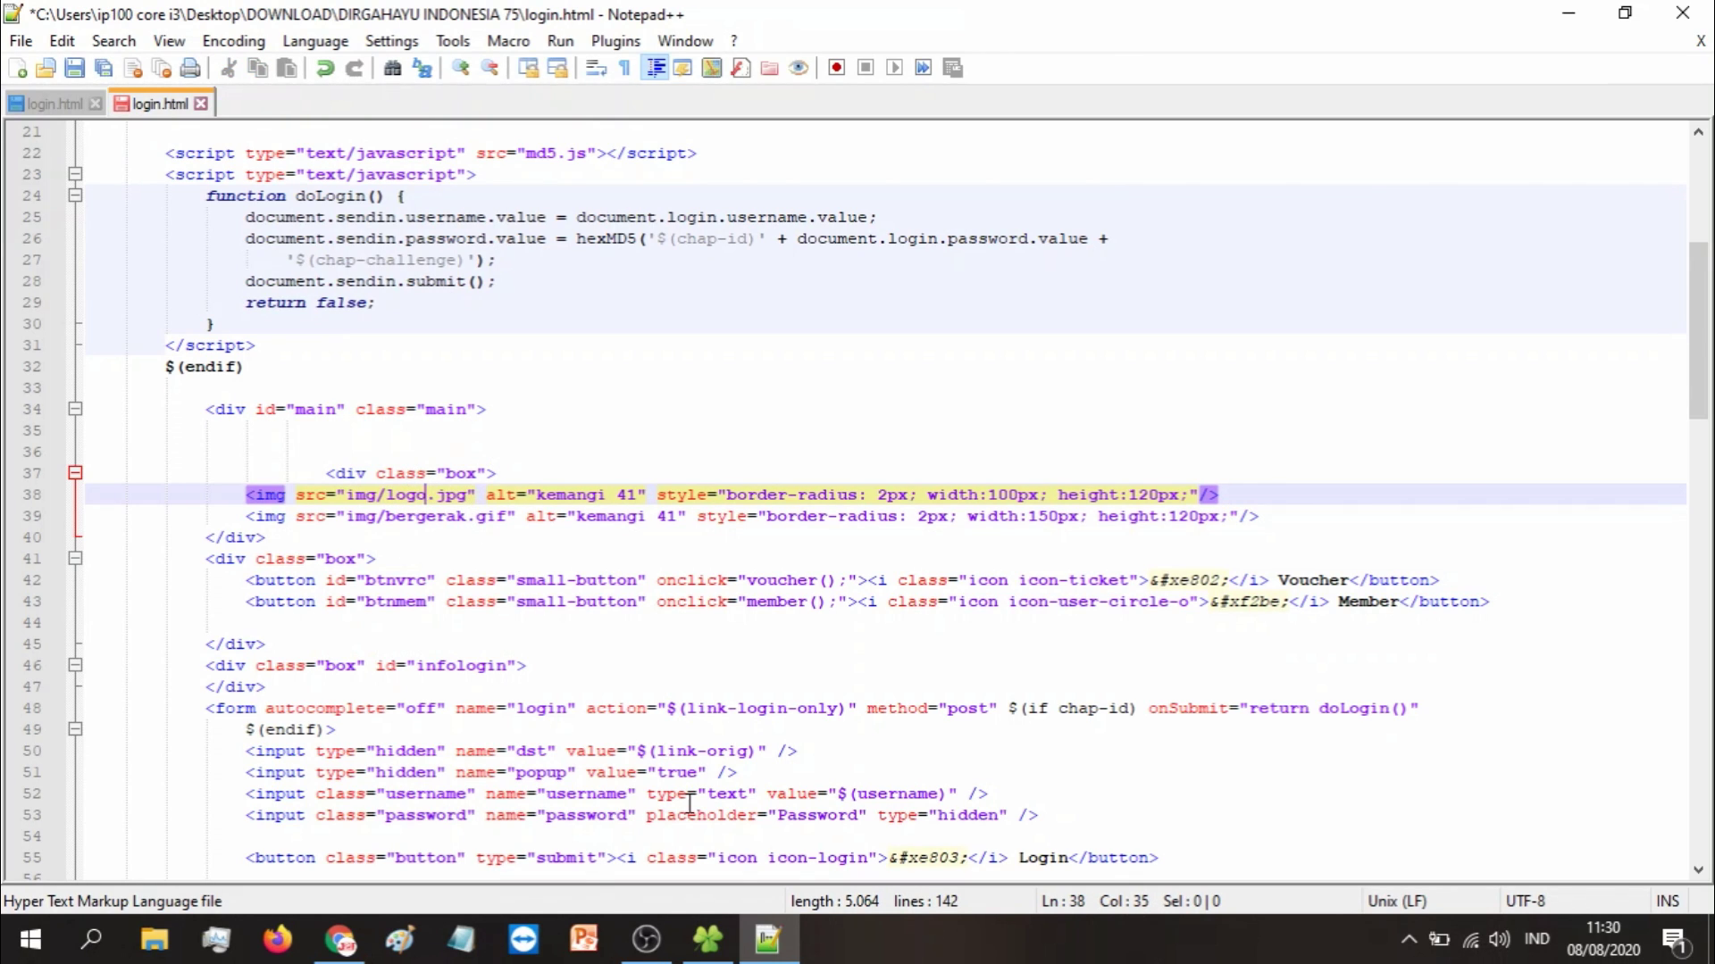
Match the waving flag in the browser preview to bergerak.gif in the img folder and its reference on line 39 of login.html
left_click(339, 940)
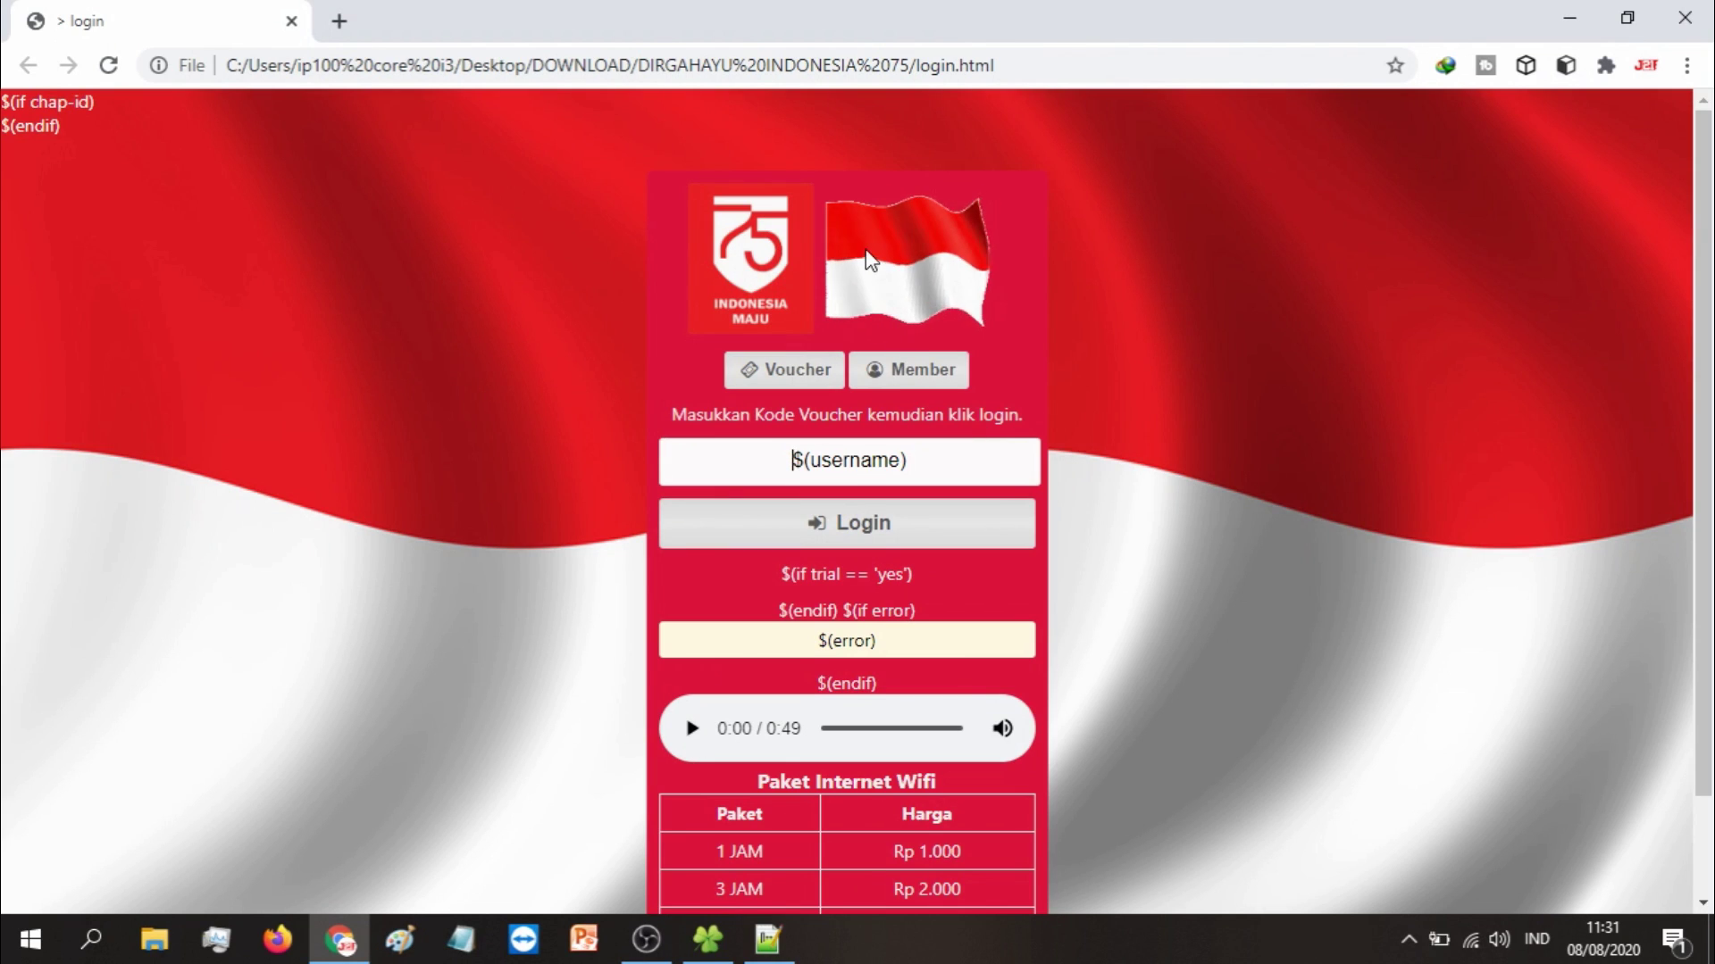
left_click(773, 945)
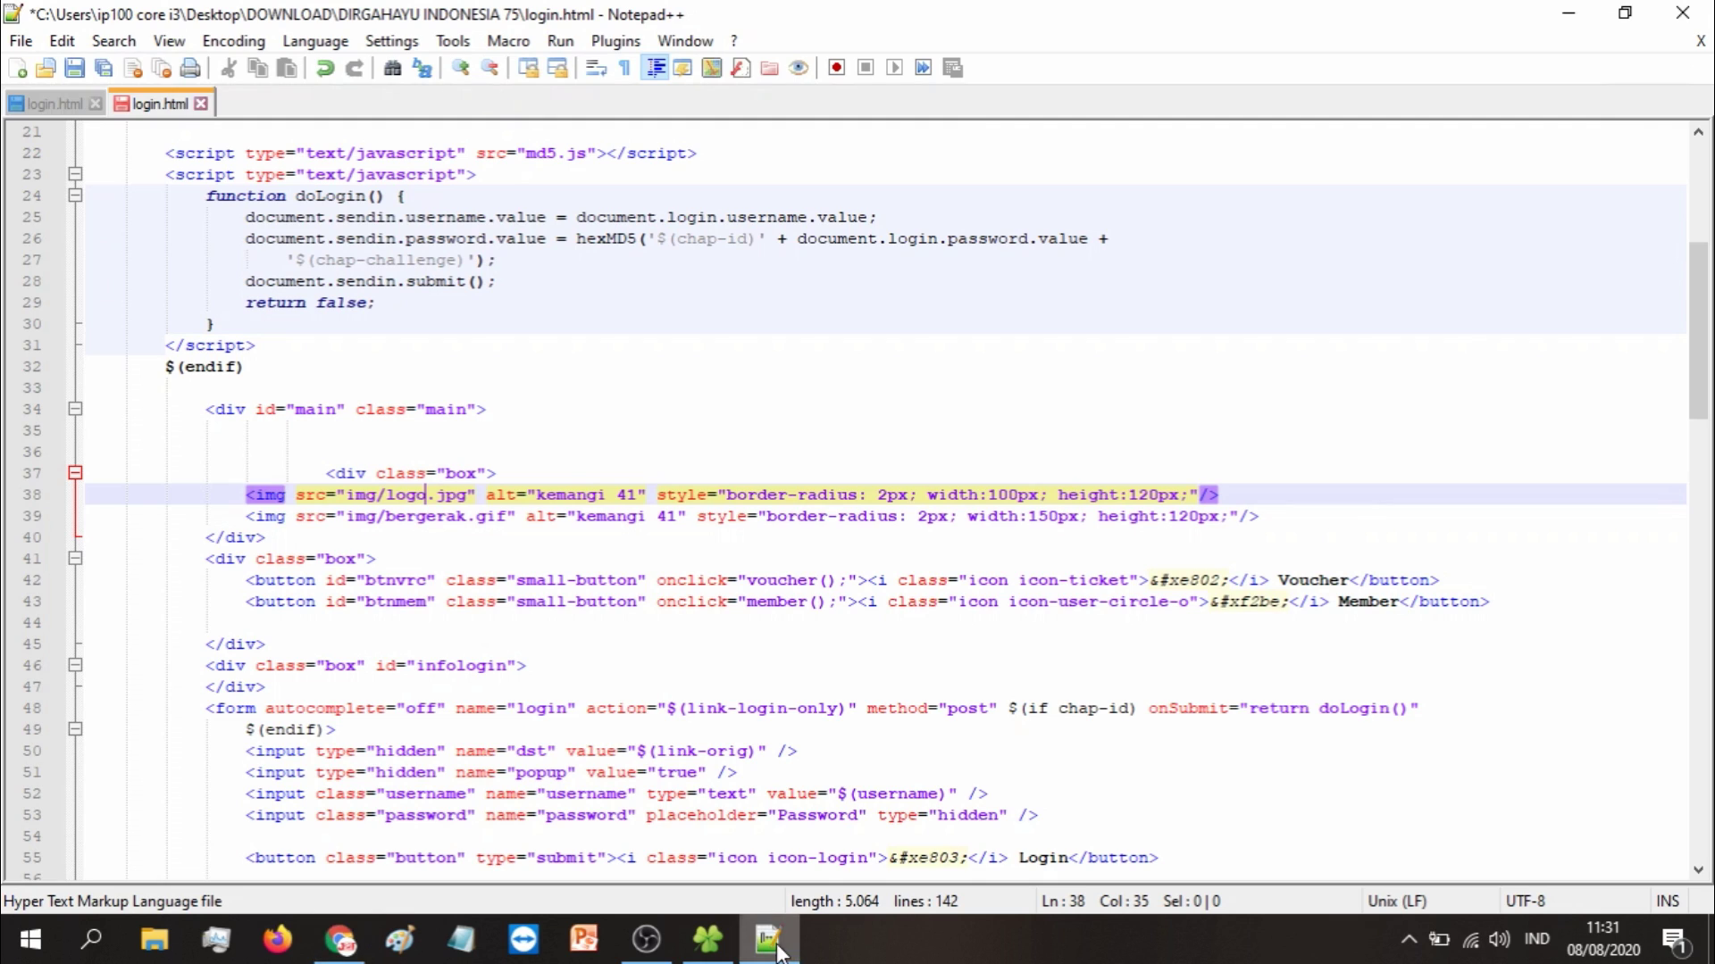
left_click(708, 939)
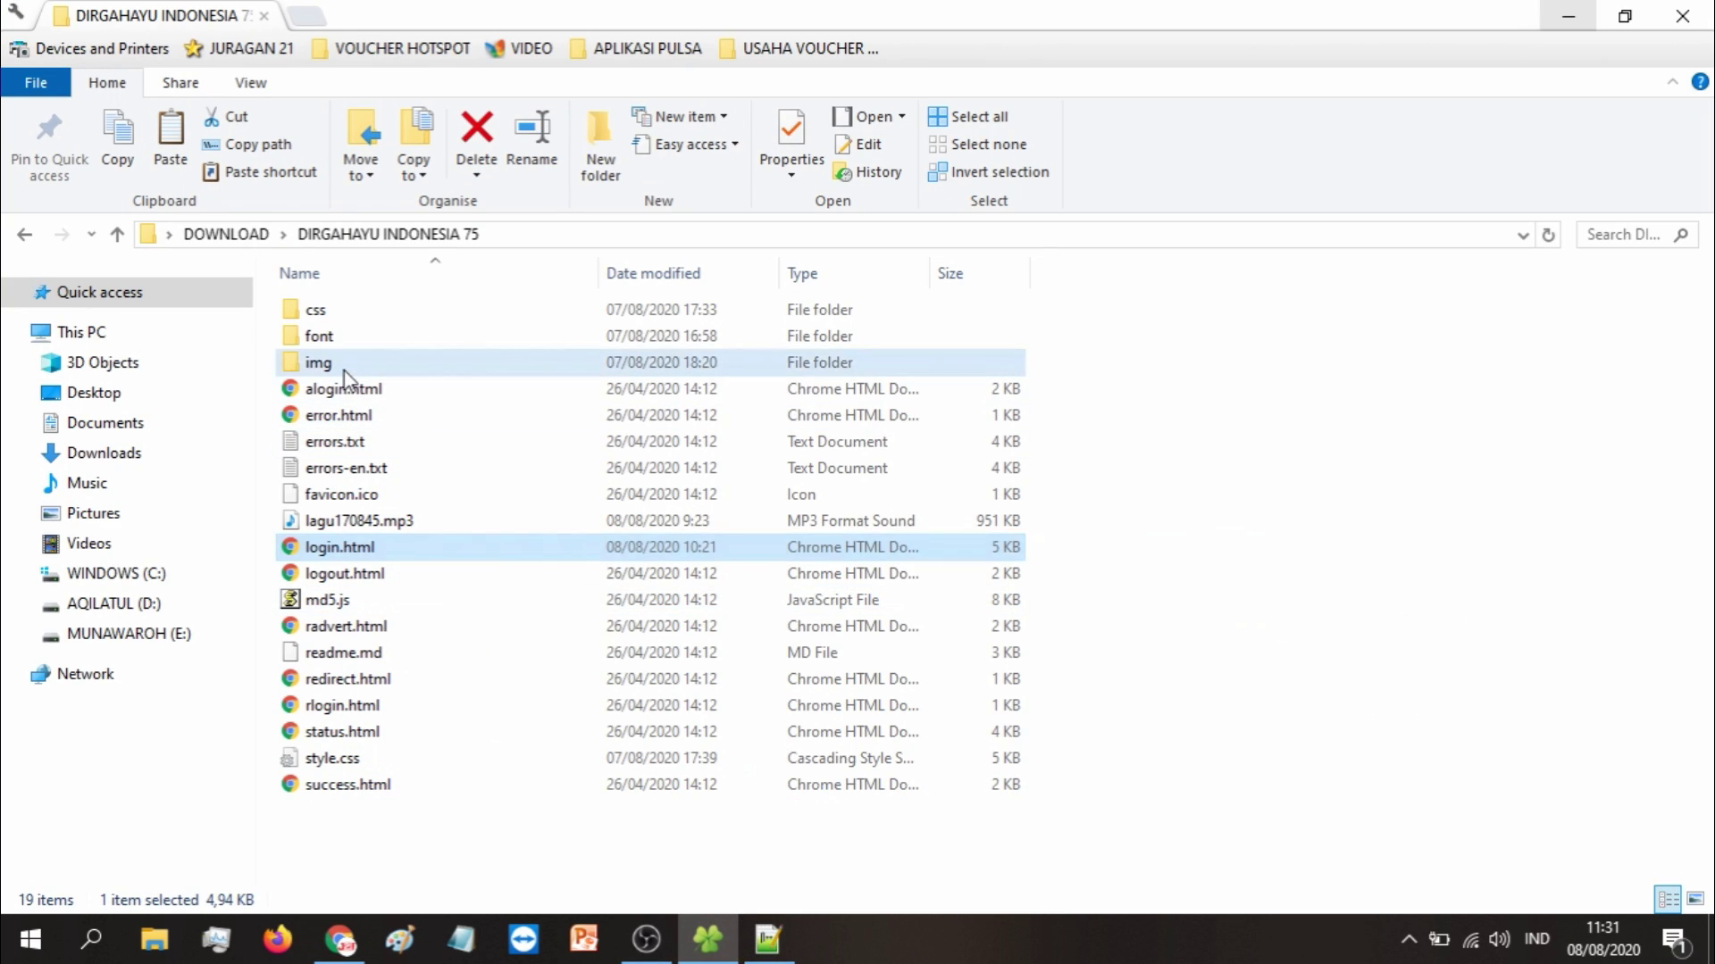
double_click(345, 367)
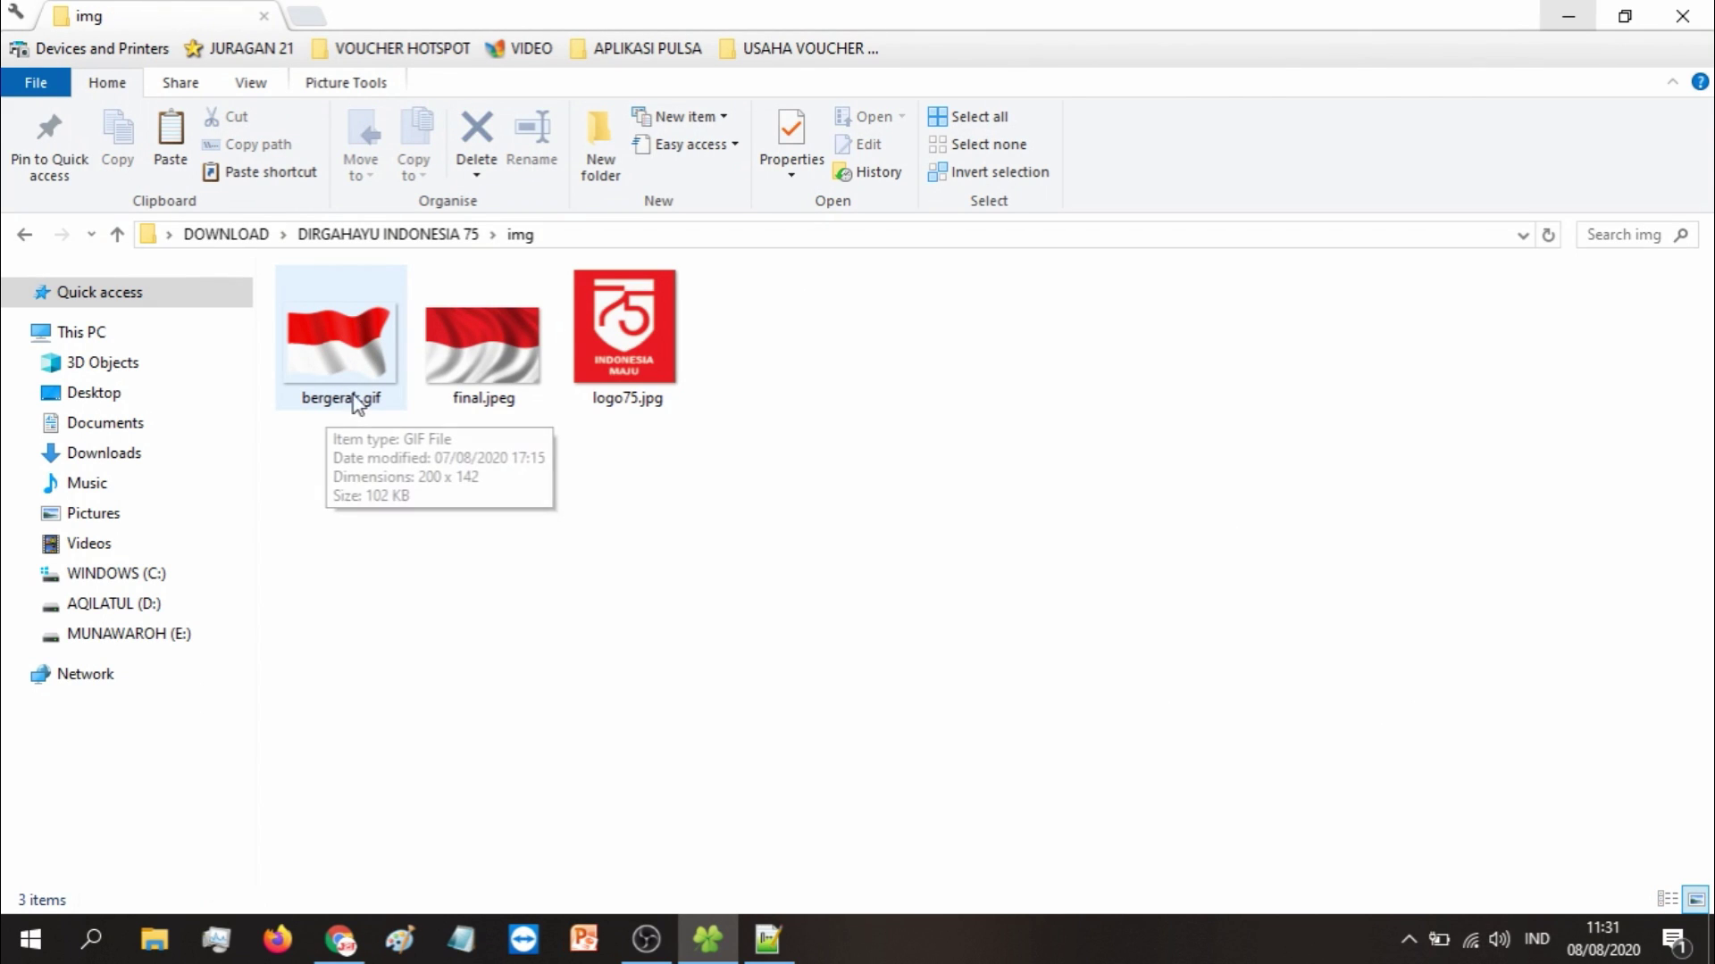
left_click(768, 940)
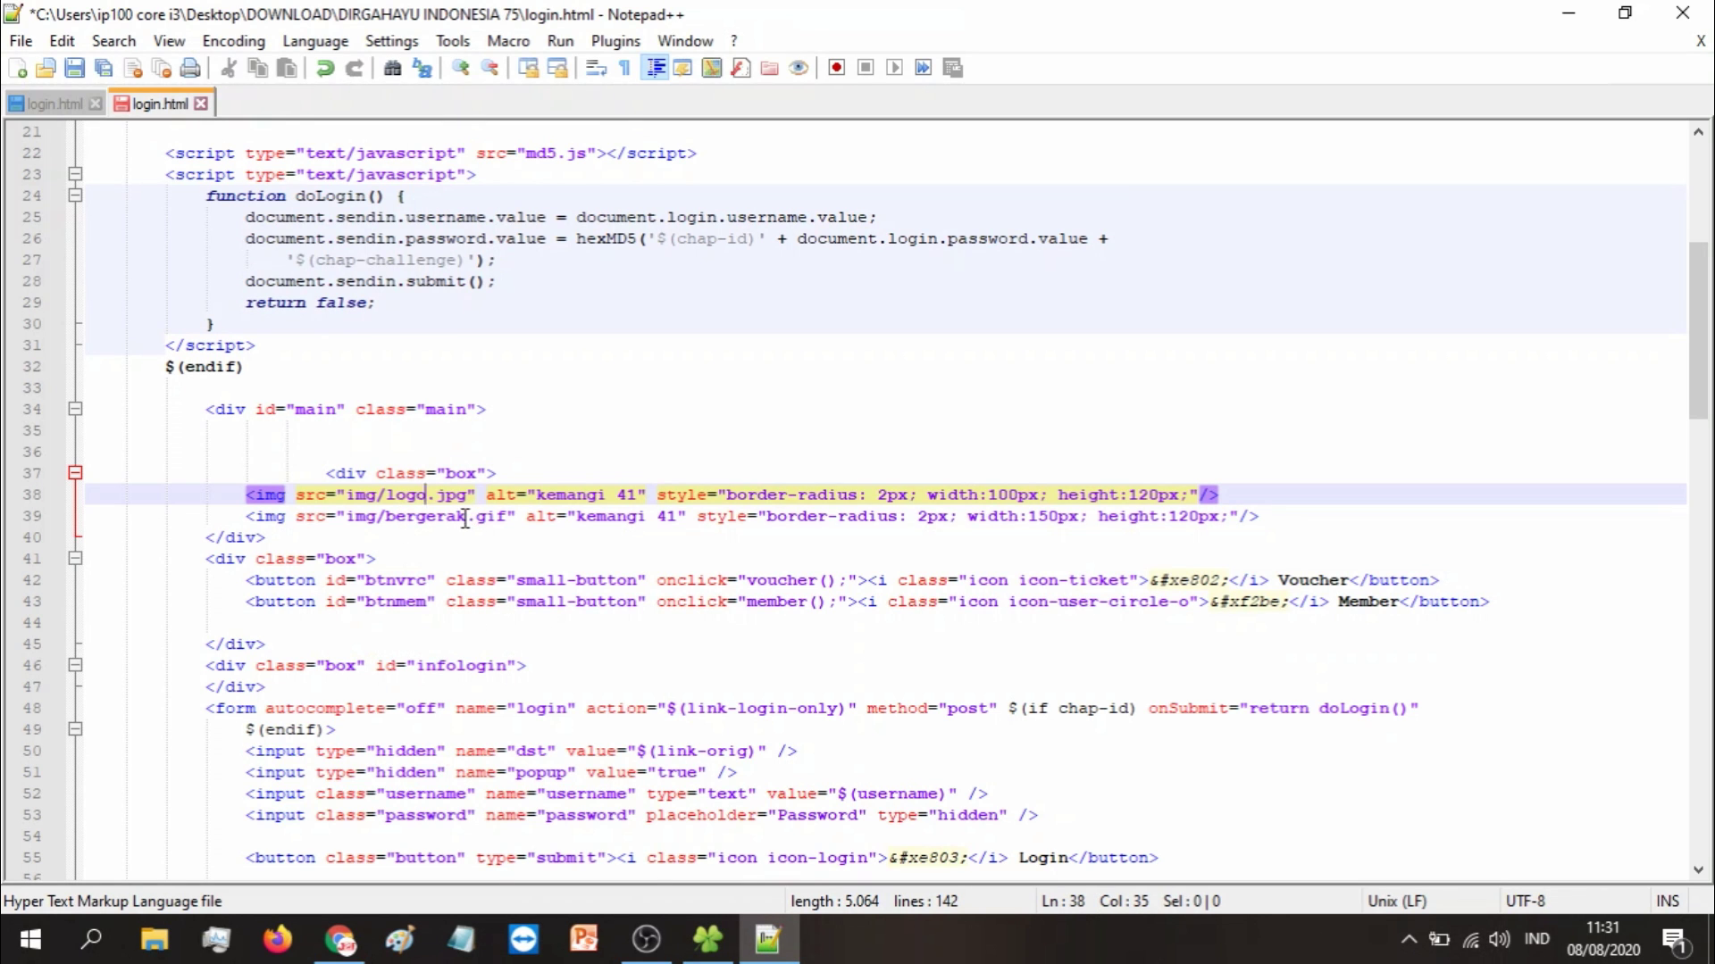
left_click(497, 517)
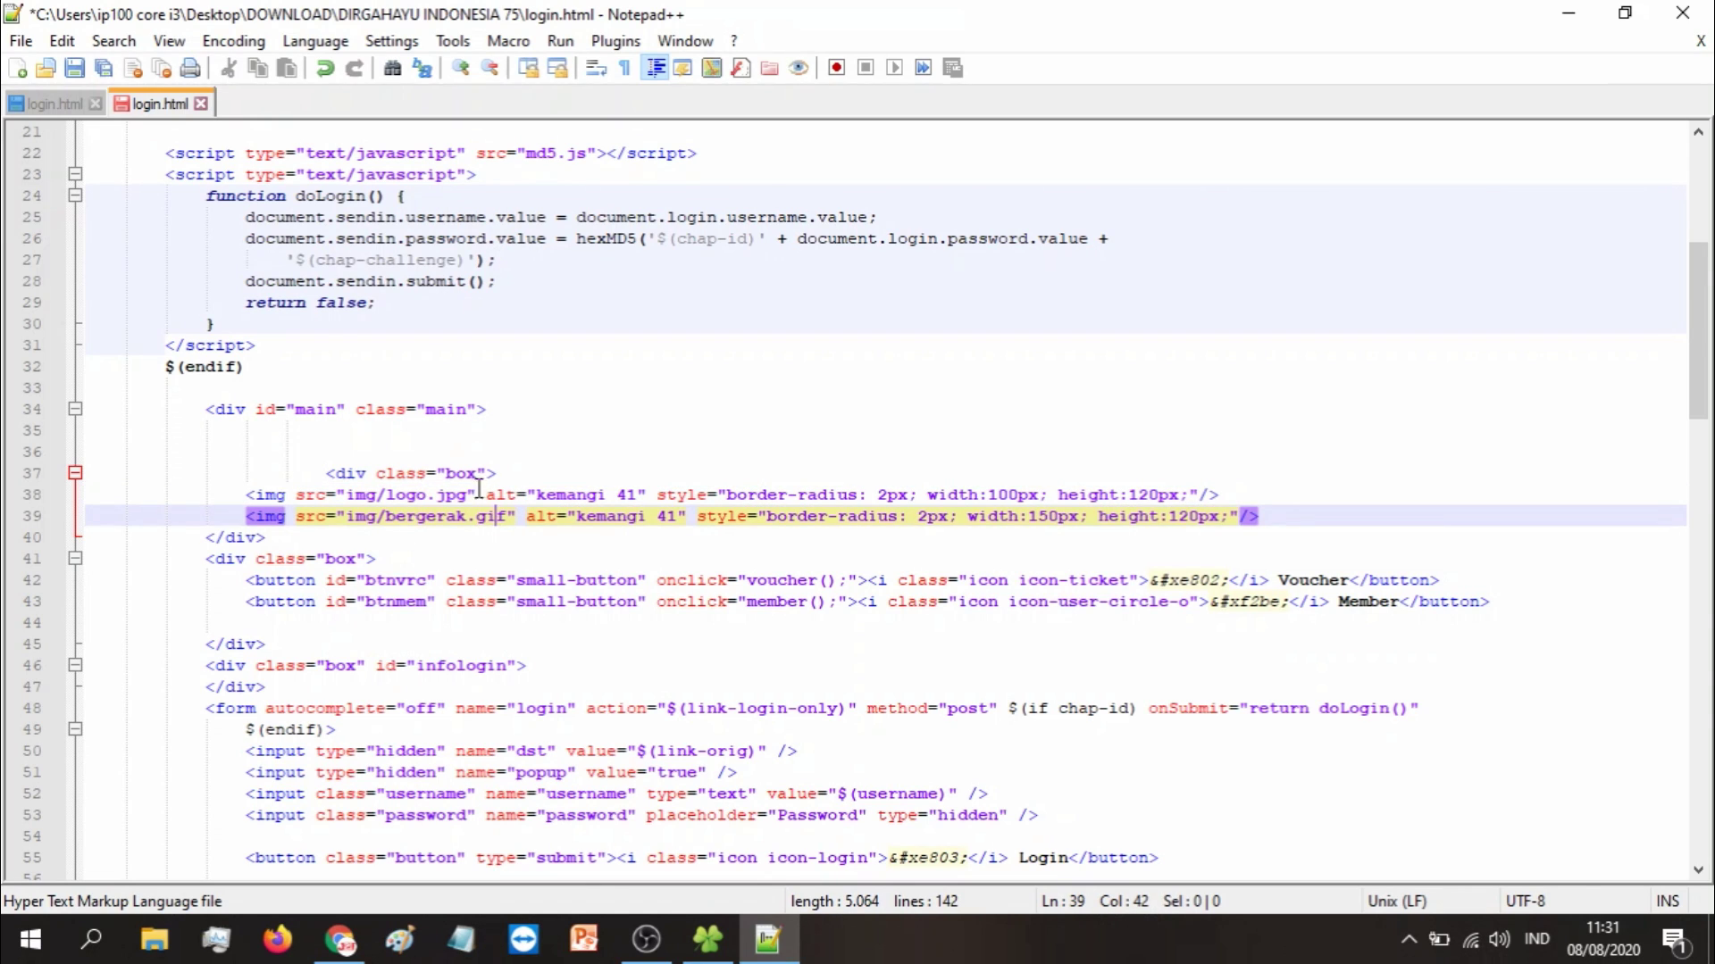
Restore the logo image file name on line 38 of login.html to logo75.jpg
left_click(429, 496)
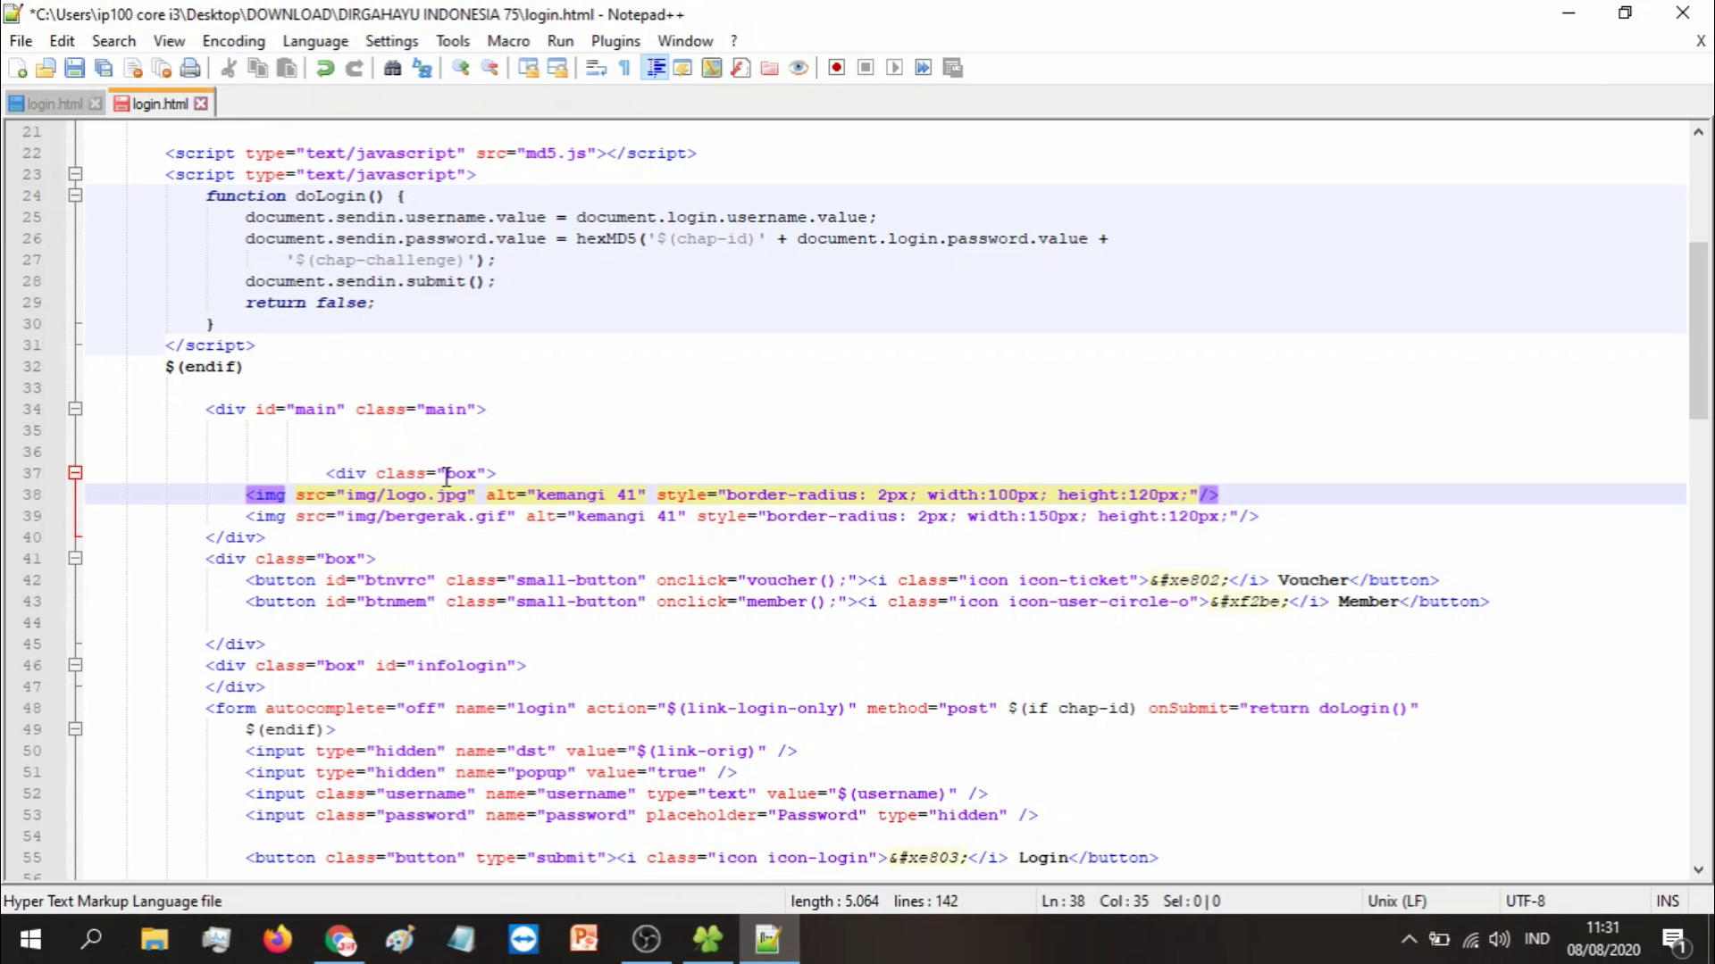
type("75")
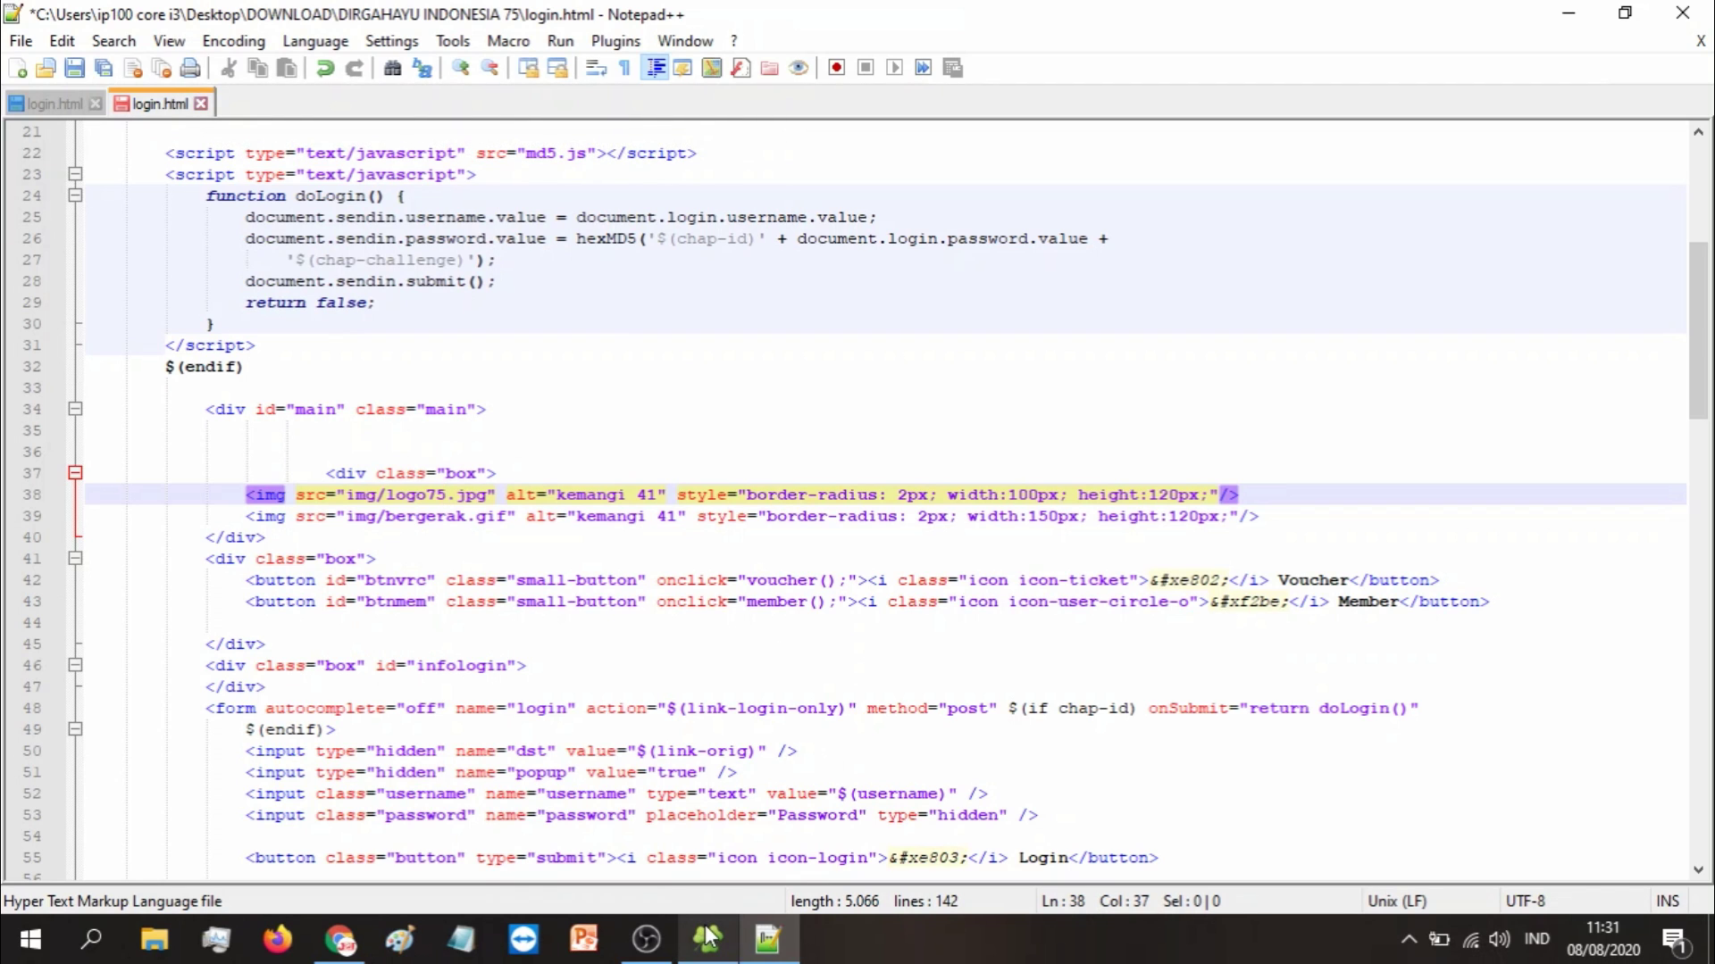
Check the audio player and the Paket Internet Wifi price table in the browser's login page preview
left_click(339, 939)
scroll(850, 587, "down", 1)
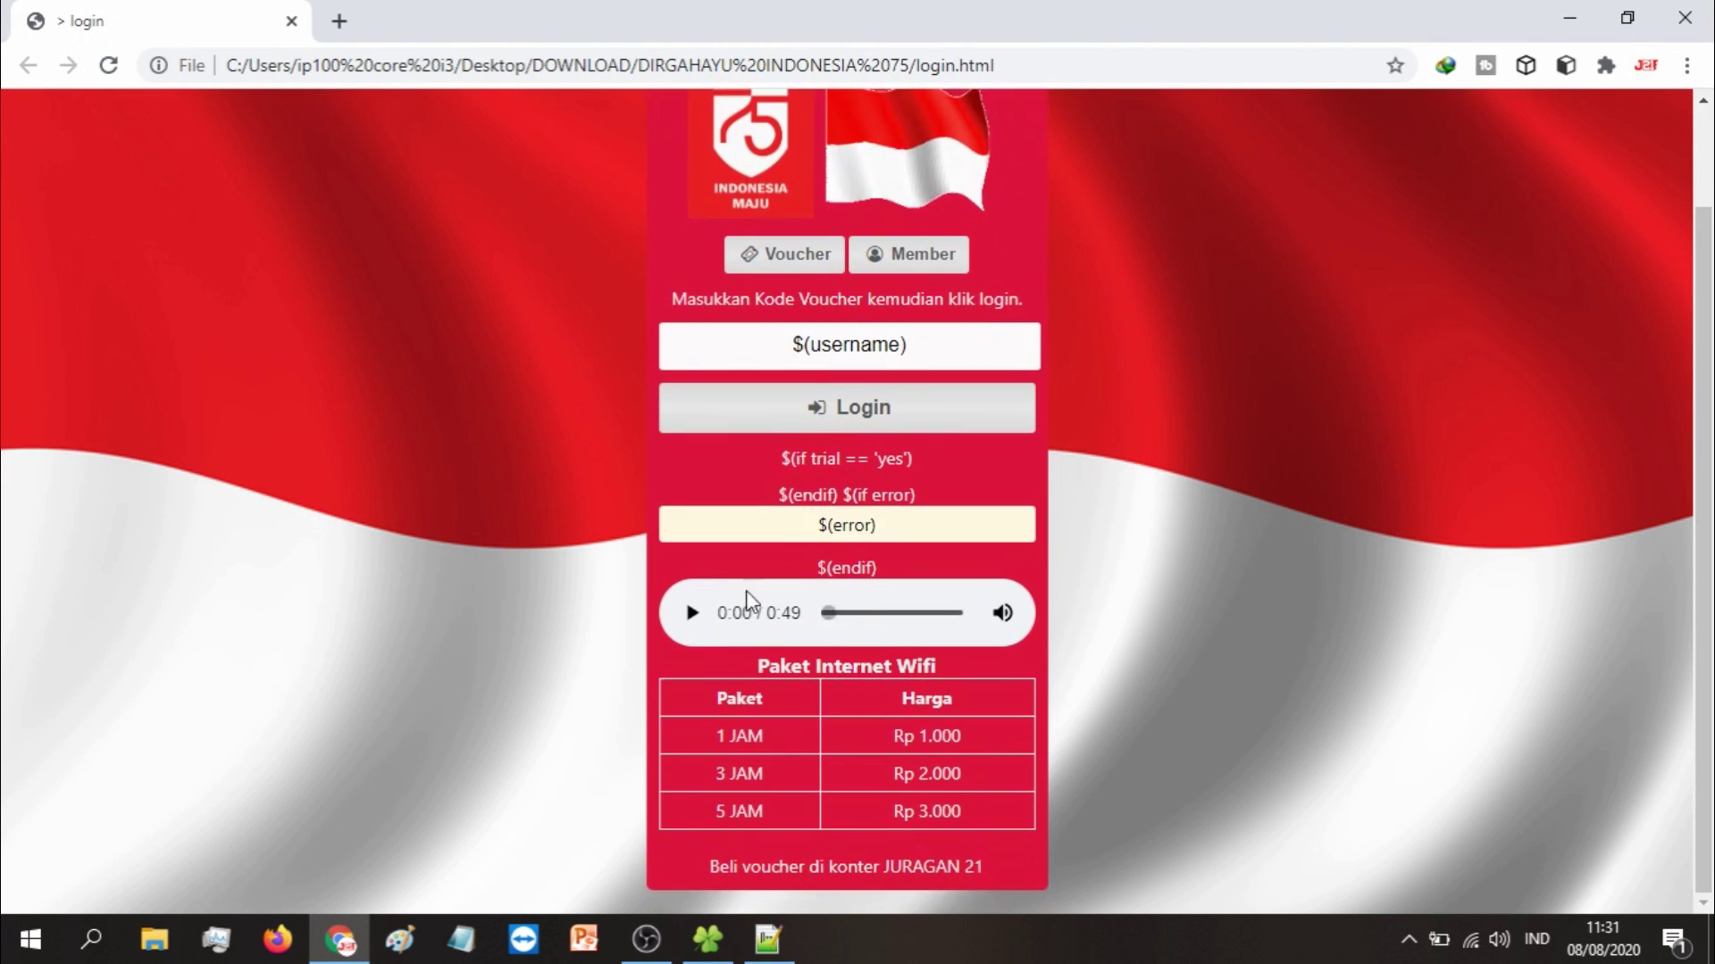